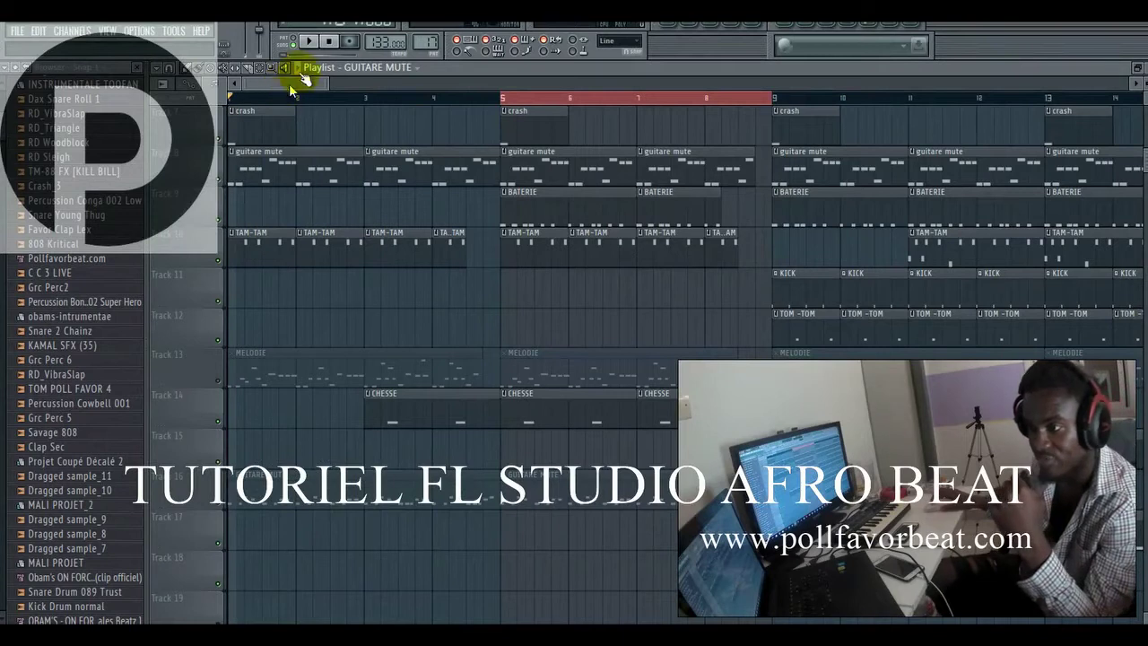
Step: Start song playback, solo the guitare mute track, and unmute the crash and BATERIE tracks
{"action": "left_click", "coordinate": [310, 43]}
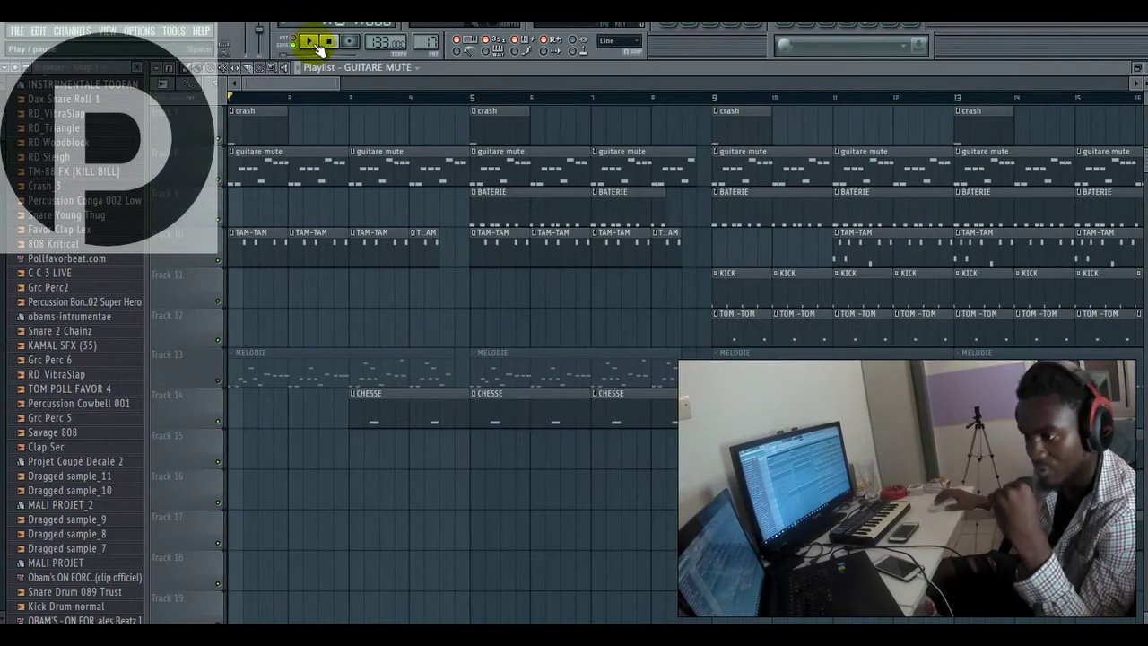
{"action": "right_click", "coordinate": [219, 181]}
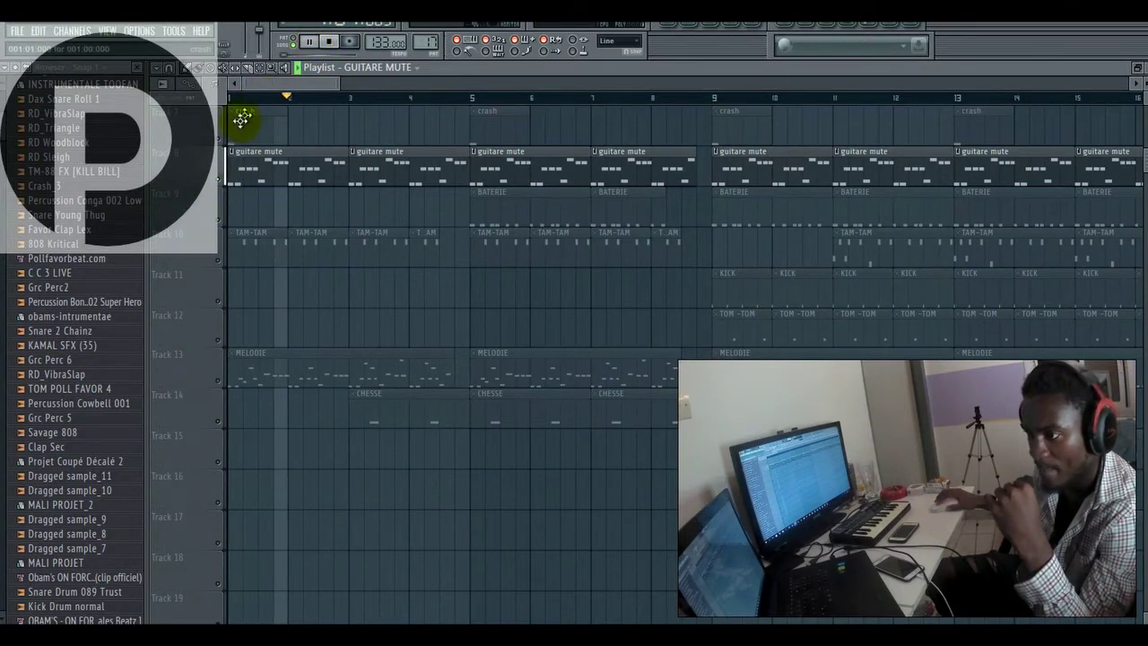
{"action": "left_click", "coordinate": [222, 141]}
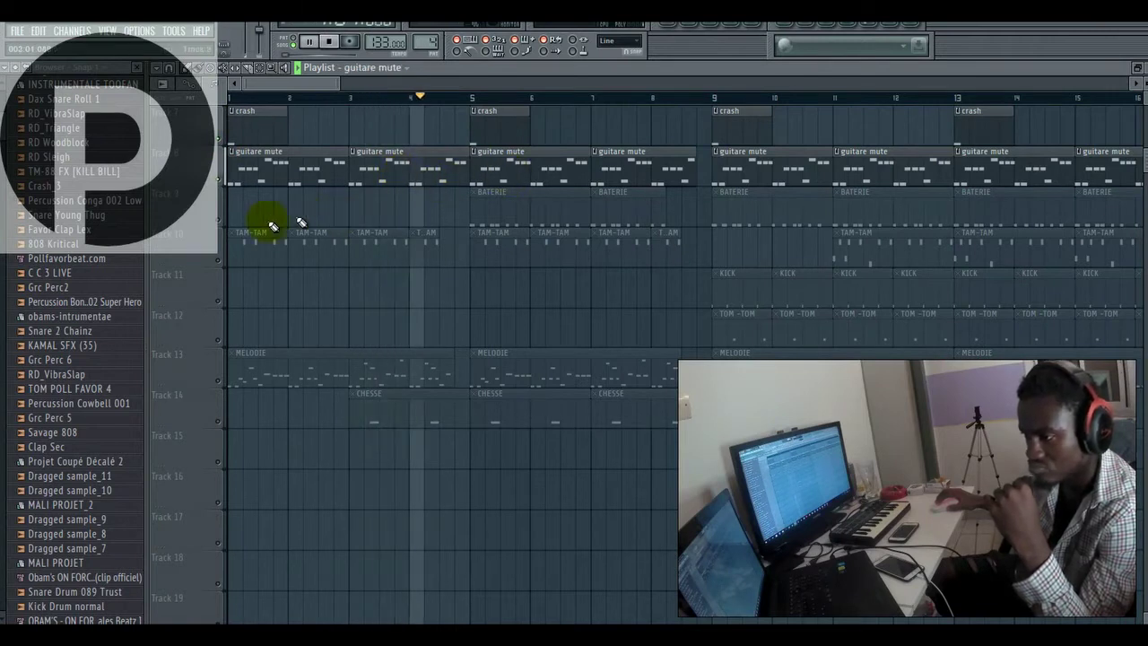
{"action": "left_click", "coordinate": [223, 223]}
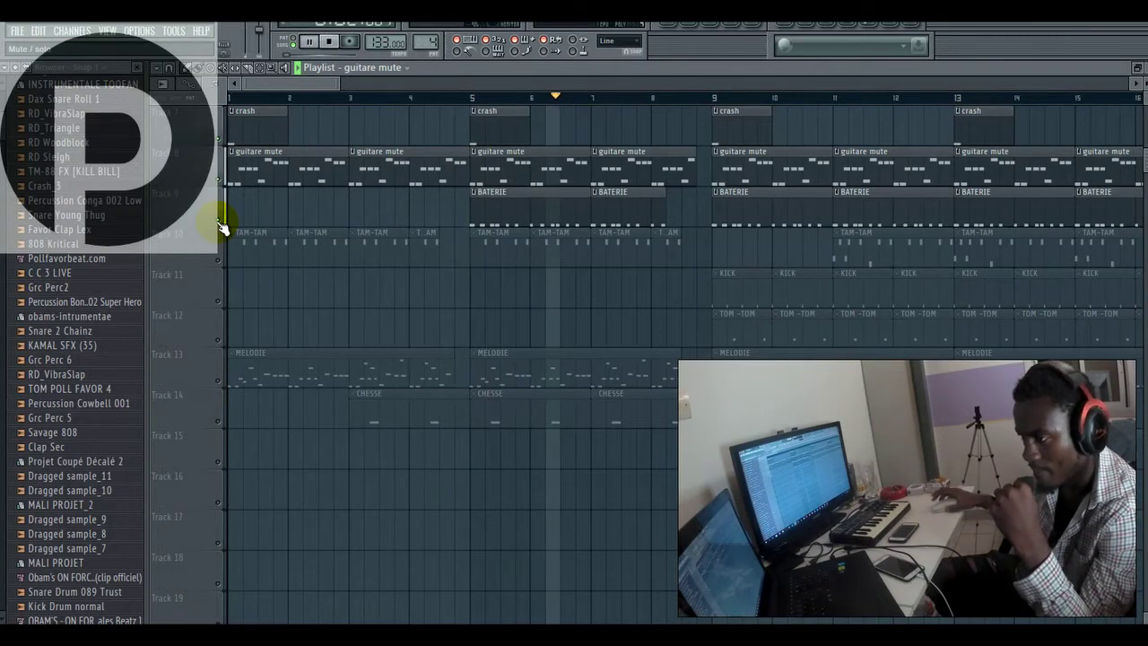
Step: Loop playback over bars 5 to 8, pick the BATERIE pattern in that range, and stop playback
{"action": "left_click", "coordinate": [265, 72]}
{"action": "left_click_drag", "start_coordinate": [711, 101], "coordinate": [480, 112]}
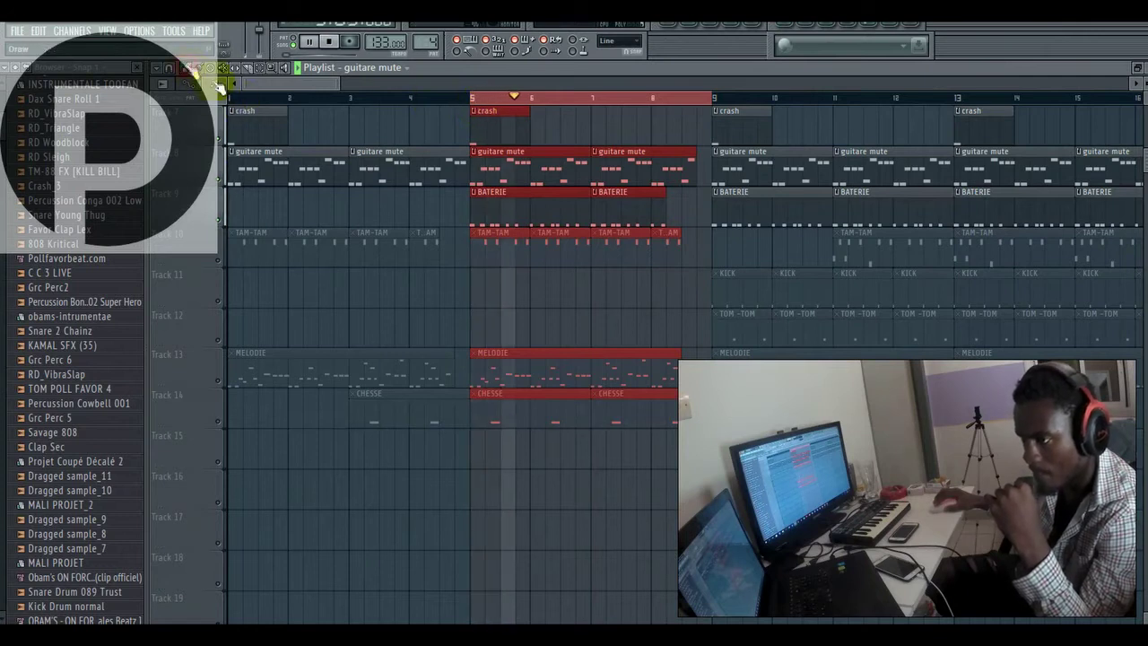
{"action": "left_click", "coordinate": [514, 206]}
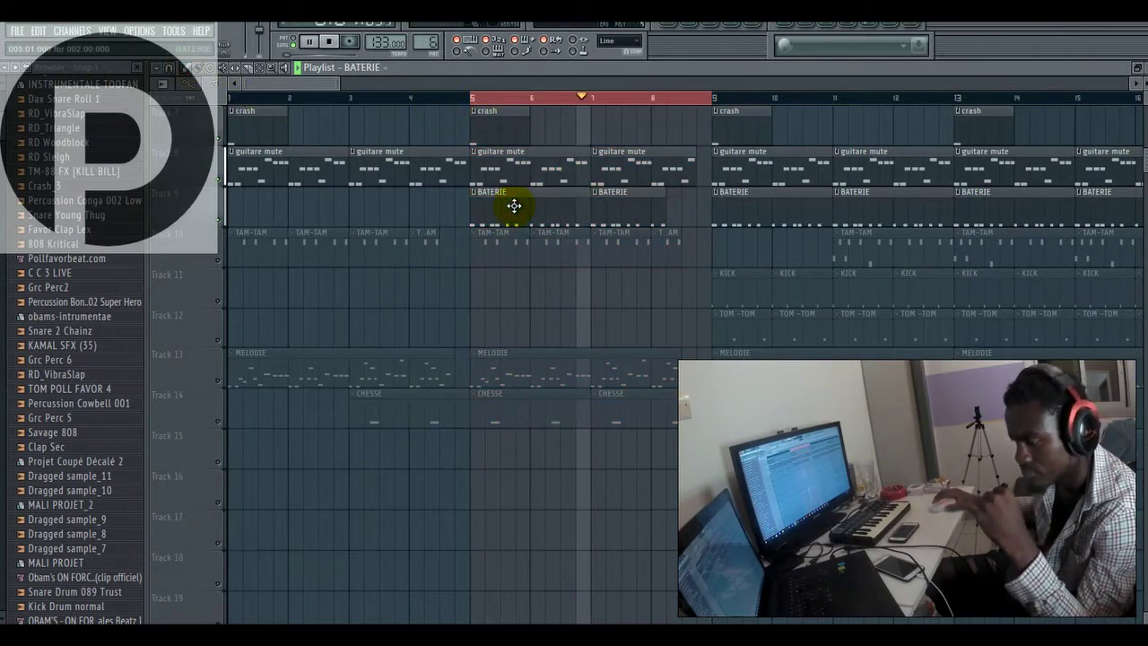
{"action": "key", "text": "space"}
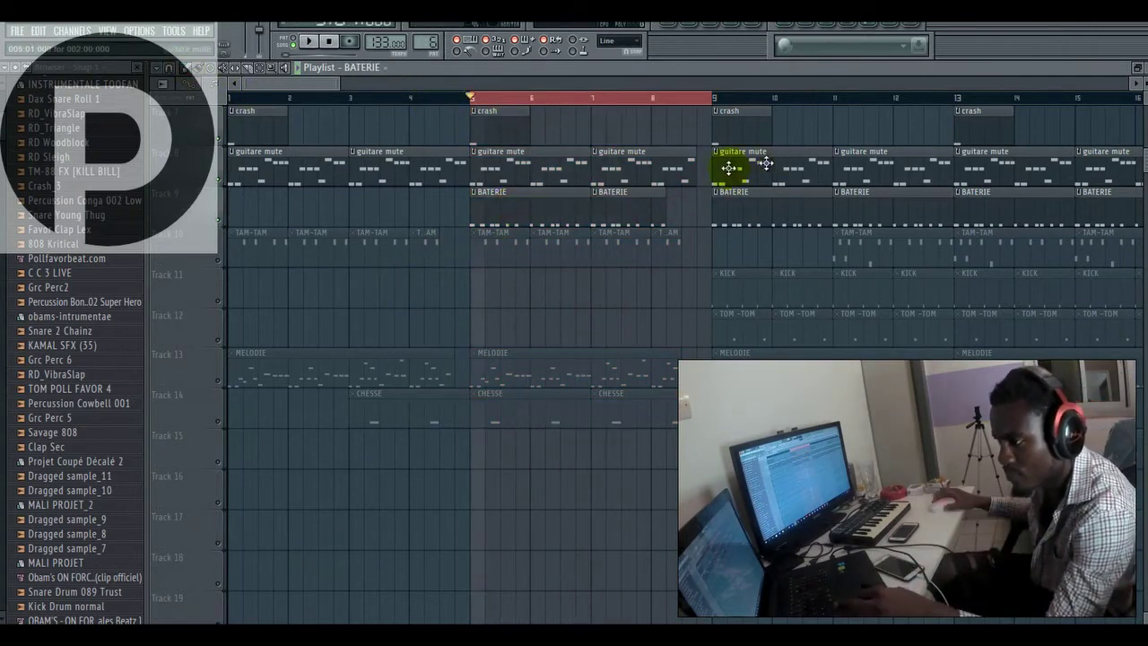
Step: Add two short, lower-velocity C5 notes just before bar 2 in BATERIE's HIP_Snare_4 piano roll, and play the result
{"action": "left_click", "coordinate": [702, 36]}
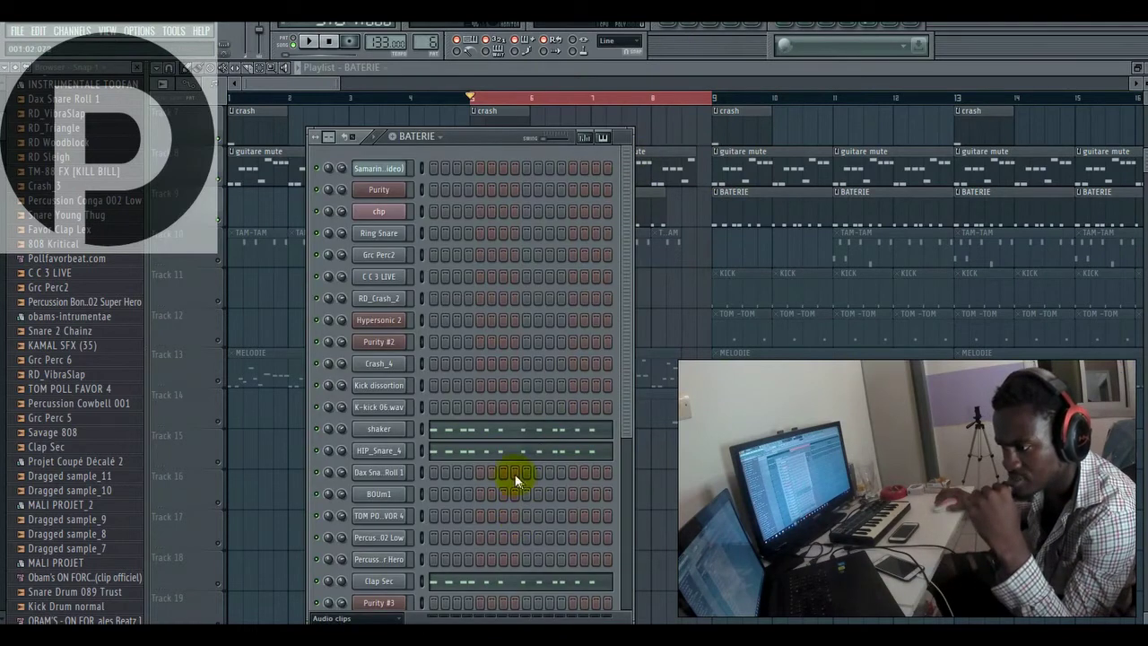
{"action": "left_click", "coordinate": [480, 453]}
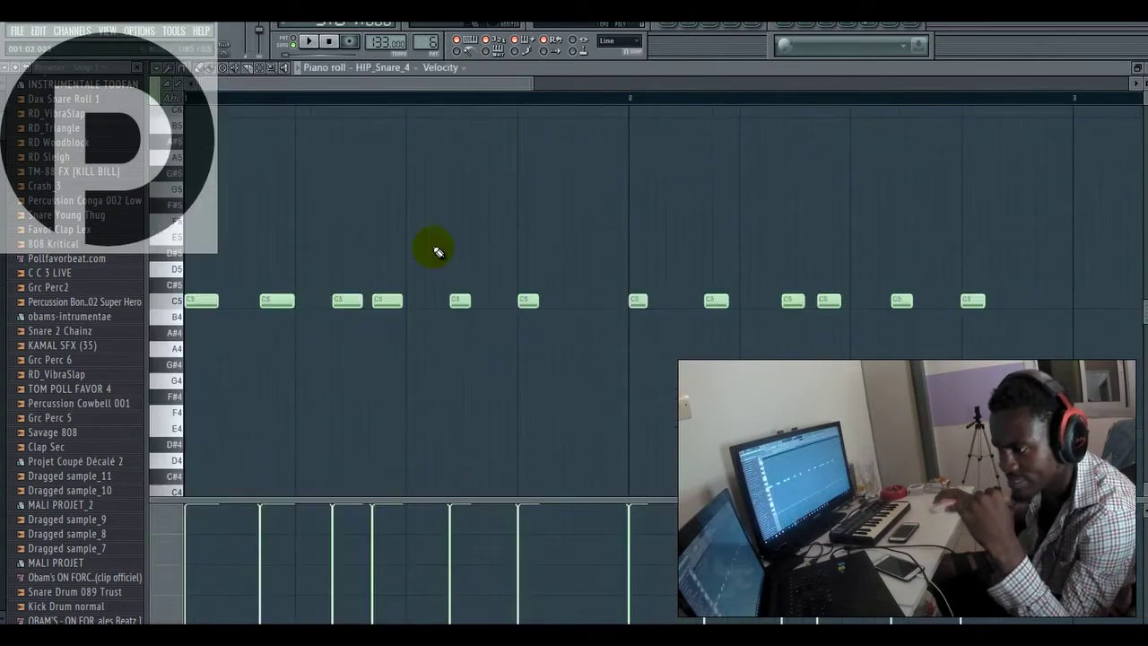
{"action": "left_click_drag", "start_coordinate": [535, 90], "coordinate": [565, 90]}
{"action": "left_click", "coordinate": [567, 301]}
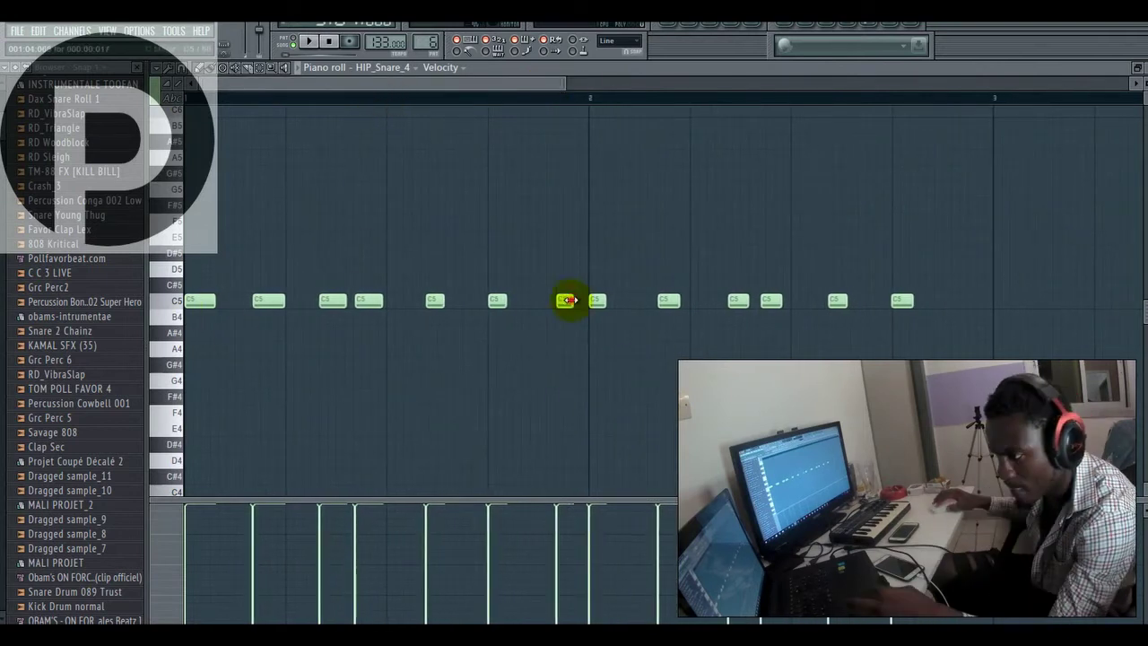
{"action": "key", "text": "space"}
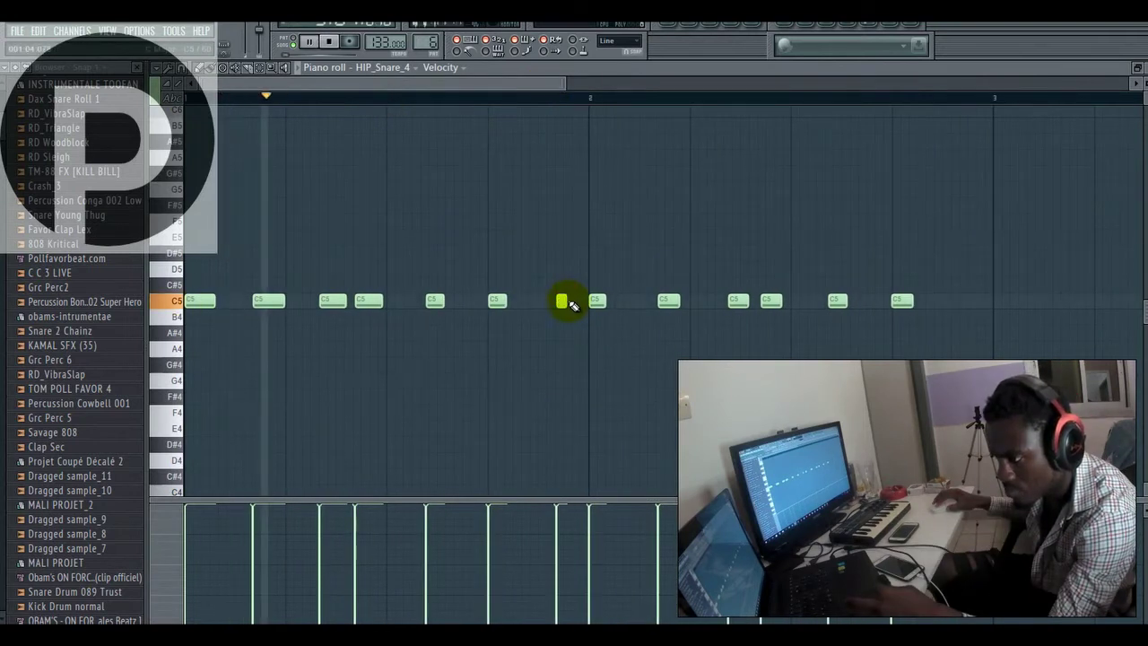
{"action": "left_click_drag", "start_coordinate": [569, 302], "coordinate": [571, 300]}
{"action": "key", "text": "space"}
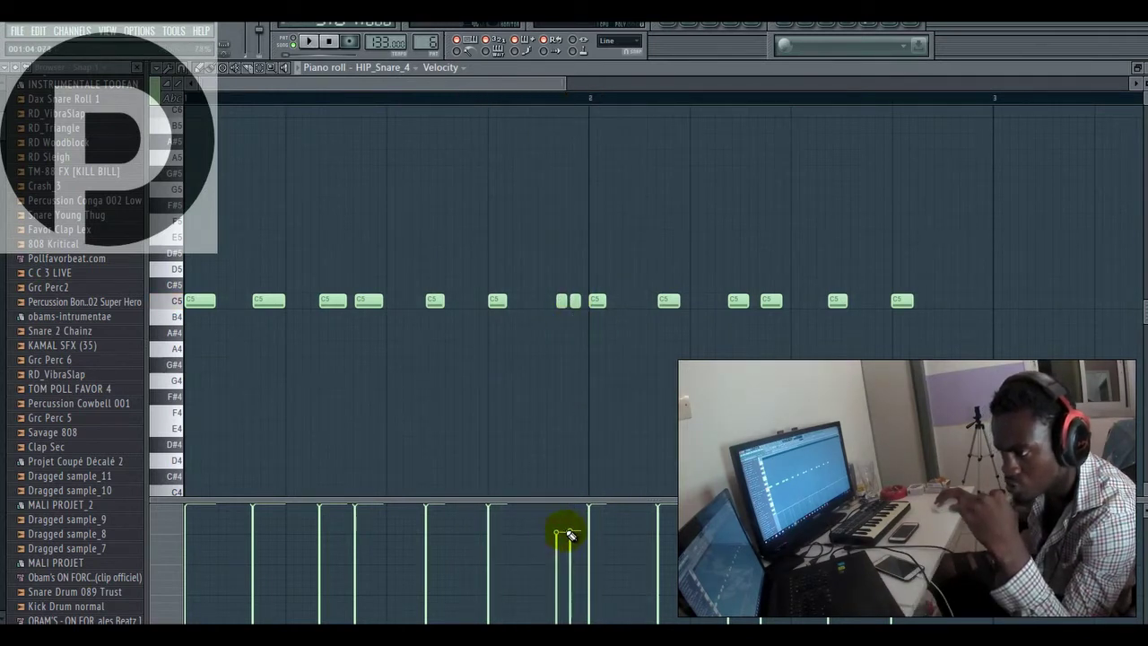
{"action": "left_click", "coordinate": [308, 42]}
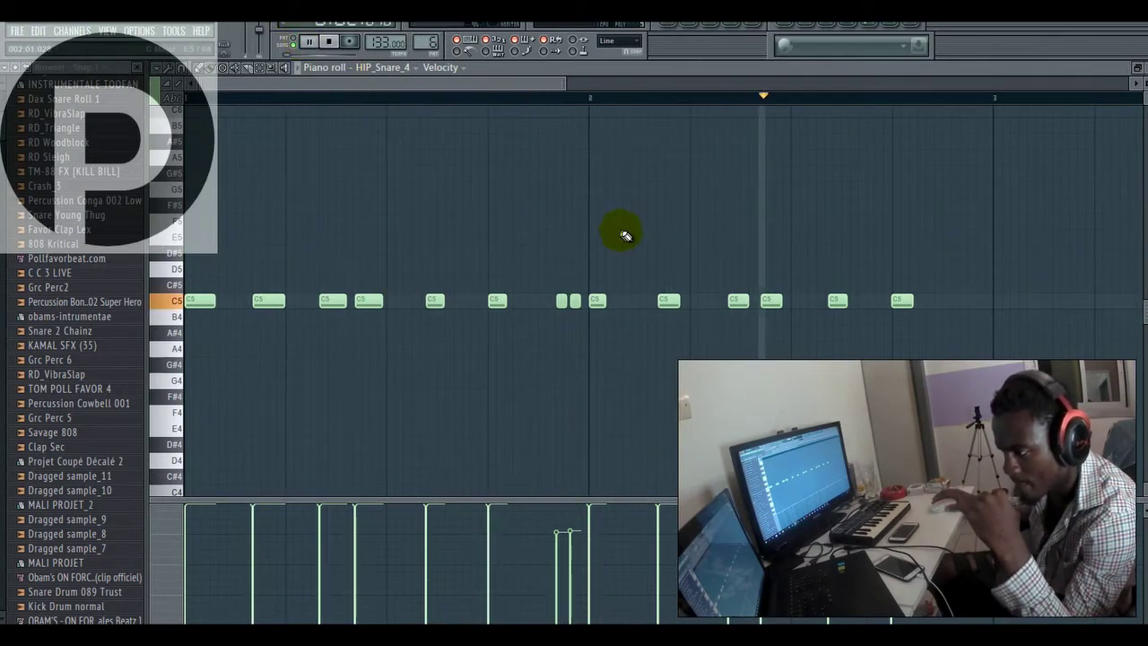
Step: Open the guitare mute pattern's SampleTank 3 #2 notes in the piano roll and audition them in pattern mode
{"action": "left_click", "coordinate": [678, 29]}
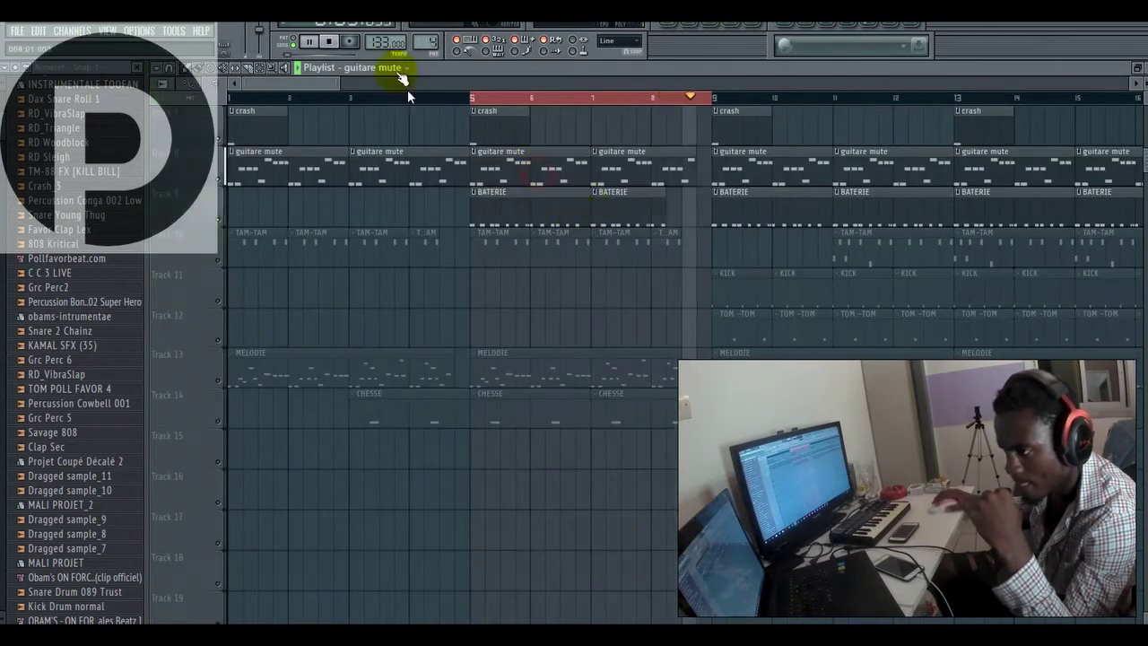
{"action": "left_click", "coordinate": [329, 42]}
{"action": "left_click", "coordinate": [695, 27]}
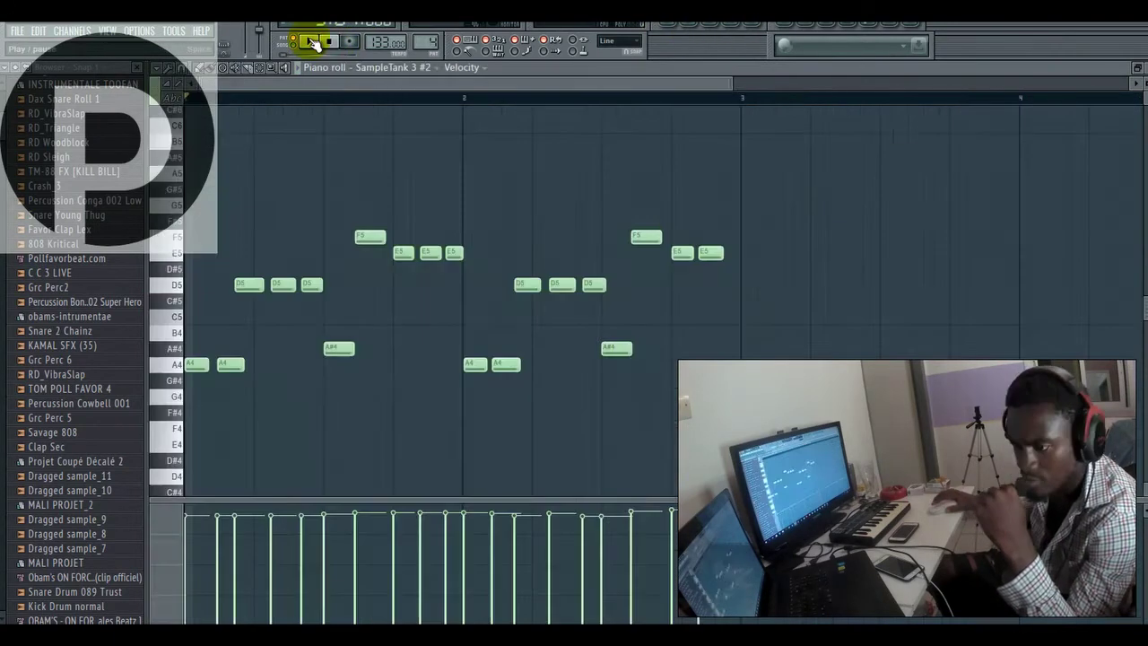
{"action": "left_click", "coordinate": [310, 42]}
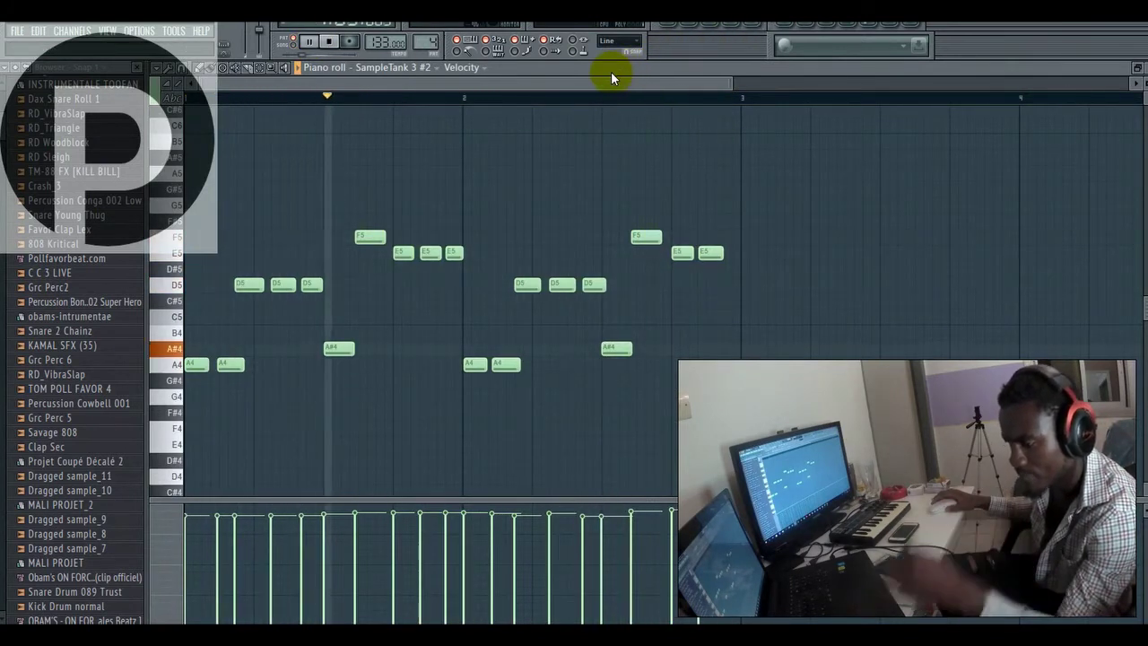
{"action": "key", "text": "space"}
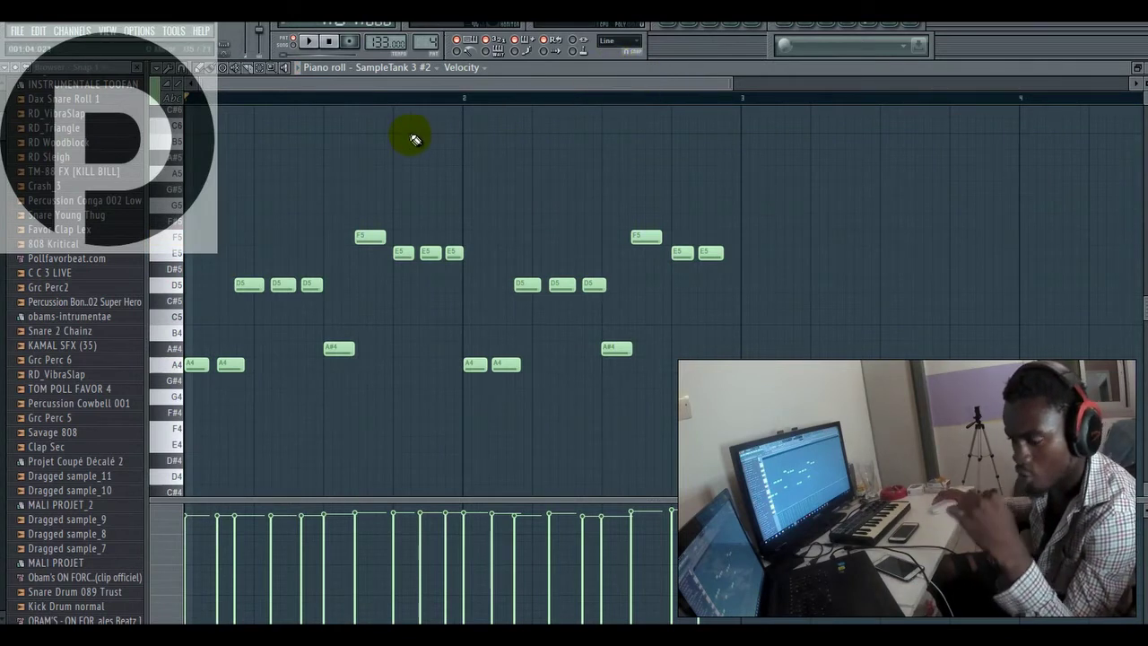
{"action": "key", "text": "space"}
{"action": "key", "text": "space"}
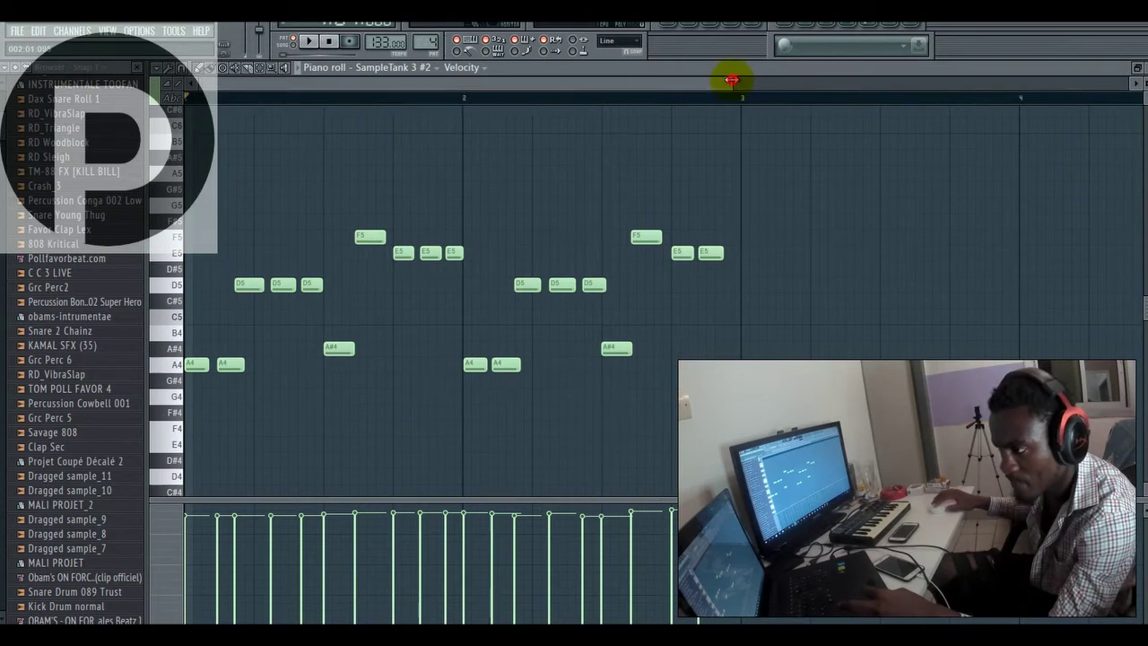
Step: Nudge the second A4 note of bar 1 slightly earlier and audition the timing
{"action": "left_click_drag", "start_coordinate": [732, 81], "coordinate": [616, 81]}
{"action": "left_click", "coordinate": [241, 365]}
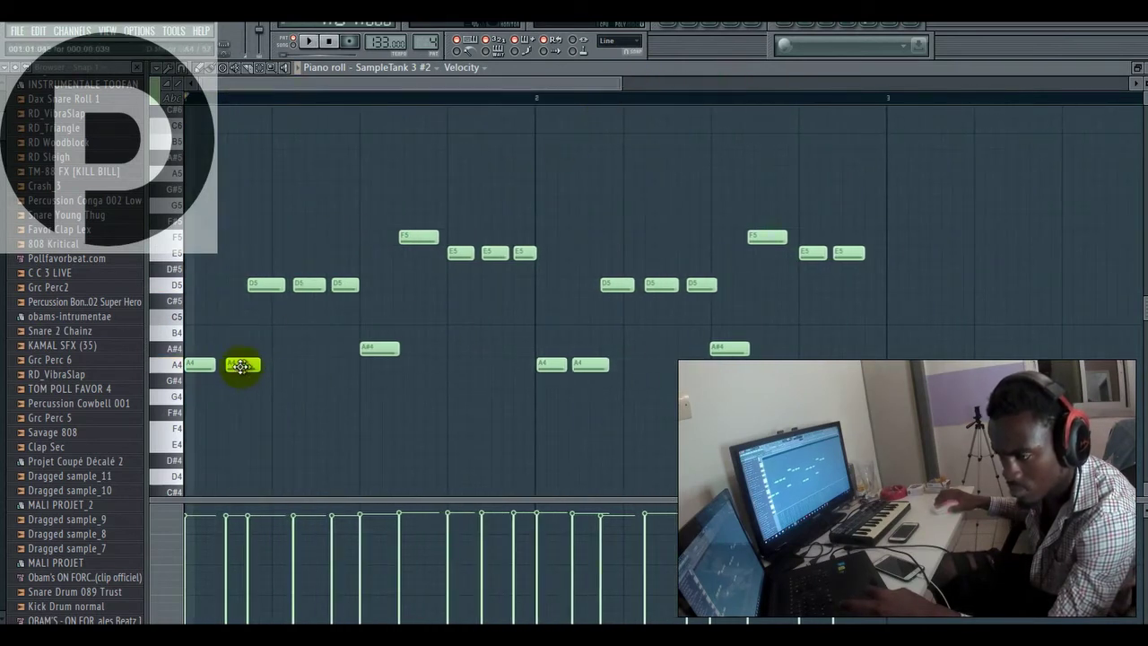
{"action": "key", "text": "space"}
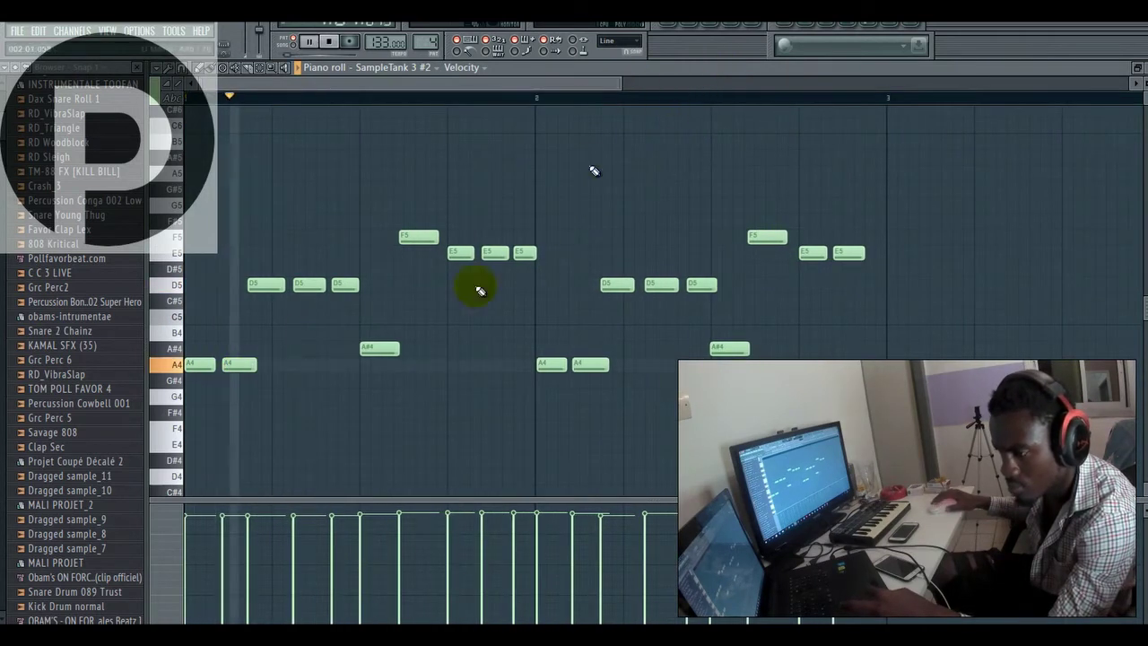
{"action": "key", "text": "space"}
Step: Add an A3 note about one beat long in the middle of bar 1, below the guitar melody, and audition it
{"action": "scroll", "coordinate": [278, 441], "scroll_direction": "down", "scroll_amount": 3}
{"action": "left_click", "coordinate": [264, 461]}
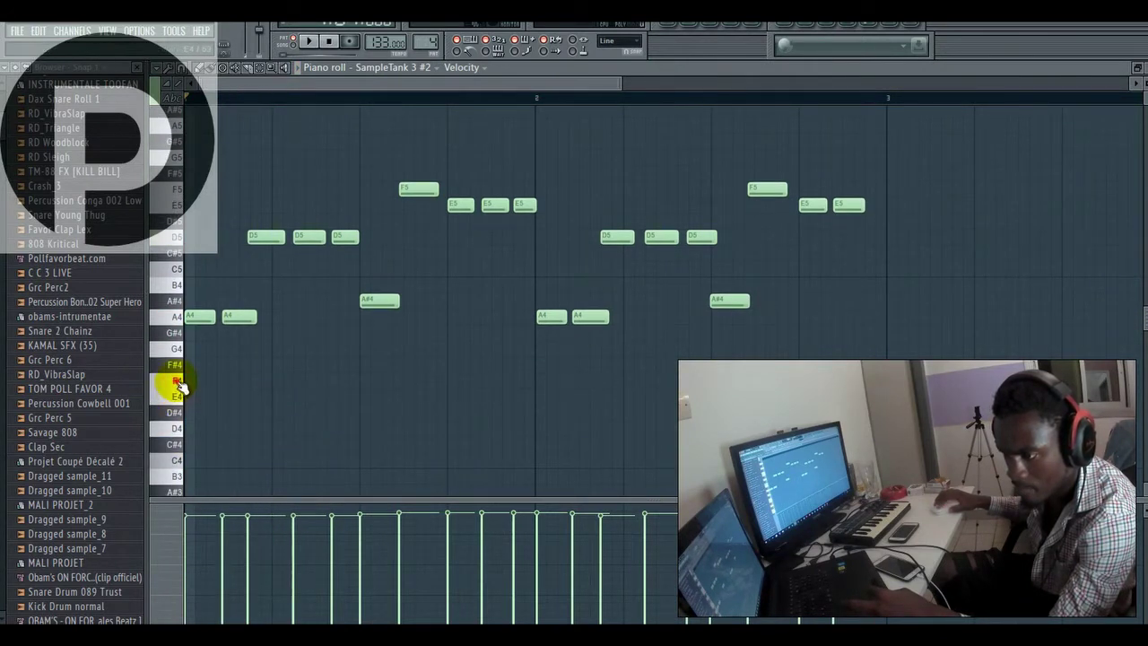
{"action": "scroll", "coordinate": [179, 446], "scroll_direction": "down", "scroll_amount": 3}
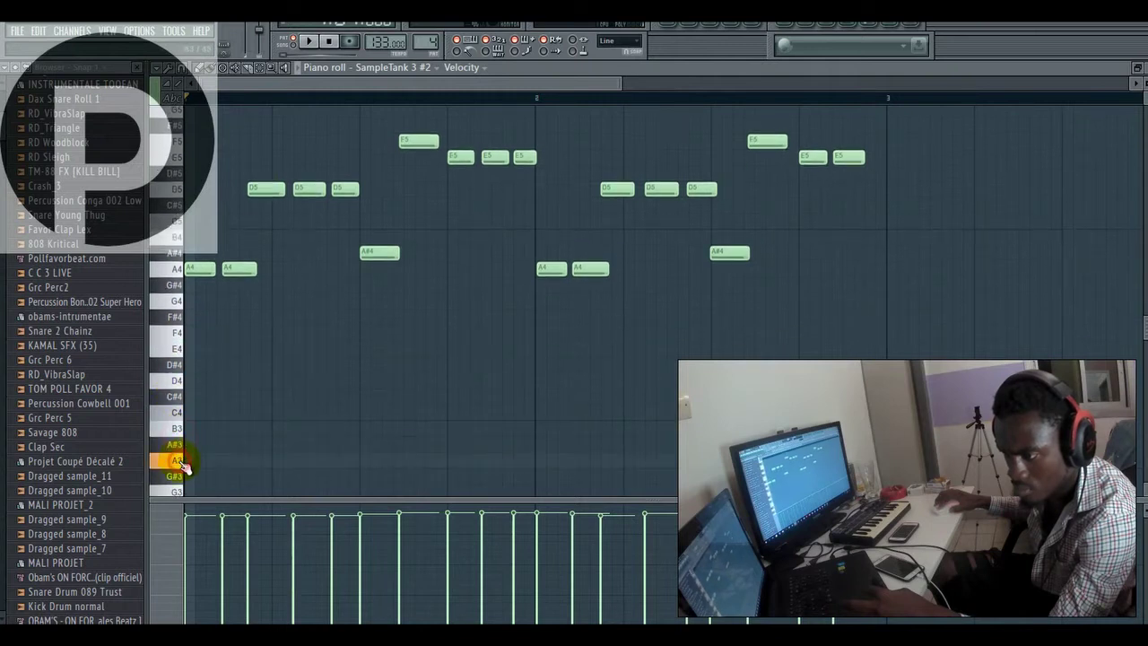
{"action": "key", "text": "space"}
{"action": "key", "text": "space"}
{"action": "left_click", "coordinate": [280, 460]}
{"action": "key", "text": "space"}
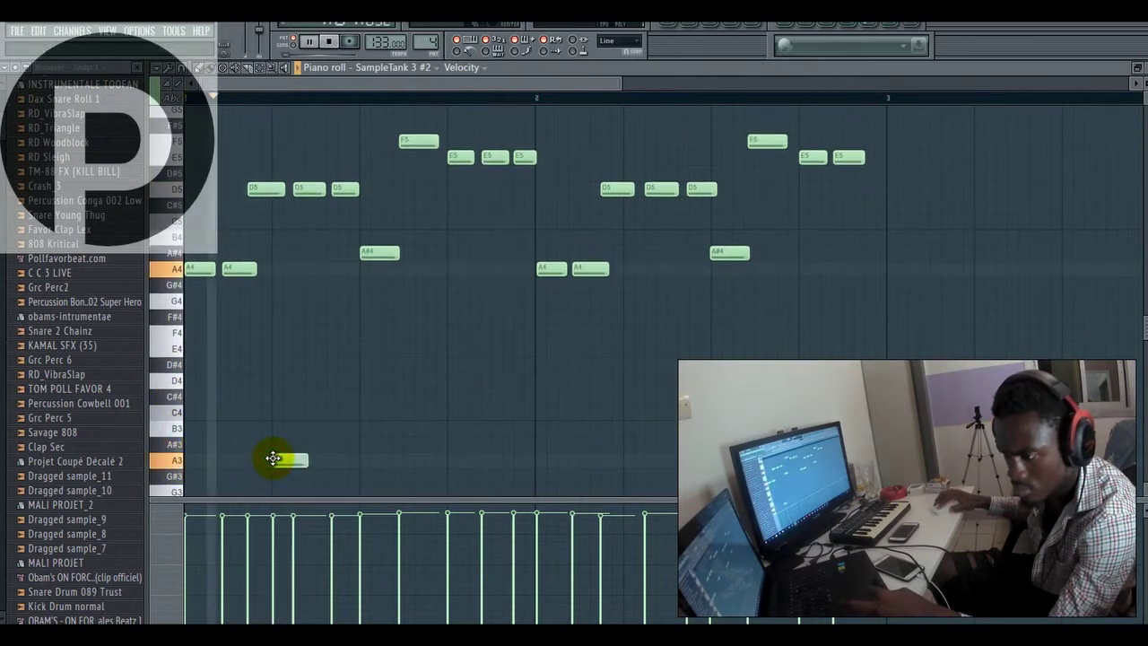
{"action": "left_click_drag", "start_coordinate": [281, 460], "coordinate": [394, 461]}
{"action": "key", "text": "space"}
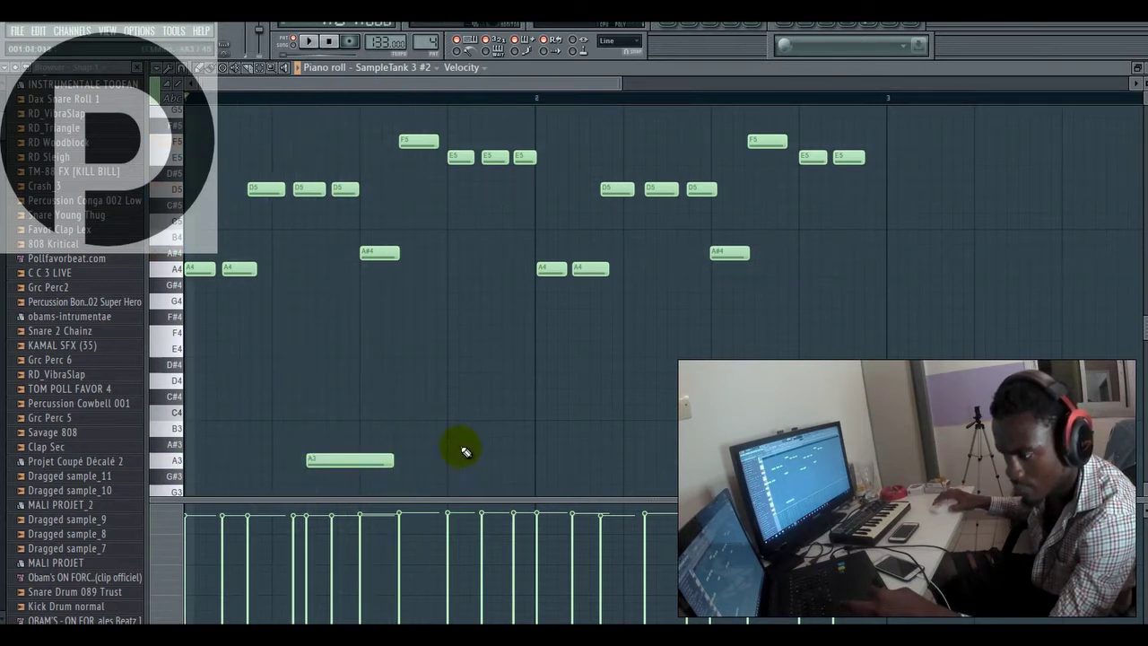
{"action": "key", "text": "space"}
{"action": "key", "text": "space"}
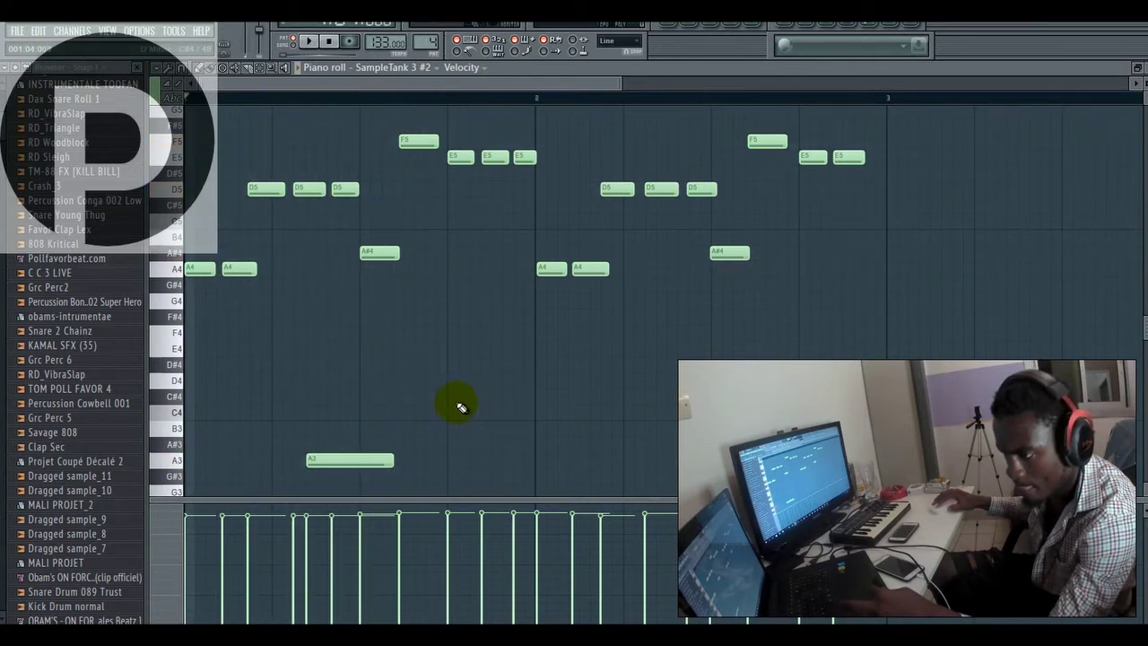
Step: Try an F4 note near the end of bar 1, shifting it later and shortening it to the bar line, and delete it
{"action": "left_click_drag", "start_coordinate": [450, 391], "coordinate": [450, 360]}
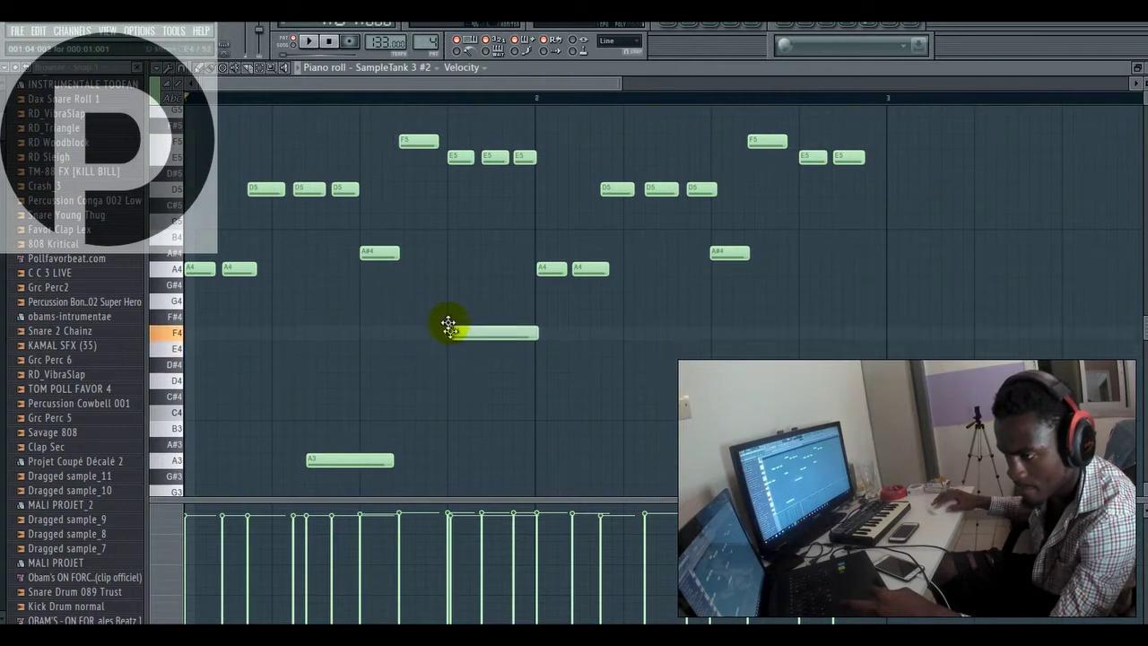
{"action": "key", "text": "space"}
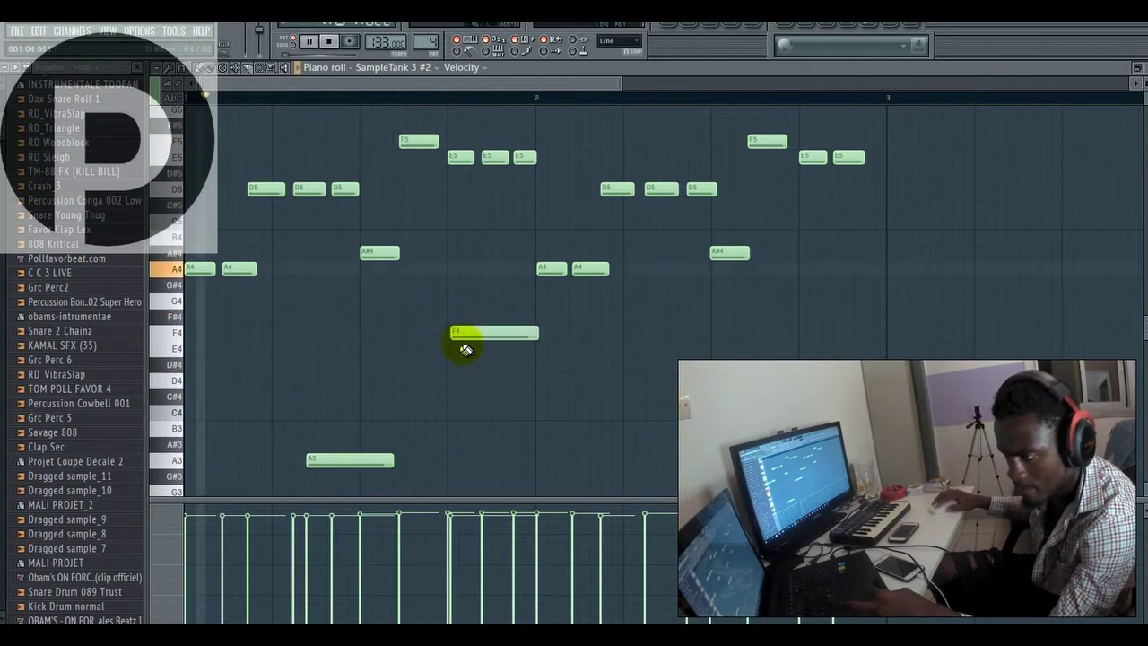
{"action": "left_click_drag", "start_coordinate": [461, 333], "coordinate": [496, 338]}
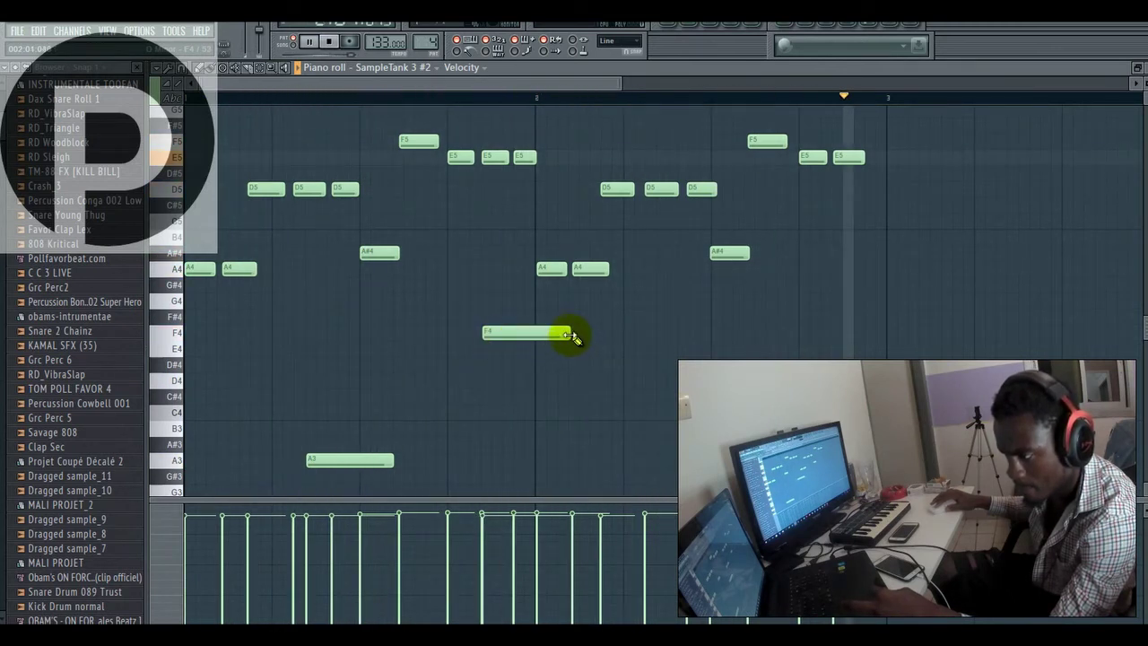
{"action": "left_click_drag", "start_coordinate": [569, 334], "coordinate": [536, 334]}
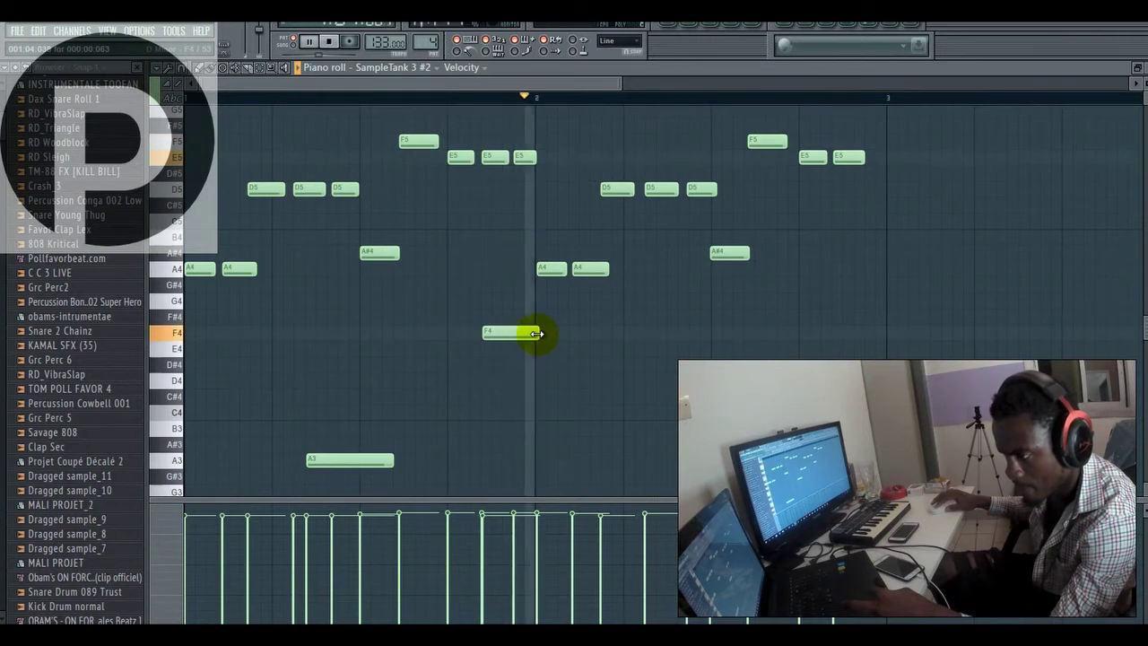
{"action": "right_click", "coordinate": [516, 333]}
Step: Add a short D4 note at the end of bar 1, an A3 note mid-bar 2 and an F4 note near bar 2's end
{"action": "key", "text": "space"}
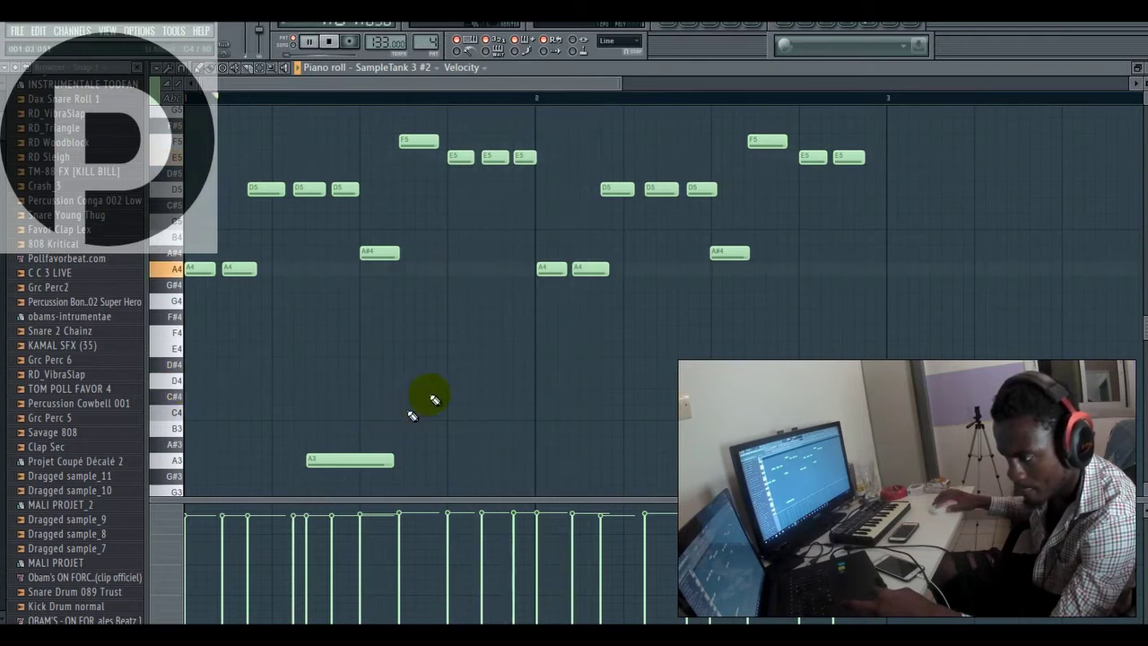
{"action": "left_click", "coordinate": [484, 382]}
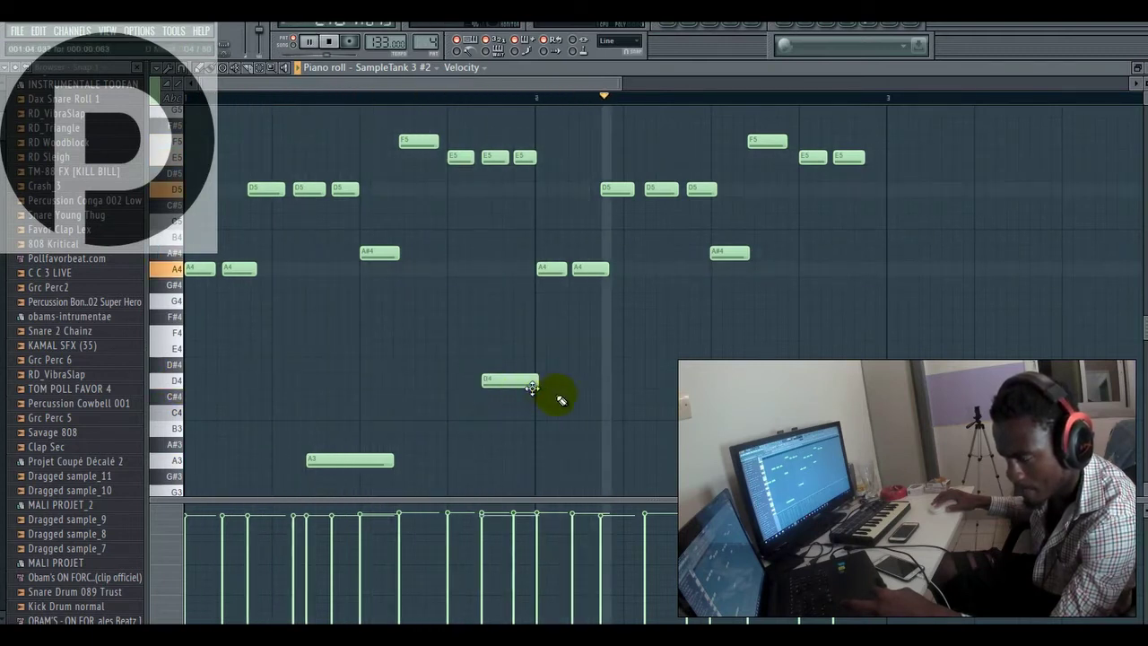
{"action": "left_click", "coordinate": [667, 461]}
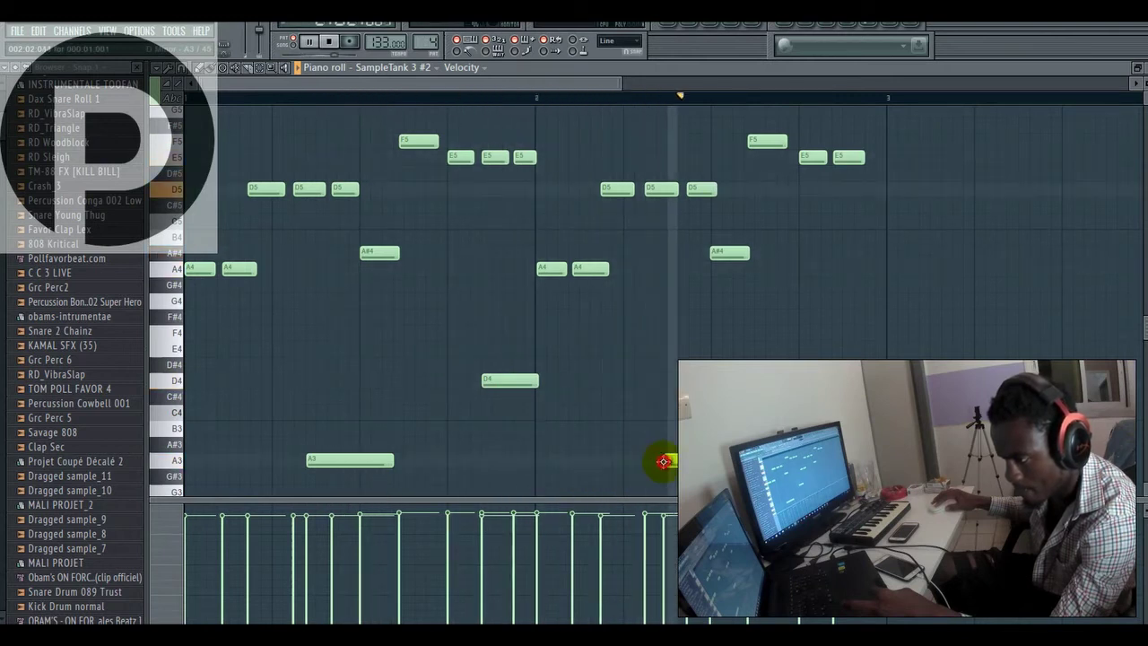
{"action": "key", "text": "space"}
{"action": "key", "text": "space"}
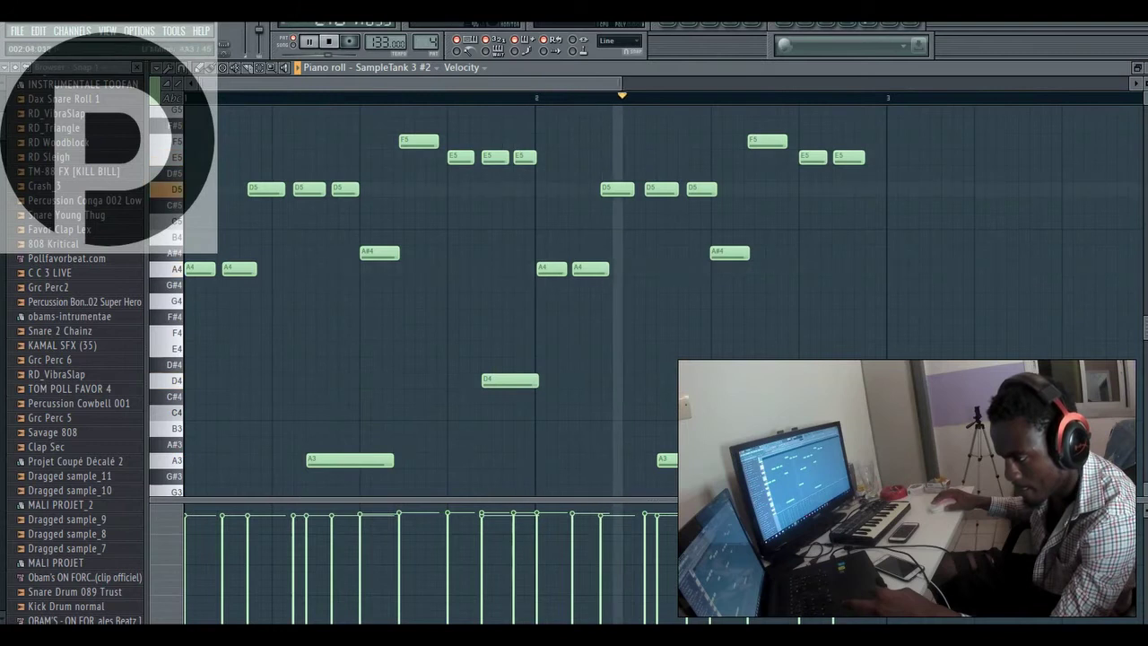
{"action": "key", "text": "space"}
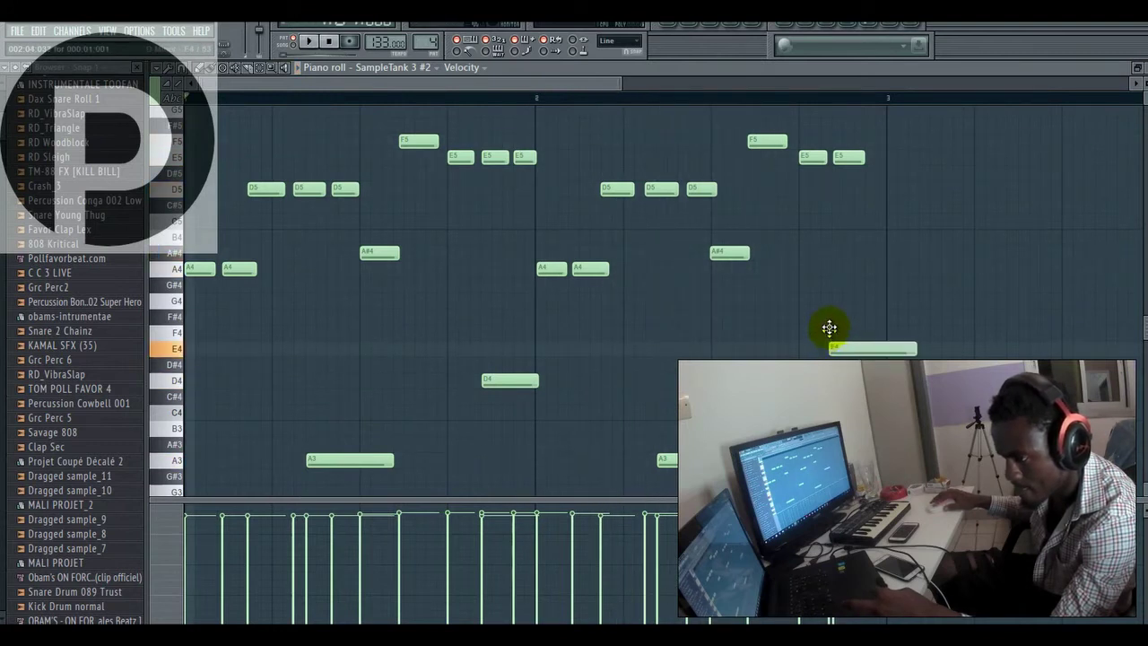
{"action": "key", "text": "space"}
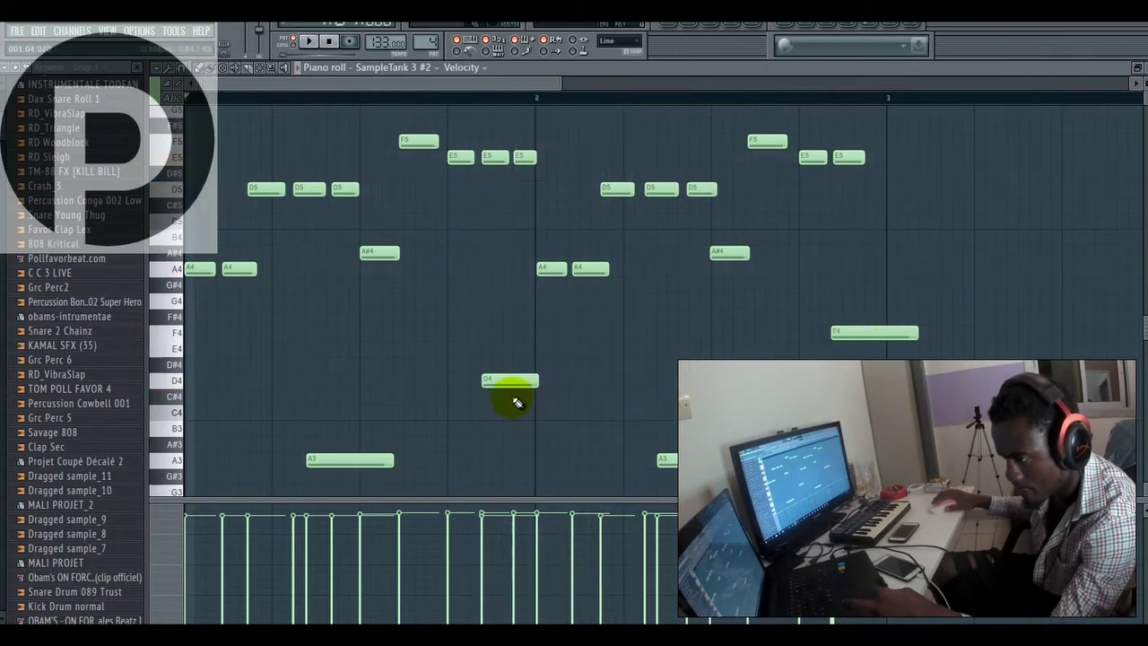
Step: Shift the D4 note at the end of bar 1 slightly later and shorten bar 2's F4 note to the bar line
{"action": "left_click_drag", "start_coordinate": [510, 380], "coordinate": [522, 378]}
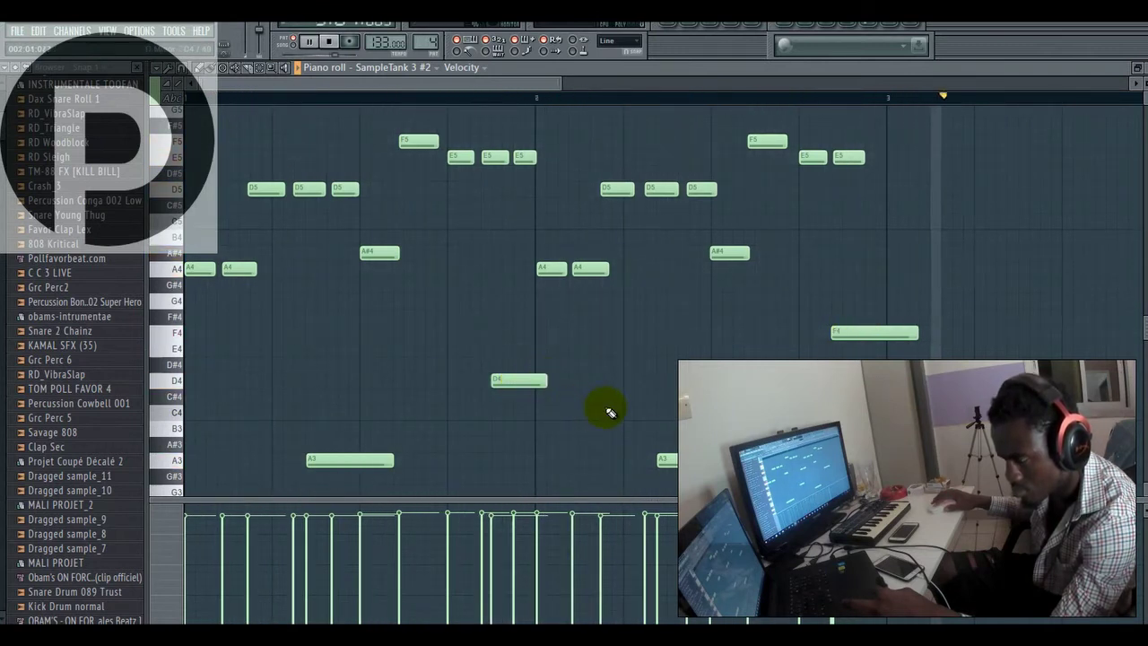
{"action": "key", "text": "space"}
Step: Duplicate the upper melody notes (A4 to F5) of bars 1 and 2 into bars 3 and 4, aligned to the start of bar 3
{"action": "left_click_drag", "start_coordinate": [166, 107], "coordinate": [169, 269]}
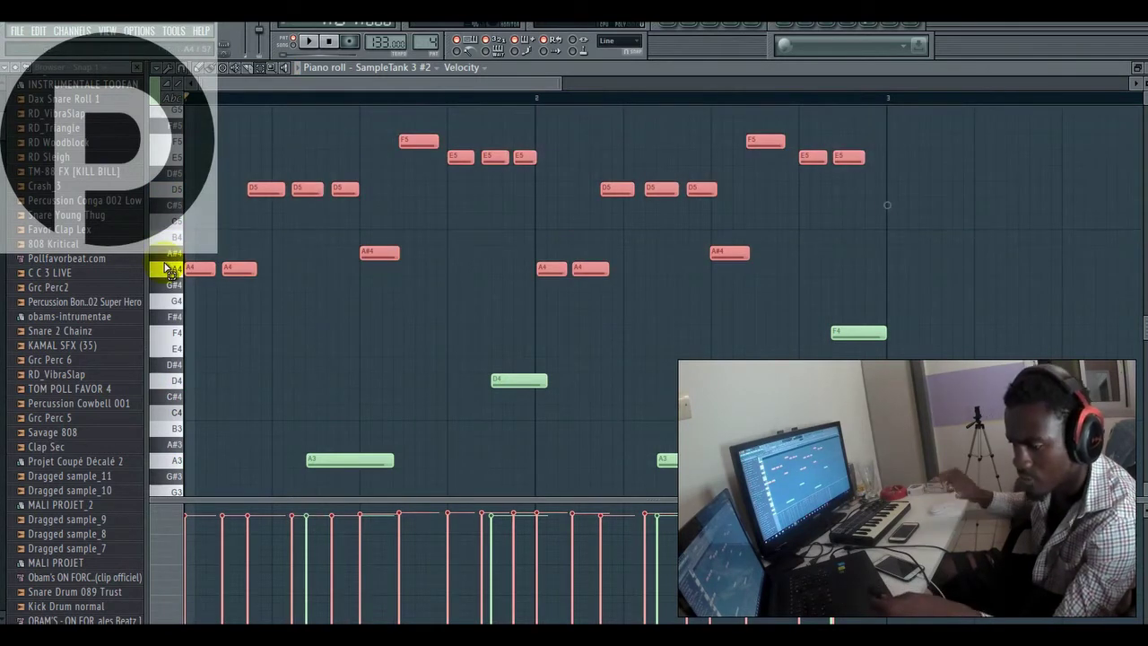
{"action": "key", "text": "ctrl+b"}
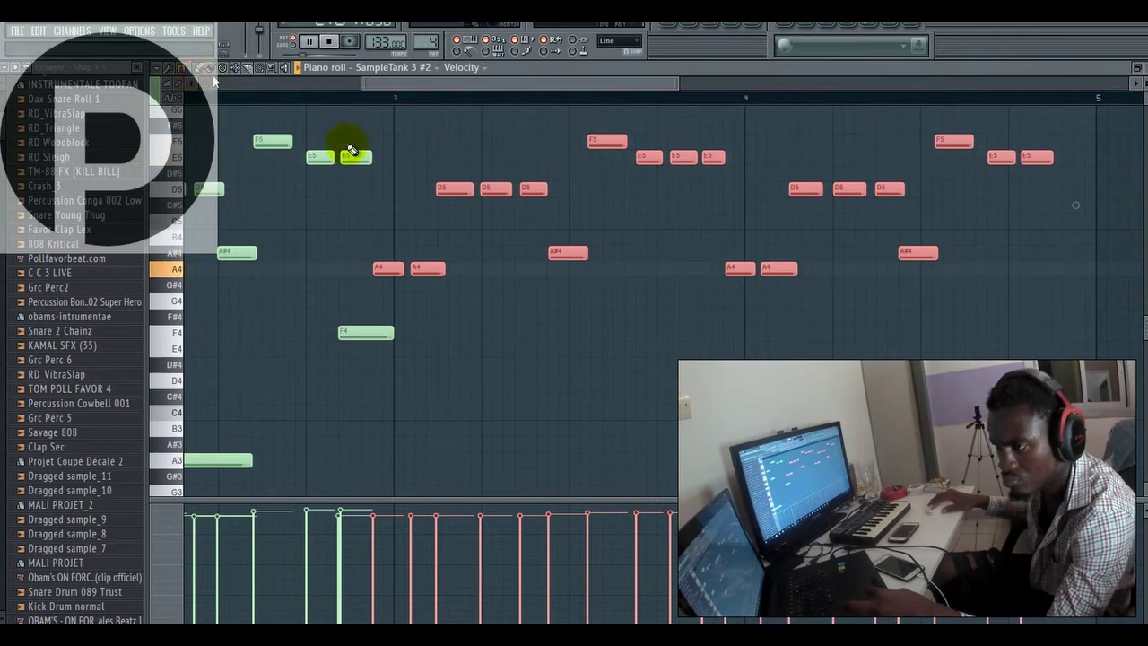
{"action": "left_click_drag", "start_coordinate": [415, 269], "coordinate": [440, 267]}
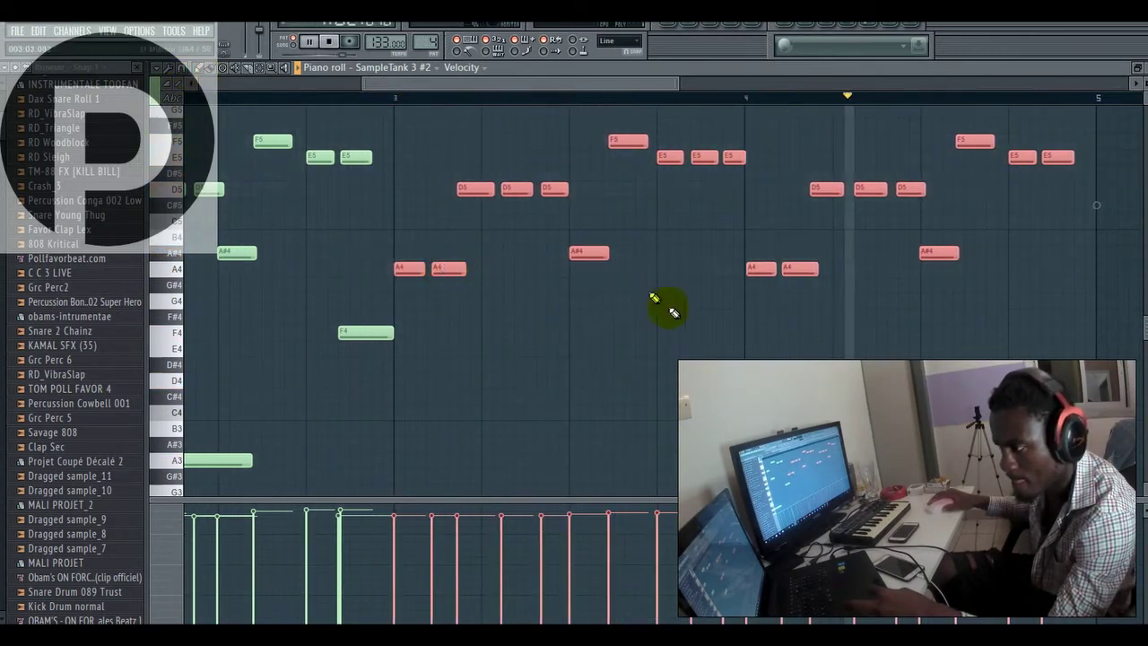
{"action": "left_click", "coordinate": [750, 350]}
Step: Audition from bar 4 and raise that bar's F5 note to G5
{"action": "left_click_drag", "start_coordinate": [632, 83], "coordinate": [661, 84]}
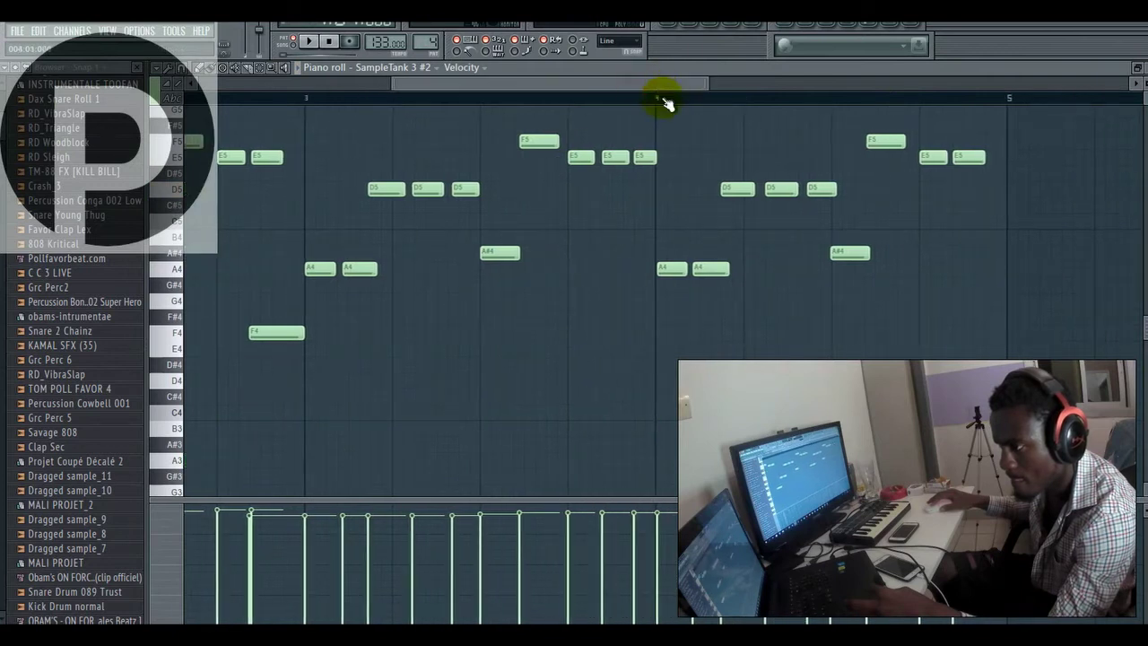
{"action": "left_click", "coordinate": [661, 97]}
{"action": "key", "text": "space"}
{"action": "key", "text": "space"}
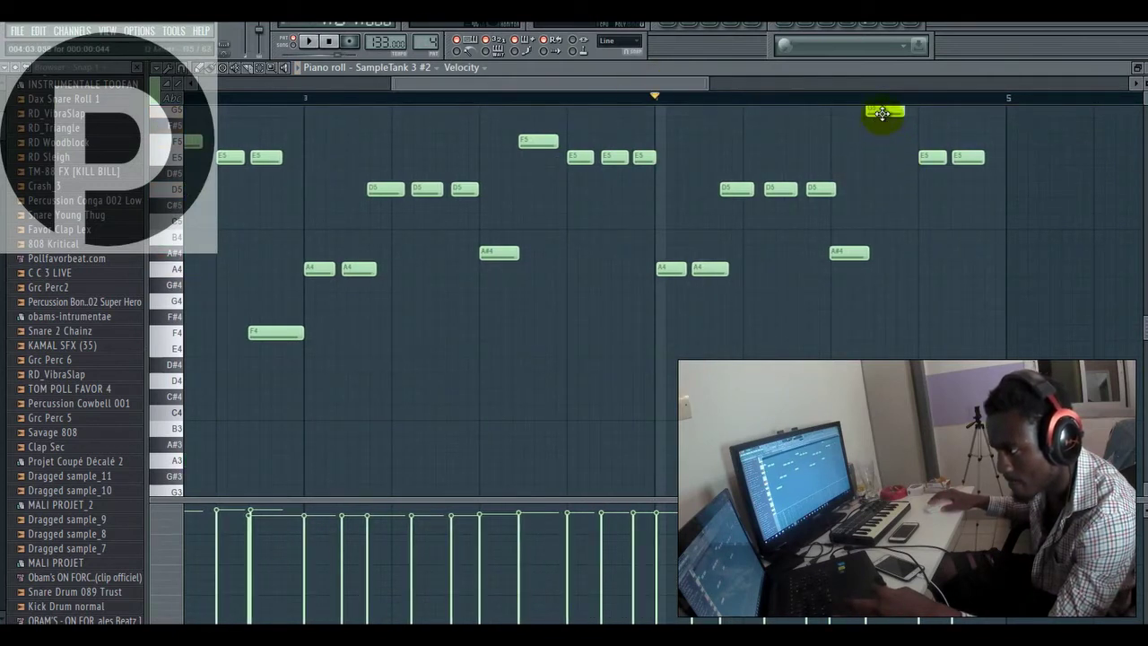
{"action": "left_click_drag", "start_coordinate": [882, 112], "coordinate": [886, 205]}
Step: Replace the two E5 notes at the end of bar 4 with an F5 note followed by a longer E5, and audition them
{"action": "left_click", "coordinate": [932, 251]}
{"action": "key", "text": "space"}
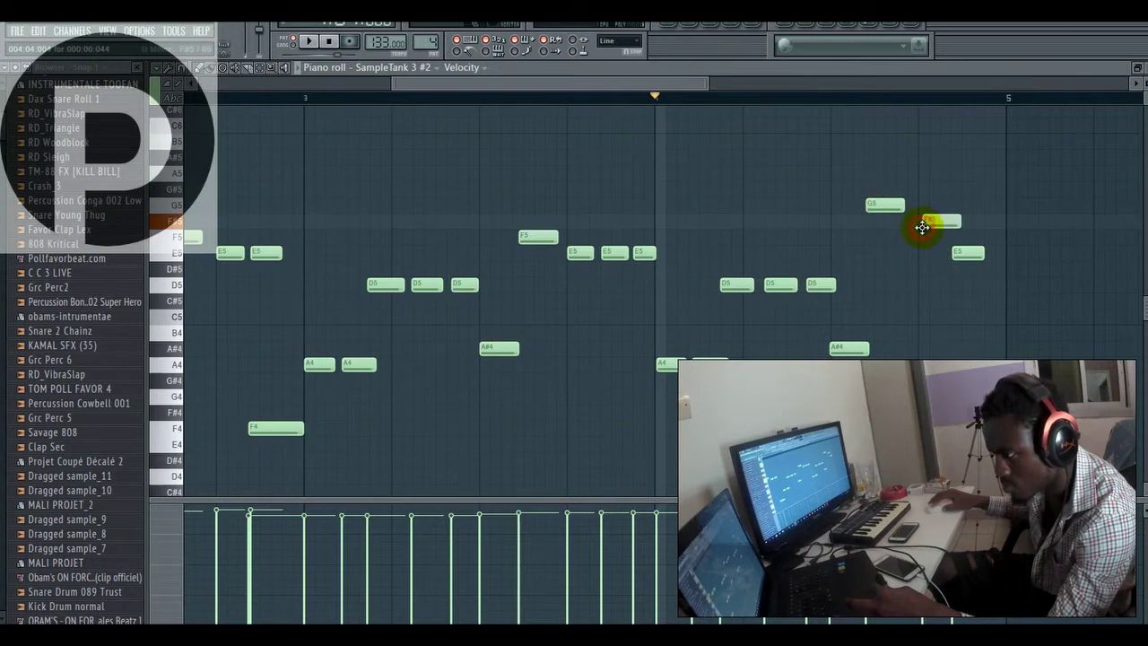
{"action": "key", "text": "space"}
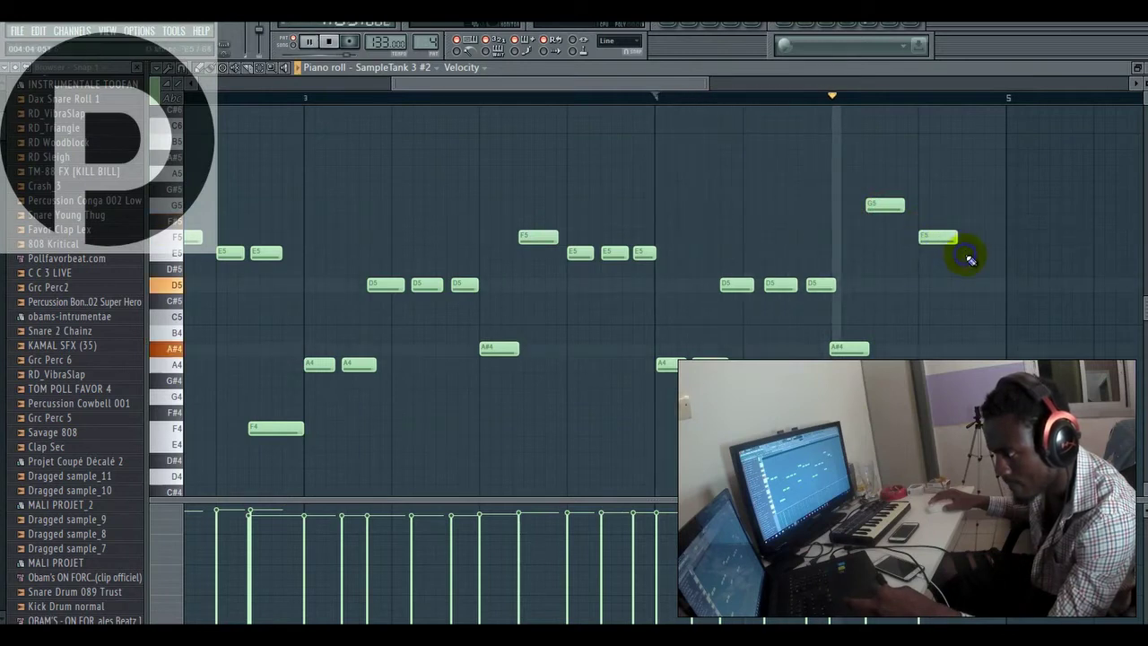
{"action": "key", "text": "space"}
{"action": "right_click", "coordinate": [964, 253]}
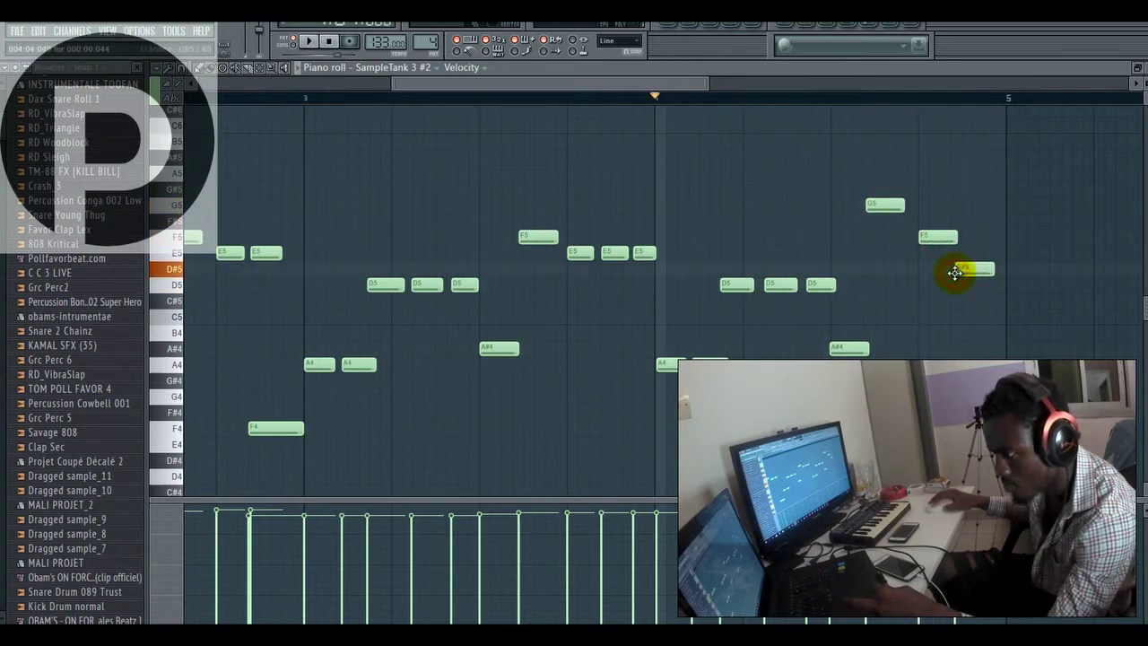
{"action": "key", "text": "space"}
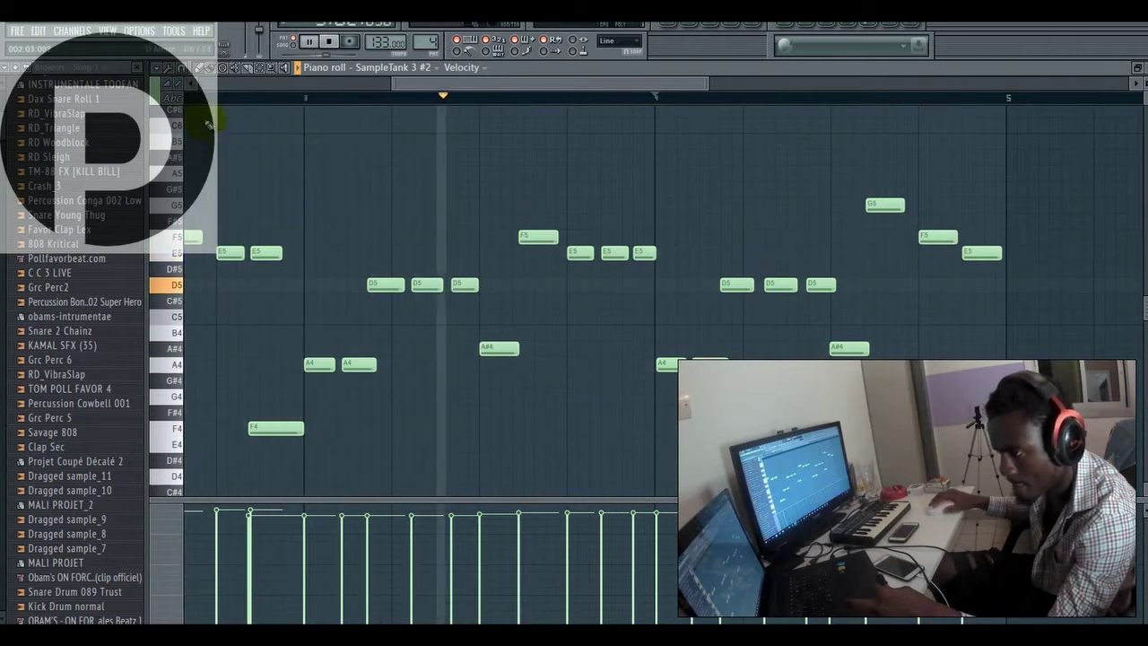
Step: Nudge bar 2's last E5 note earlier to line up with the F4 below, and nudge bar 3's F5 note slightly earlier
{"action": "left_click", "coordinate": [264, 252]}
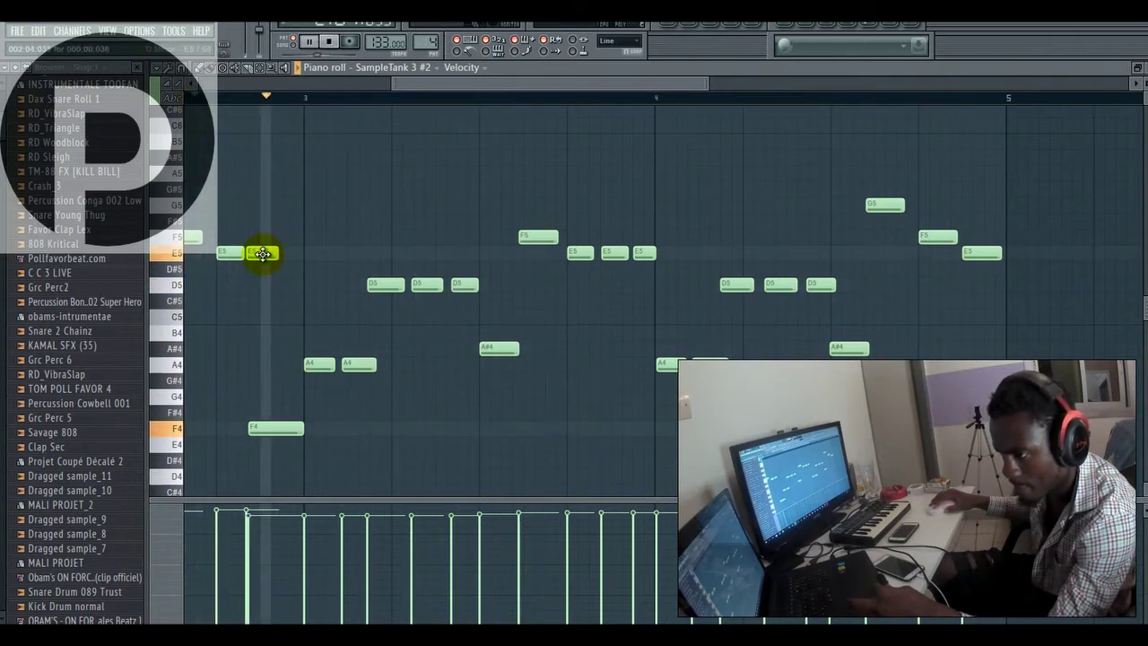
{"action": "key", "text": "space"}
{"action": "left_click_drag", "start_coordinate": [273, 254], "coordinate": [264, 253]}
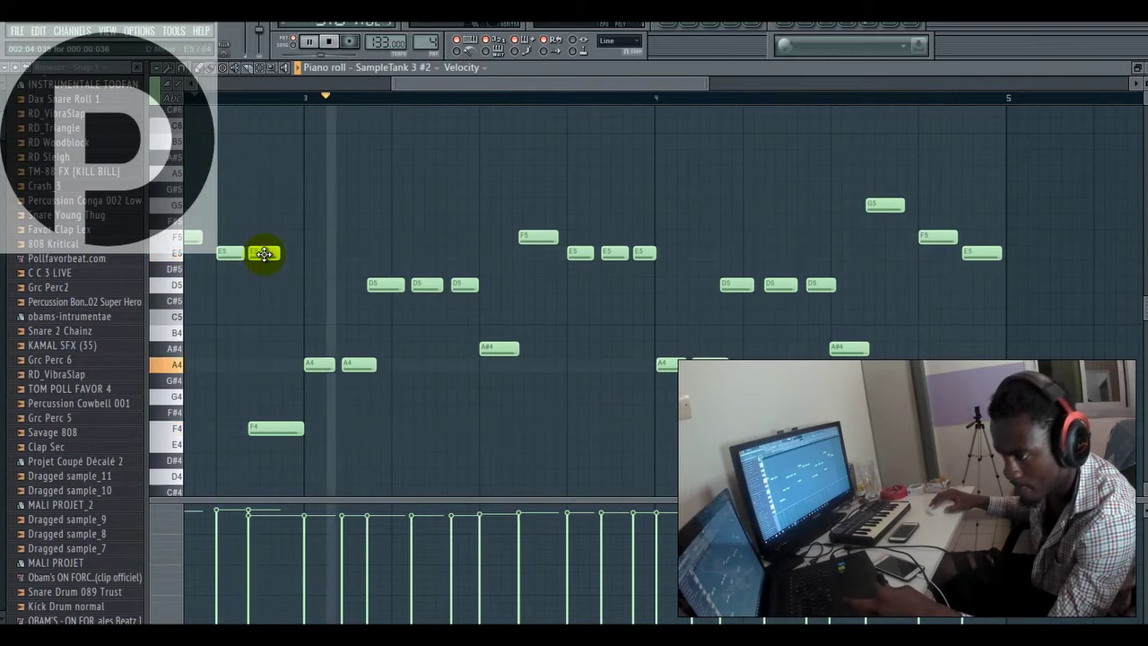
{"action": "key", "text": "space"}
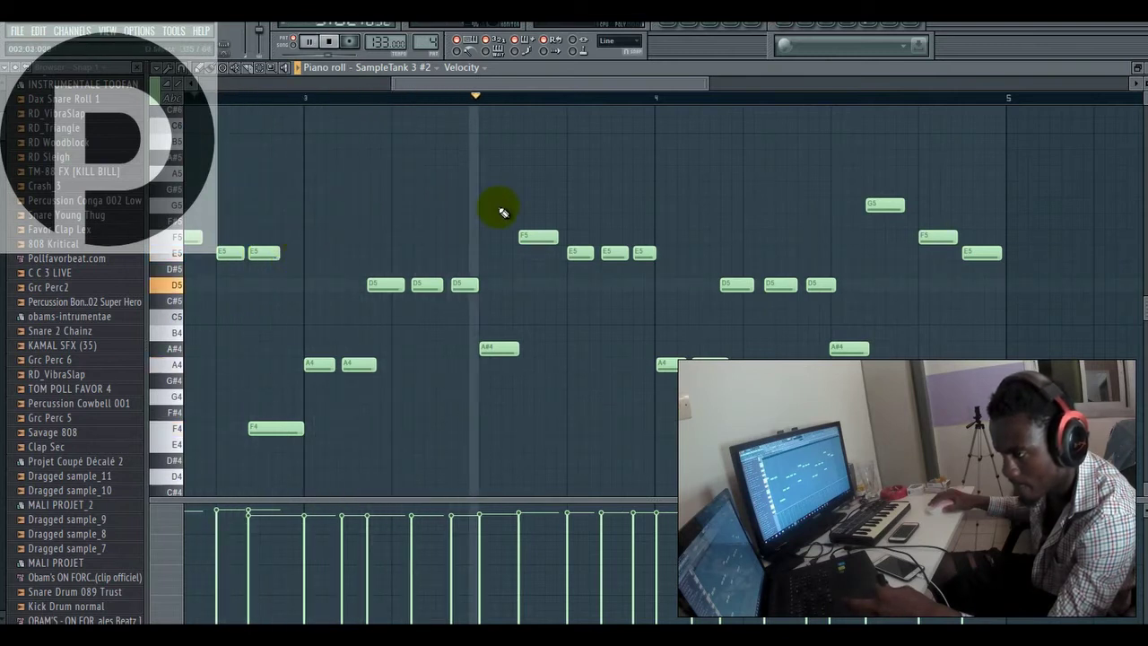
{"action": "left_click_drag", "start_coordinate": [526, 236], "coordinate": [521, 238]}
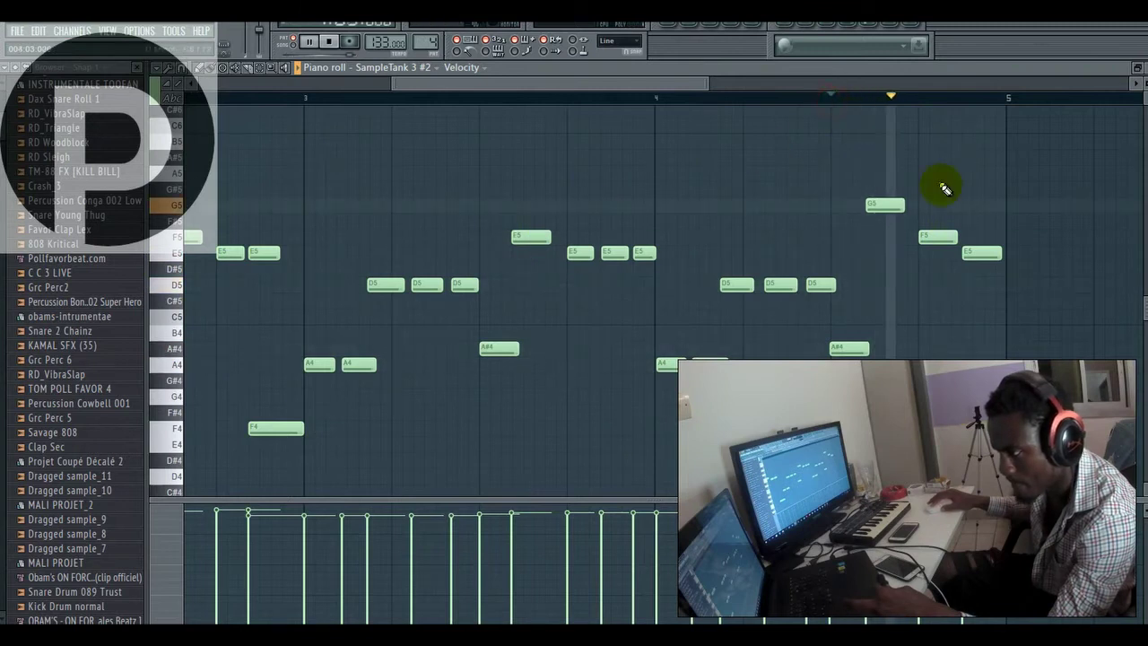
Step: Delete the final E5 note of bar 4 and shorten the F5 note before it
{"action": "key", "text": "space"}
{"action": "left_click", "coordinate": [974, 247]}
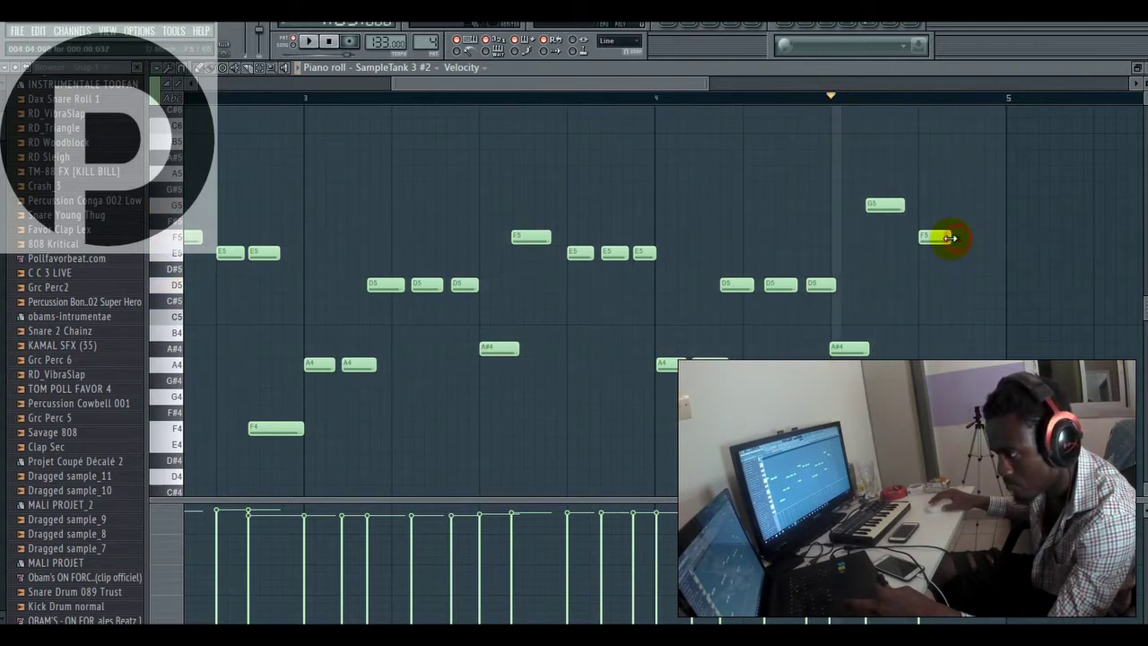
{"action": "left_click", "coordinate": [890, 208]}
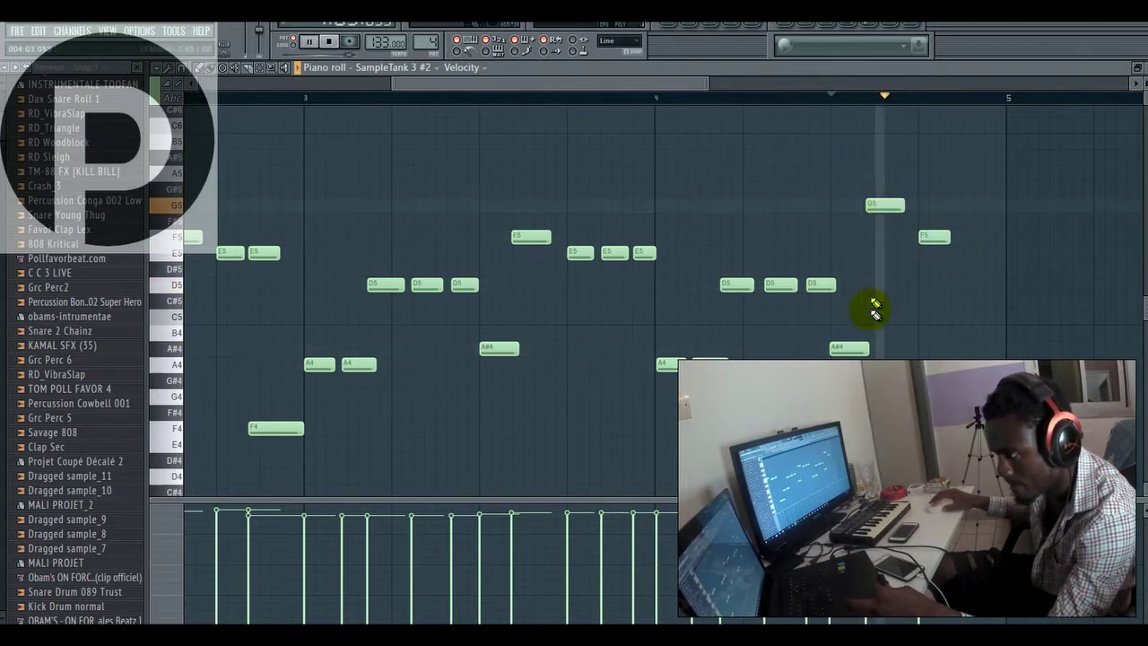
Step: Change the A#4 note in bar 4 to A4 after trying C5
{"action": "left_click", "coordinate": [850, 346]}
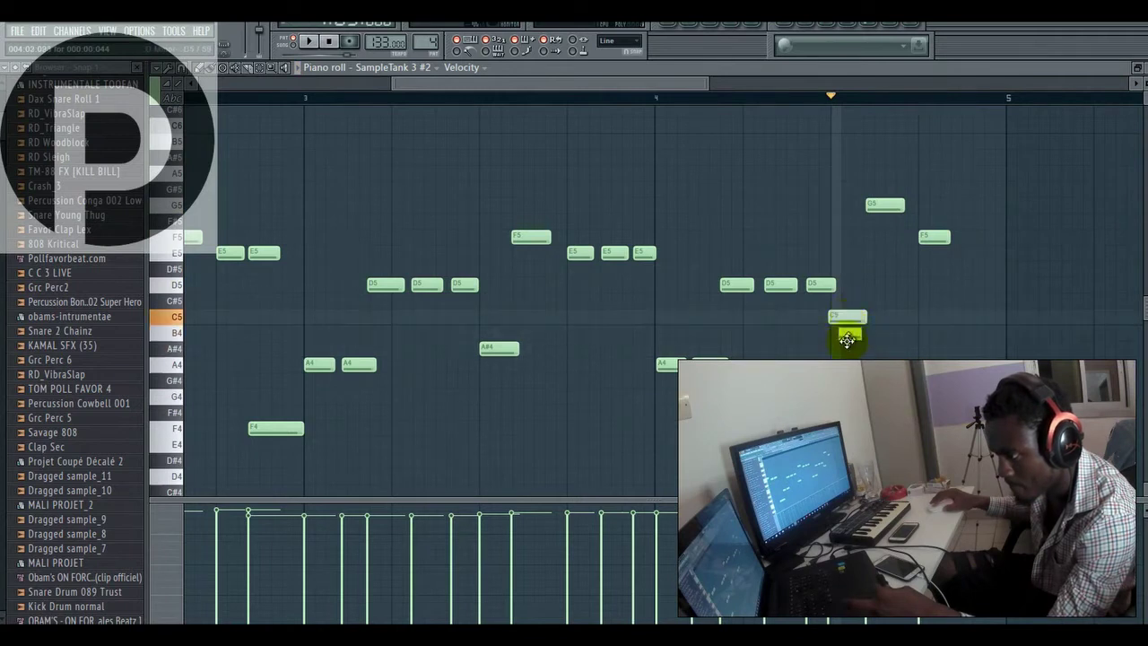
{"action": "key", "text": "space"}
Step: Add a second F5 note and a closing D5 note at the end of bar 4, shortening both F5 notes
{"action": "left_click", "coordinate": [937, 240]}
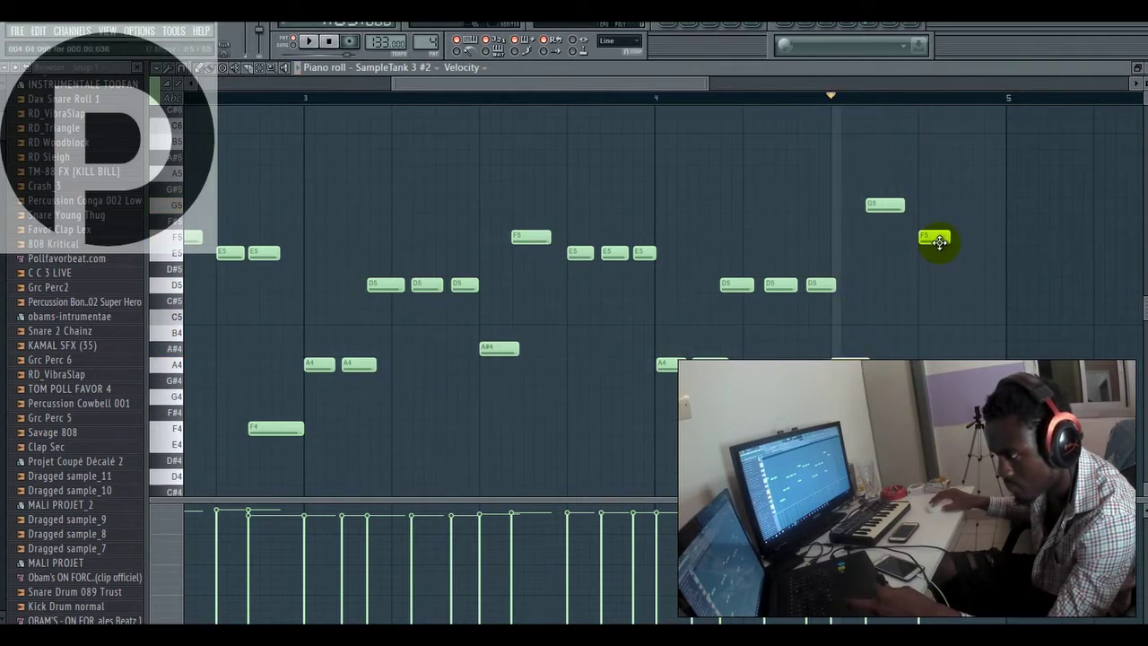
{"action": "left_click", "coordinate": [969, 287]}
{"action": "key", "text": "space"}
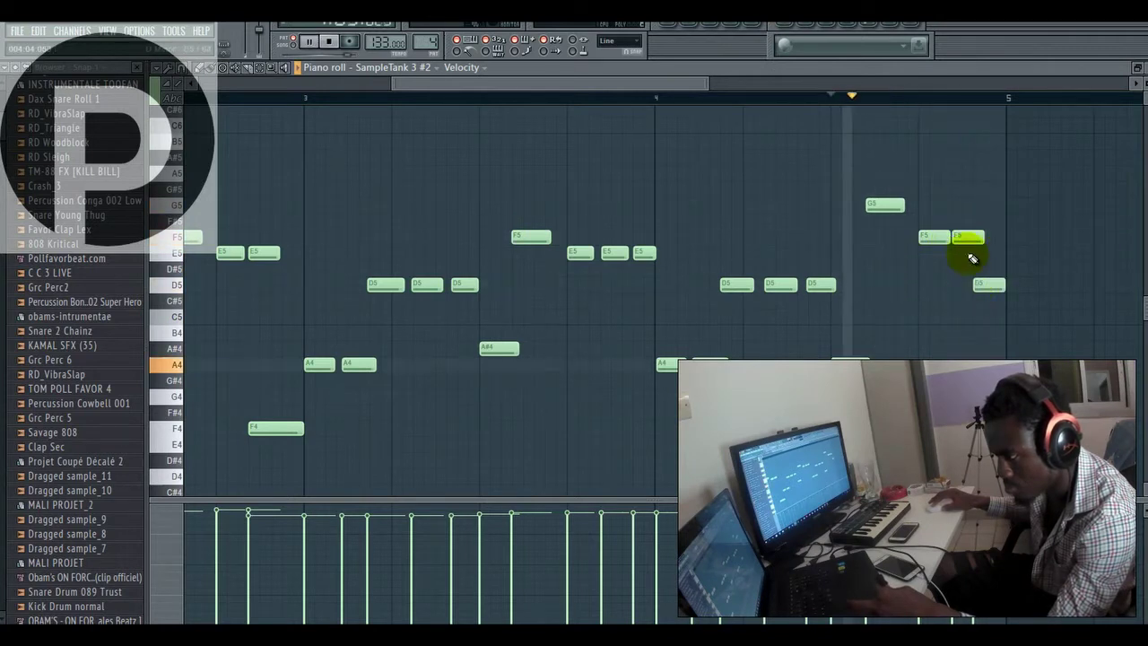
{"action": "mouse_move", "coordinate": [981, 289]}
{"action": "left_mouse_down"}
{"action": "mouse_move", "coordinate": [983, 364]}
{"action": "mouse_move", "coordinate": [986, 281]}
{"action": "left_mouse_up"}
{"action": "left_click", "coordinate": [966, 235]}
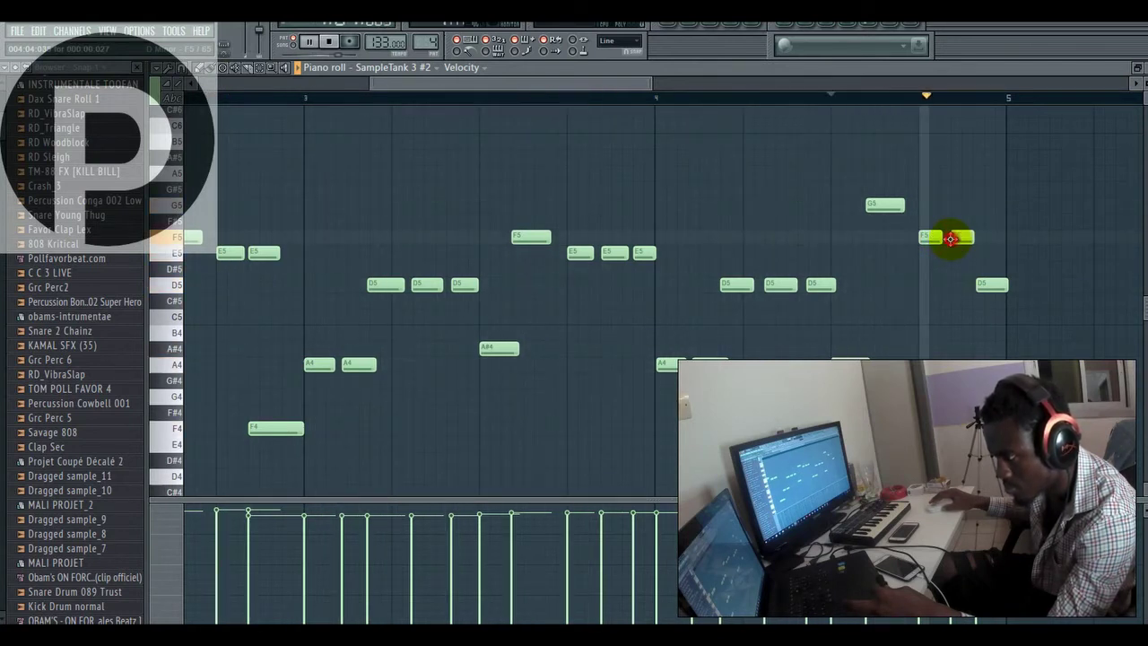
Step: Add an A3 note about one beat long in the middle of bar 3 and audition from the start of that bar
{"action": "scroll", "coordinate": [487, 272], "scroll_direction": "down", "scroll_amount": 3}
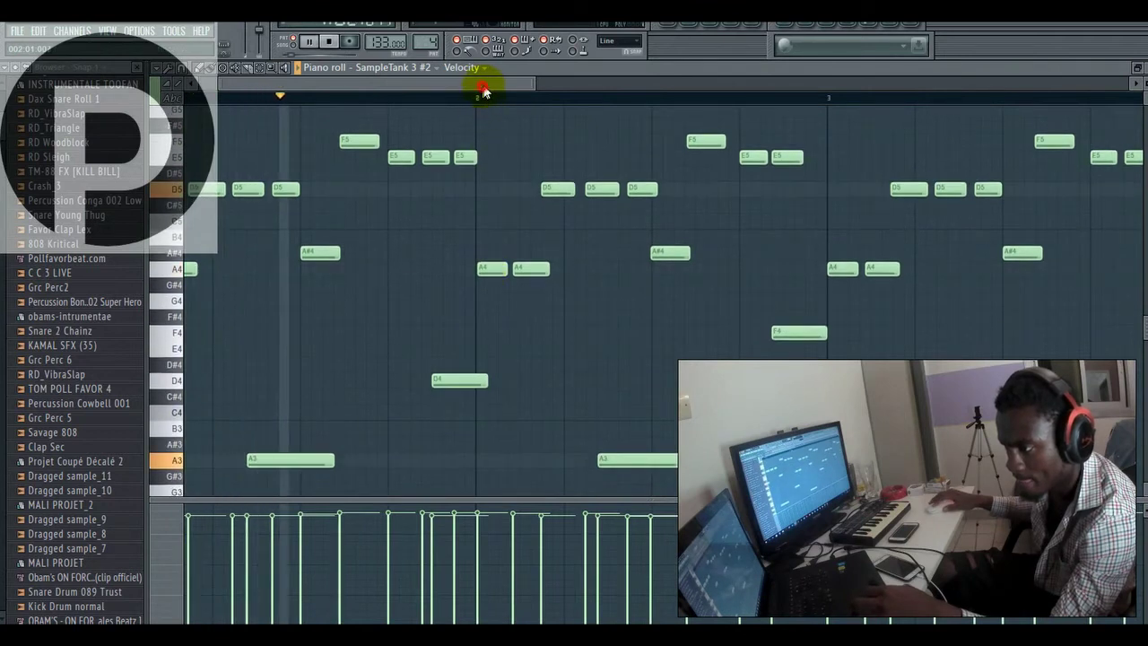
{"action": "left_click_drag", "start_coordinate": [487, 84], "coordinate": [583, 100]}
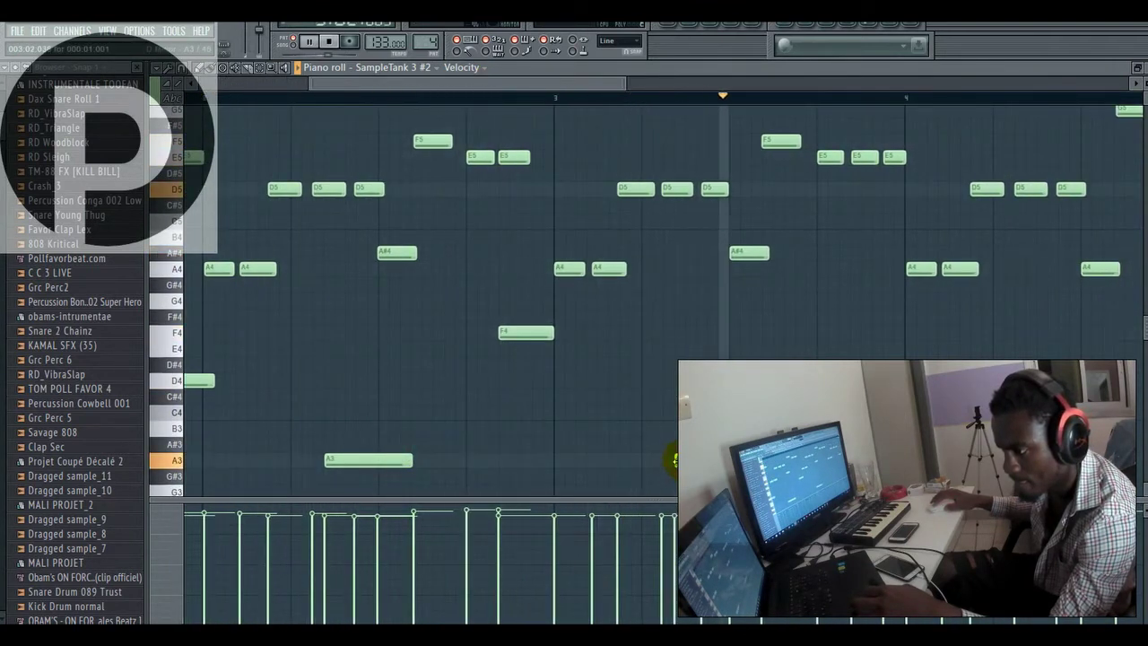
{"action": "left_click", "coordinate": [538, 95]}
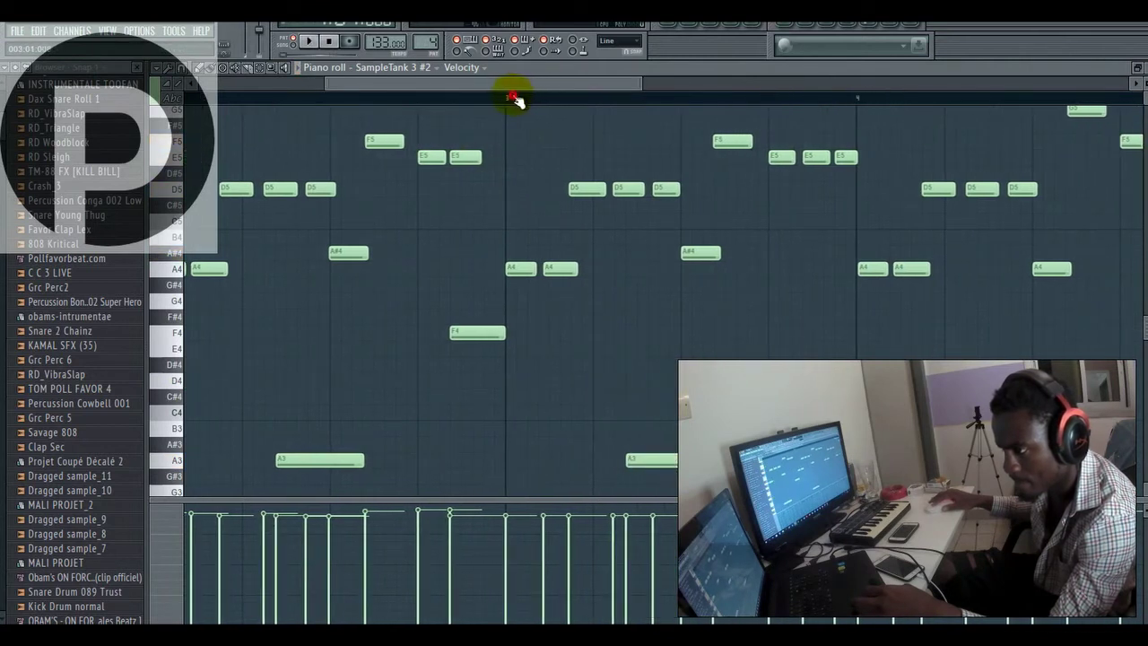
{"action": "key", "text": "space"}
{"action": "key", "text": "space"}
Step: Add a low D4 note near the end of bar 3 and audition it
{"action": "mouse_move", "coordinate": [810, 348]}
{"action": "left_mouse_down"}
{"action": "mouse_move", "coordinate": [800, 329]}
{"action": "mouse_move", "coordinate": [815, 343]}
{"action": "mouse_move", "coordinate": [811, 363]}
{"action": "left_mouse_up"}
{"action": "key", "text": "space"}
{"action": "key", "text": "space"}
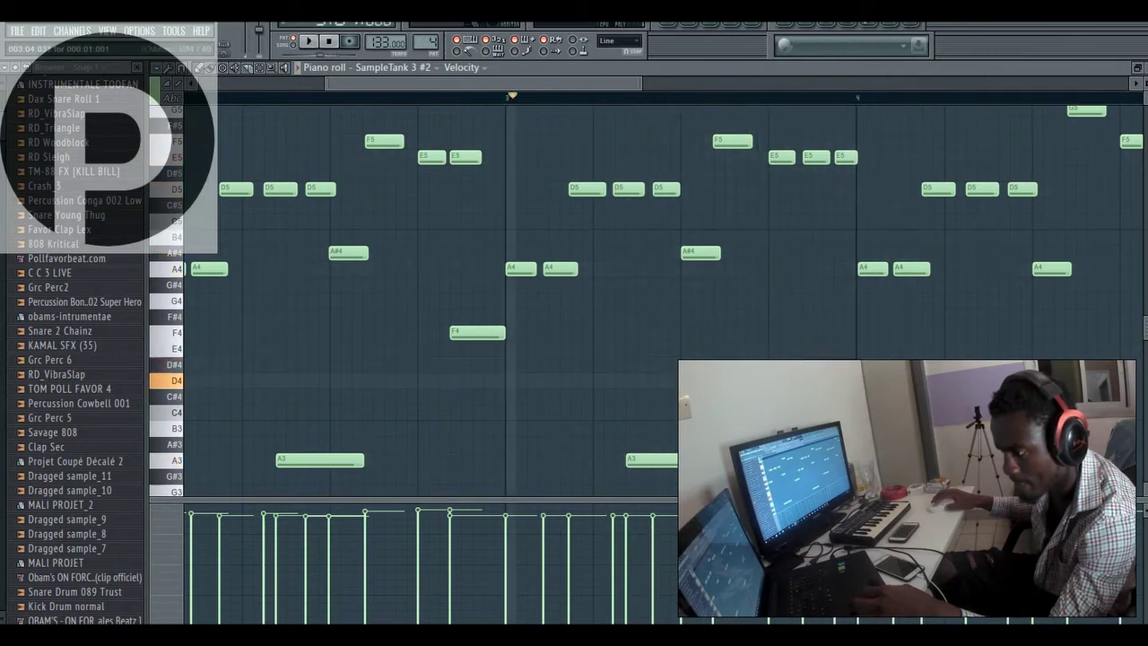
{"action": "key", "text": "space"}
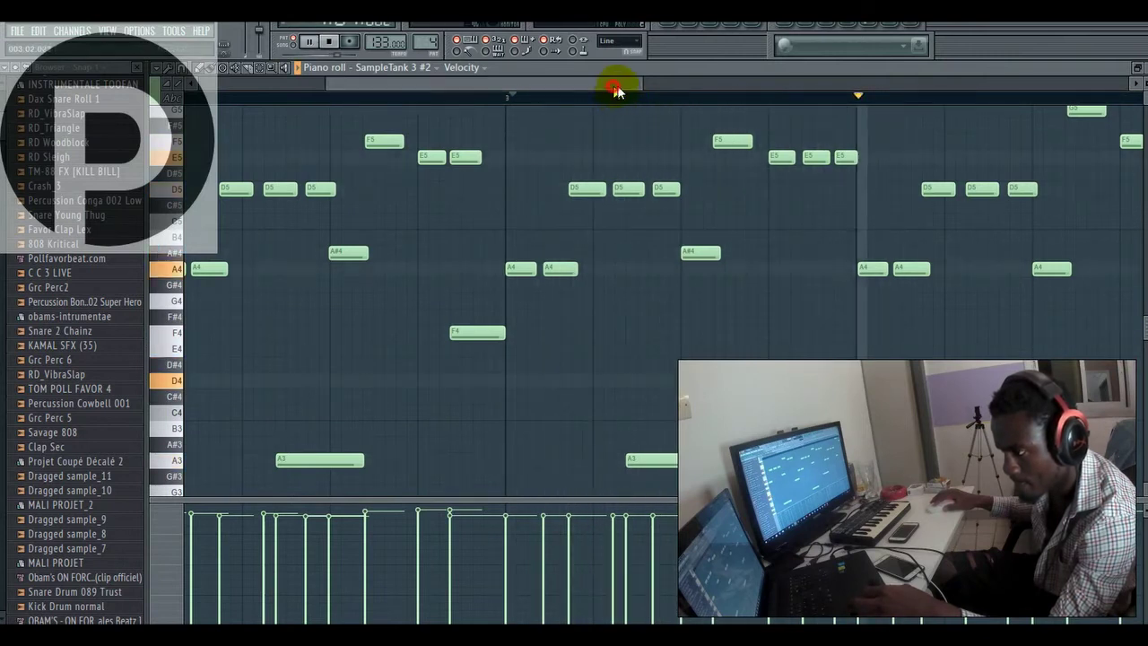
Step: Add a low note about one beat long in the middle of bar 4, below the melody, and audition it
{"action": "left_click_drag", "start_coordinate": [616, 90], "coordinate": [664, 89]}
{"action": "key", "text": "space"}
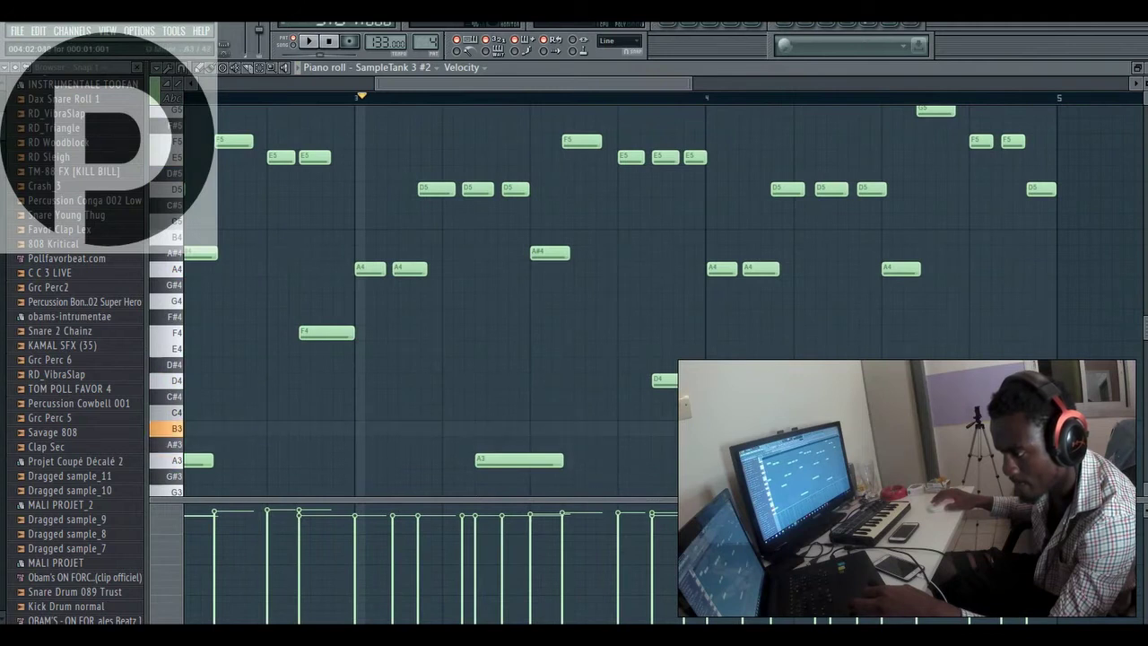
{"action": "key", "text": "space"}
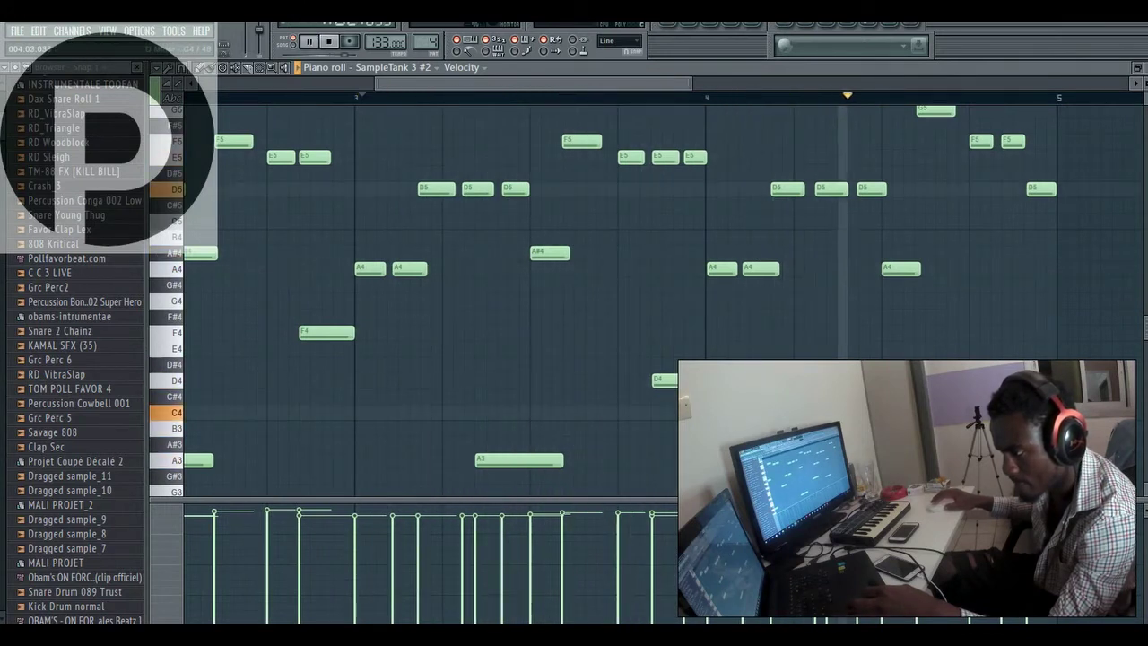
Step: Add an F4 note near the end of bar 4, shift it slightly later and shorten it to end just before bar 5
{"action": "left_click", "coordinate": [994, 334]}
{"action": "key", "text": "space"}
{"action": "left_click_drag", "start_coordinate": [995, 336], "coordinate": [1017, 336]}
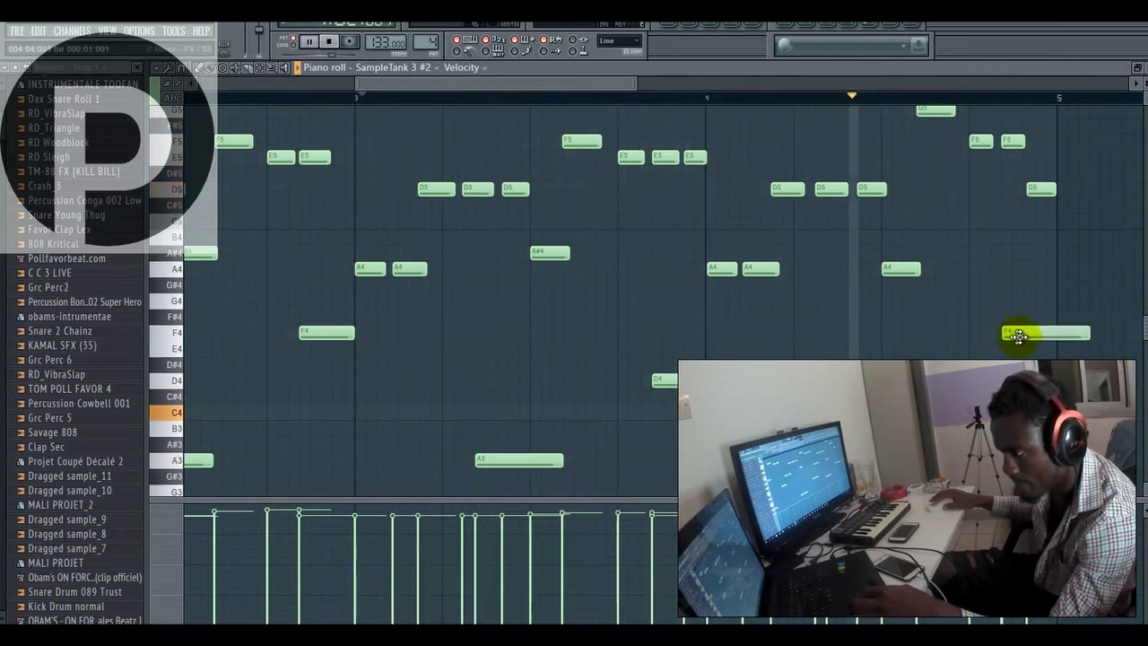
{"action": "left_click_drag", "start_coordinate": [1082, 334], "coordinate": [1057, 337]}
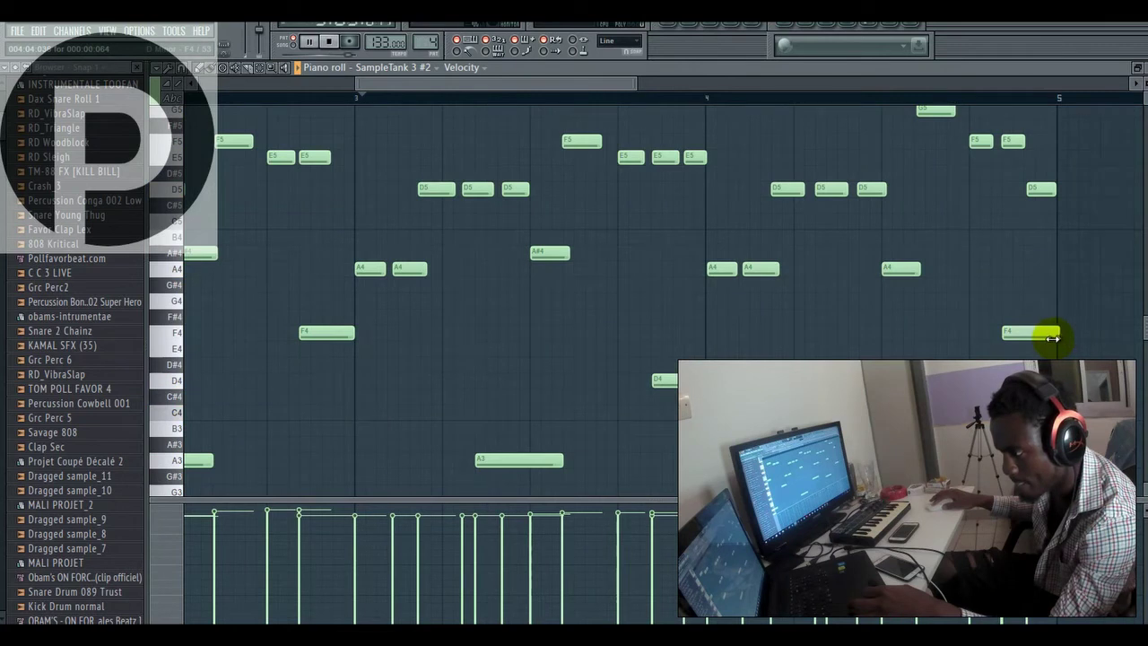
{"action": "key", "text": "space"}
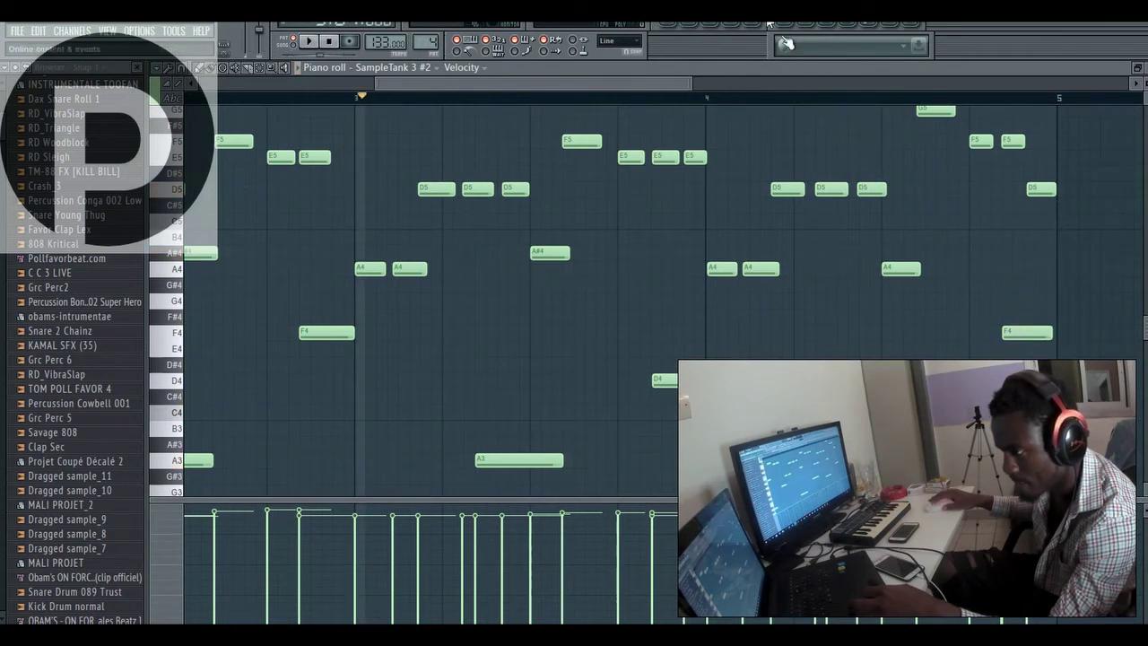
Step: Record the guitar pattern's playback in Edison on the SampleTank 3 #2 mixer track, using the On Play recording mode
{"action": "key", "text": "F9"}
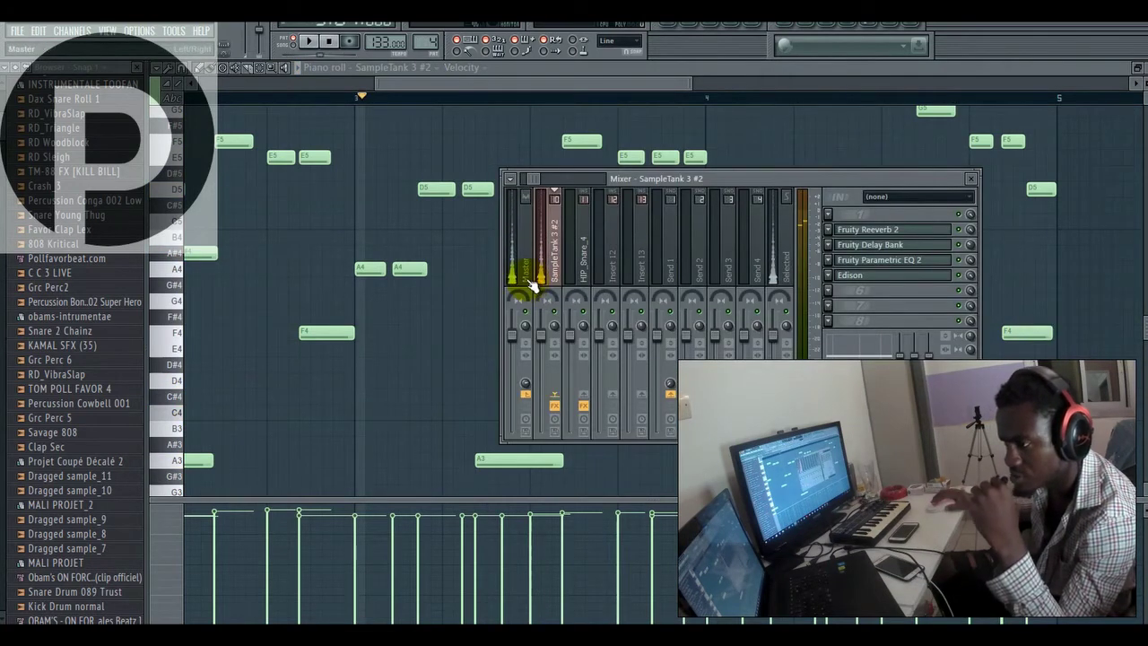
{"action": "left_click", "coordinate": [912, 275]}
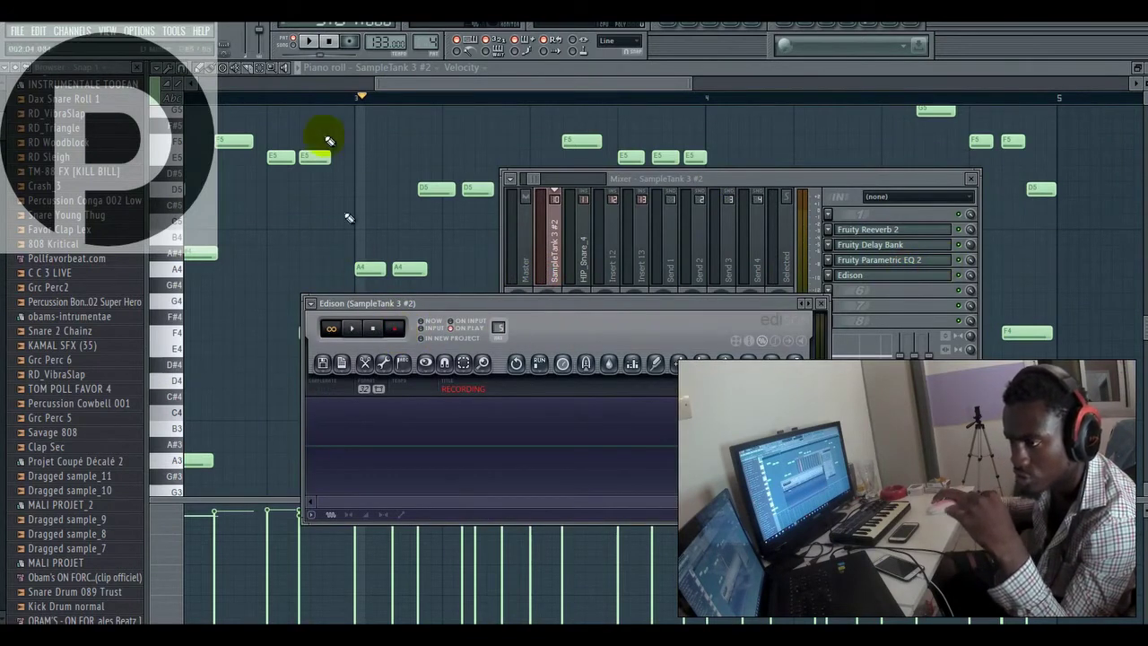
{"action": "left_click", "coordinate": [312, 42]}
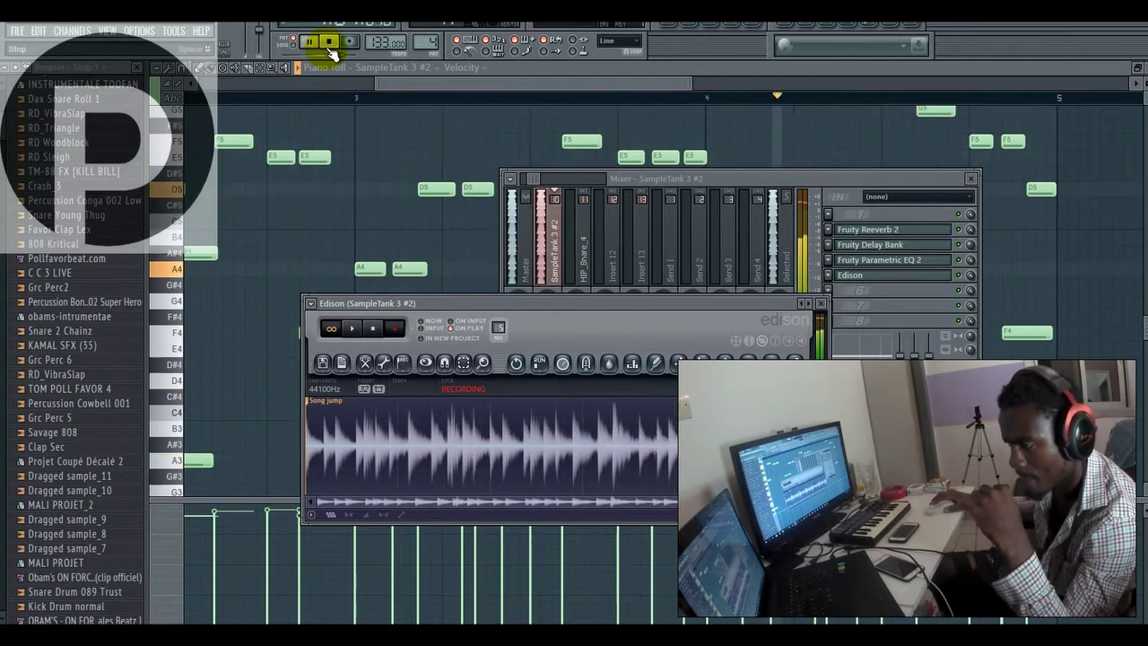
{"action": "left_click", "coordinate": [330, 42]}
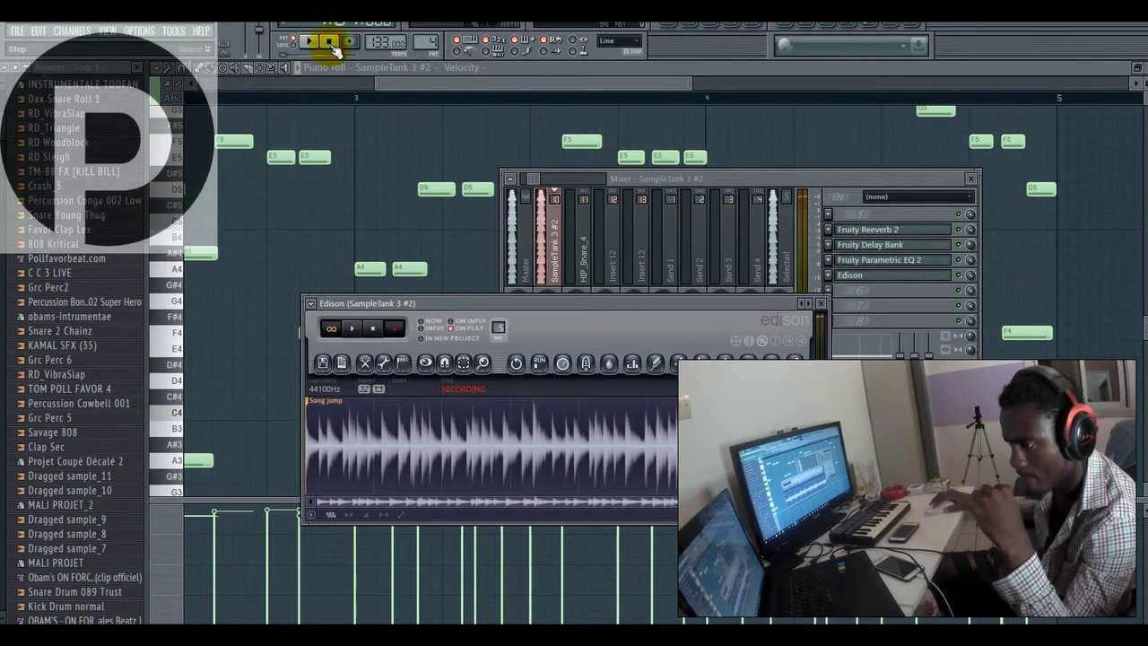
{"action": "left_click", "coordinate": [377, 333]}
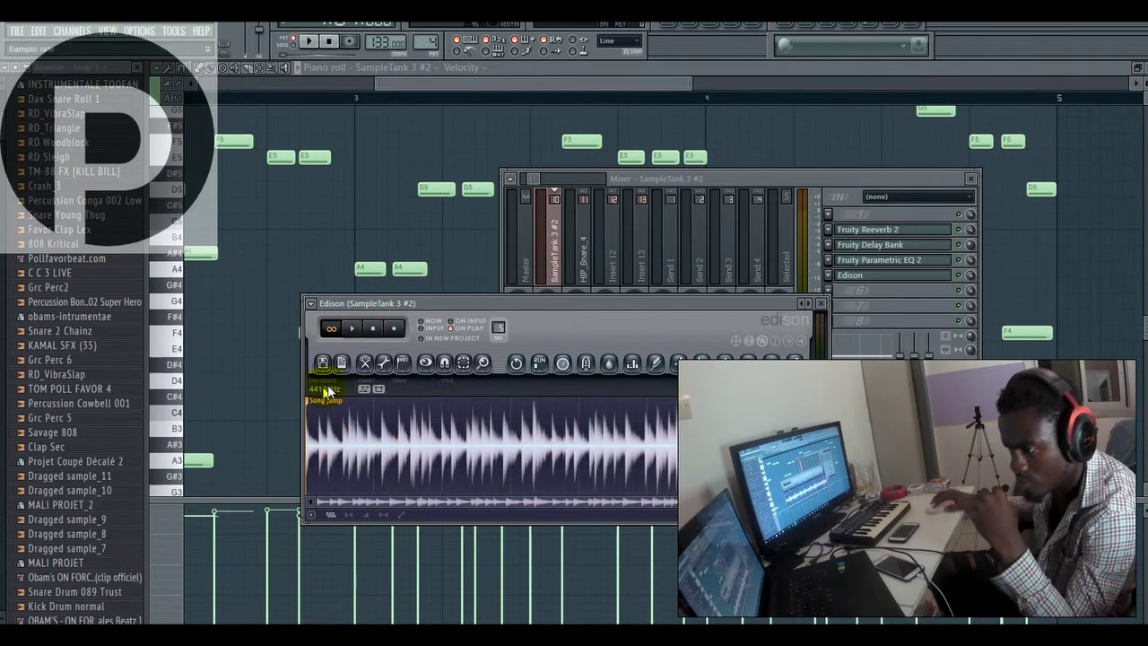
Step: Bring the processed Edison recording into the playlist on Track 2 as two consecutive clips covering bars 1 to 8, and play from bar 1
{"action": "left_click", "coordinate": [365, 370]}
{"action": "left_click", "coordinate": [385, 542]}
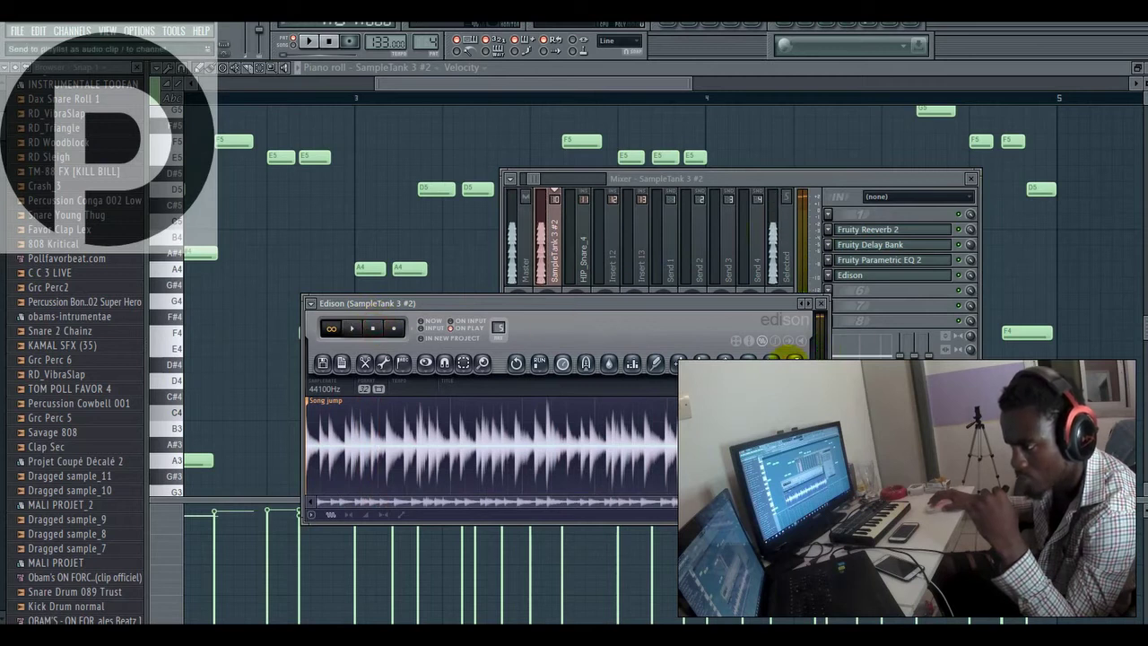
{"action": "key", "text": "F5"}
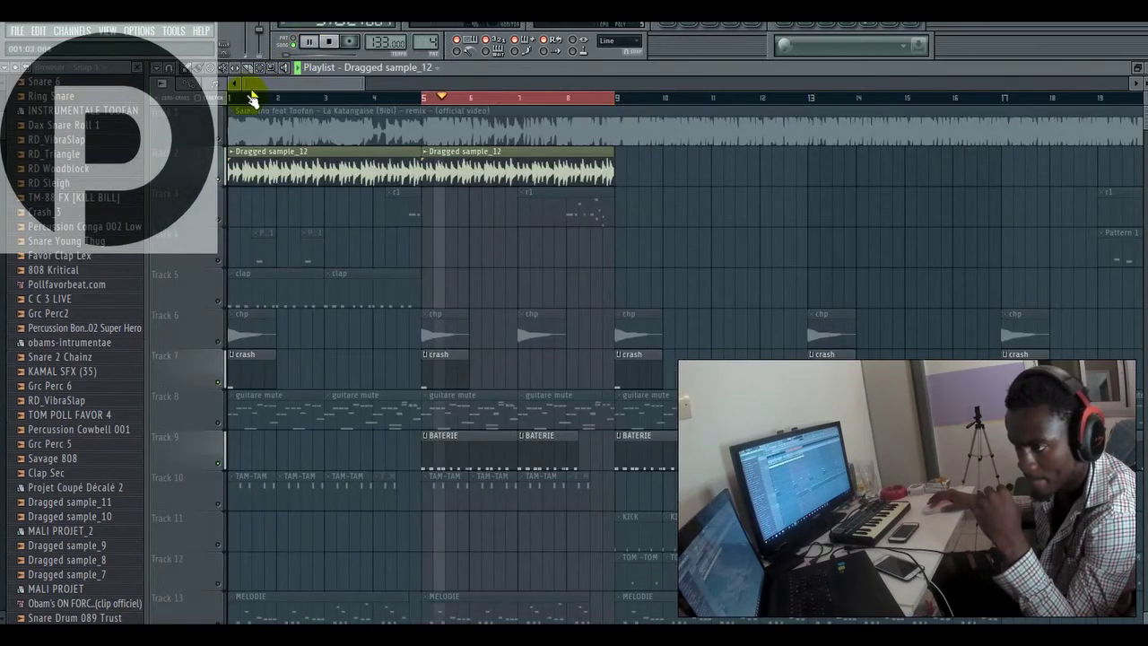
{"action": "left_click", "coordinate": [231, 94]}
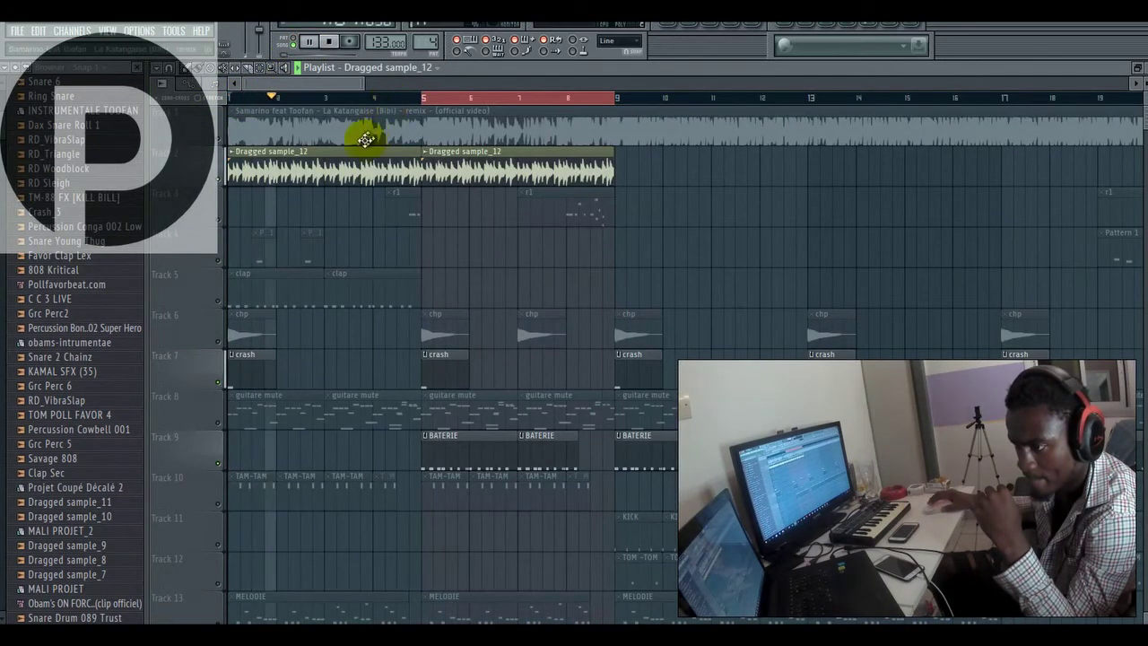
Step: Check the mixer during playback and unmute playlist Tracks 3 to 6
{"action": "left_click", "coordinate": [760, 25]}
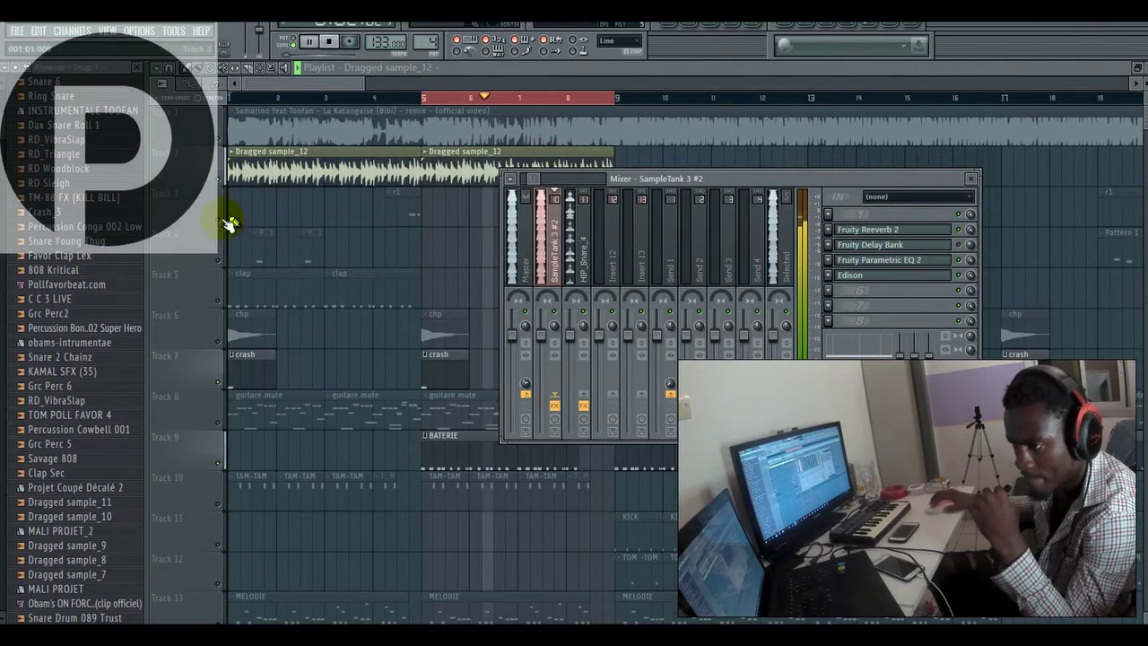
{"action": "key", "text": "F9"}
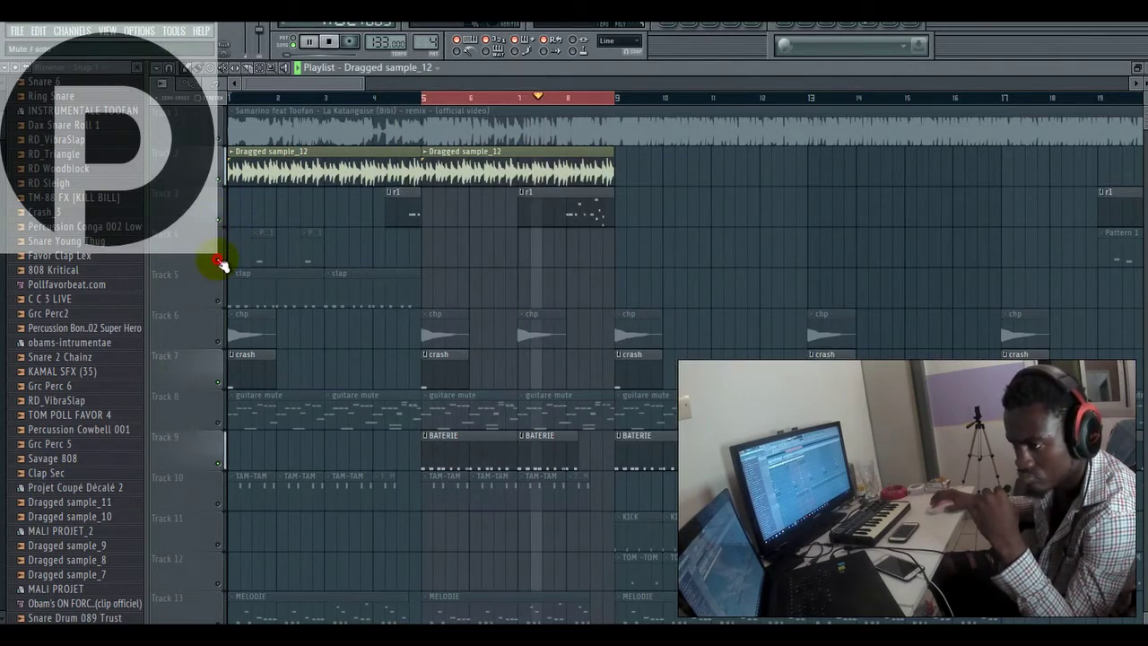
{"action": "left_click", "coordinate": [220, 260]}
{"action": "left_click", "coordinate": [218, 301]}
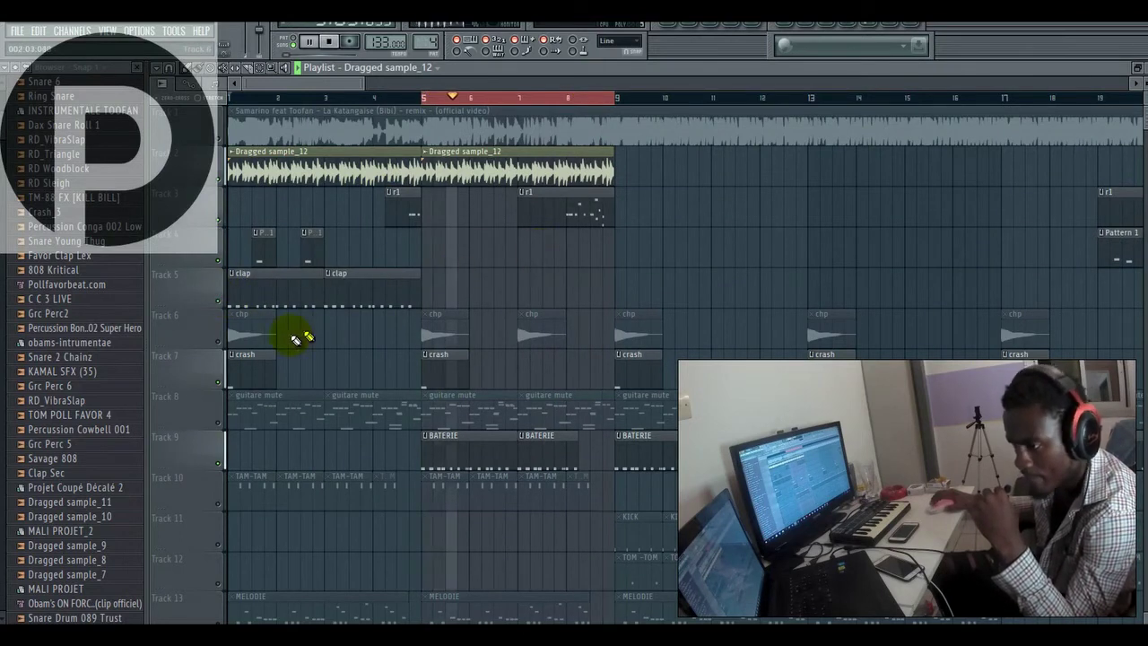
{"action": "left_click", "coordinate": [219, 340]}
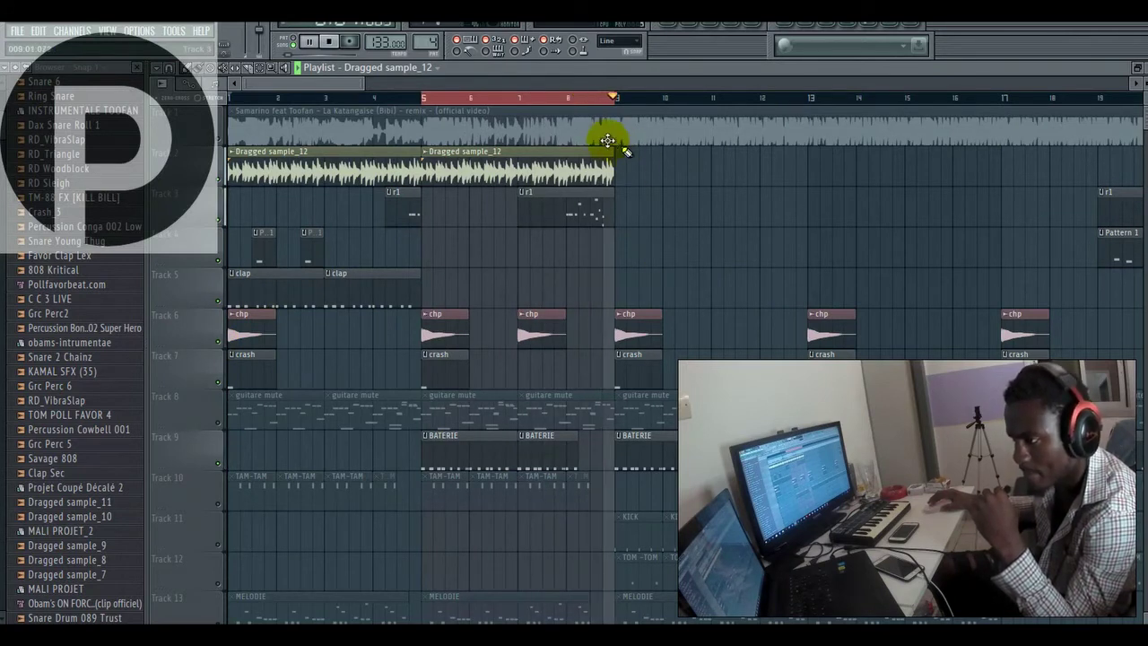
Step: Shorten the second recorded guitar clip on Track 2 to end in the middle of bar 8 and audition bars 5 to 8
{"action": "key", "text": "space"}
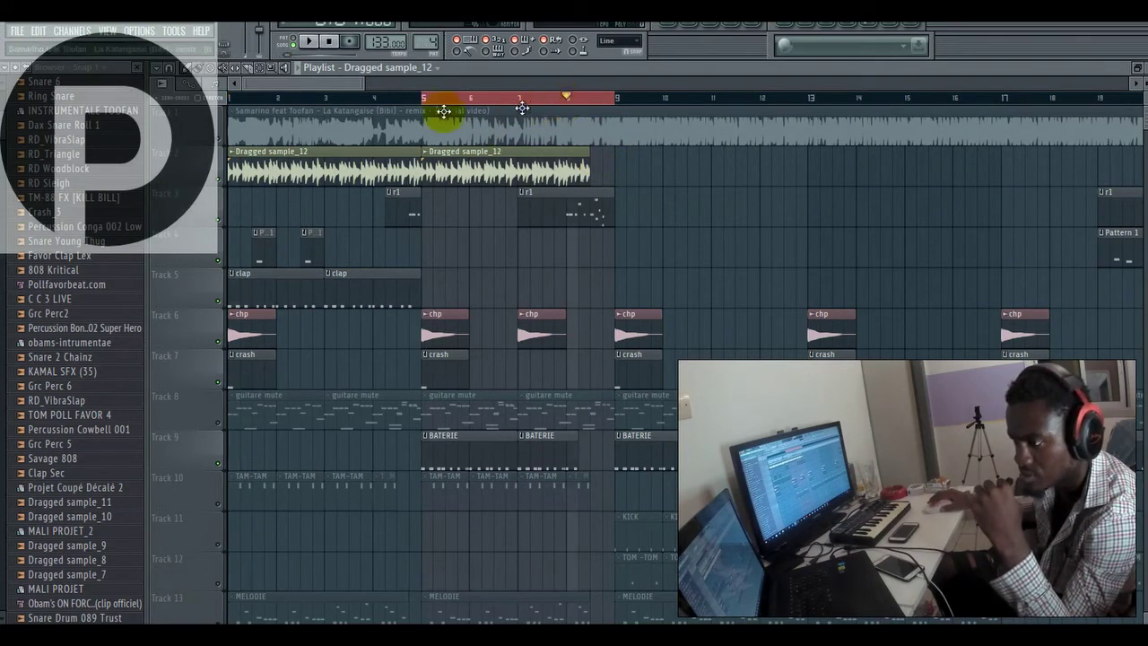
{"action": "left_click", "coordinate": [313, 43]}
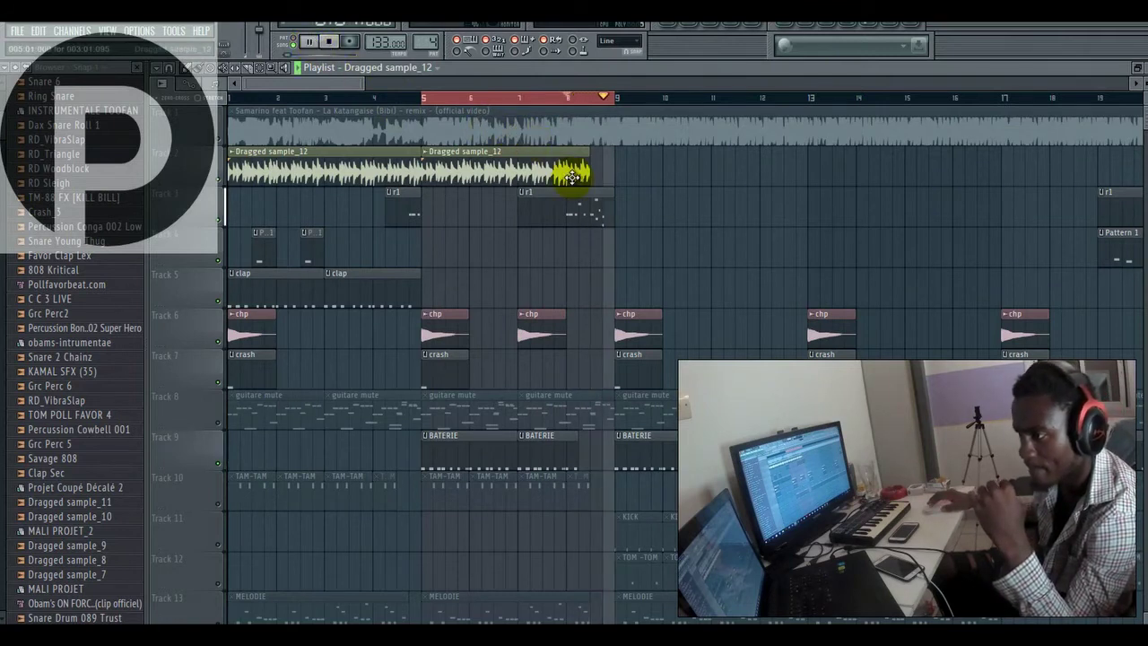
{"action": "left_click", "coordinate": [332, 46]}
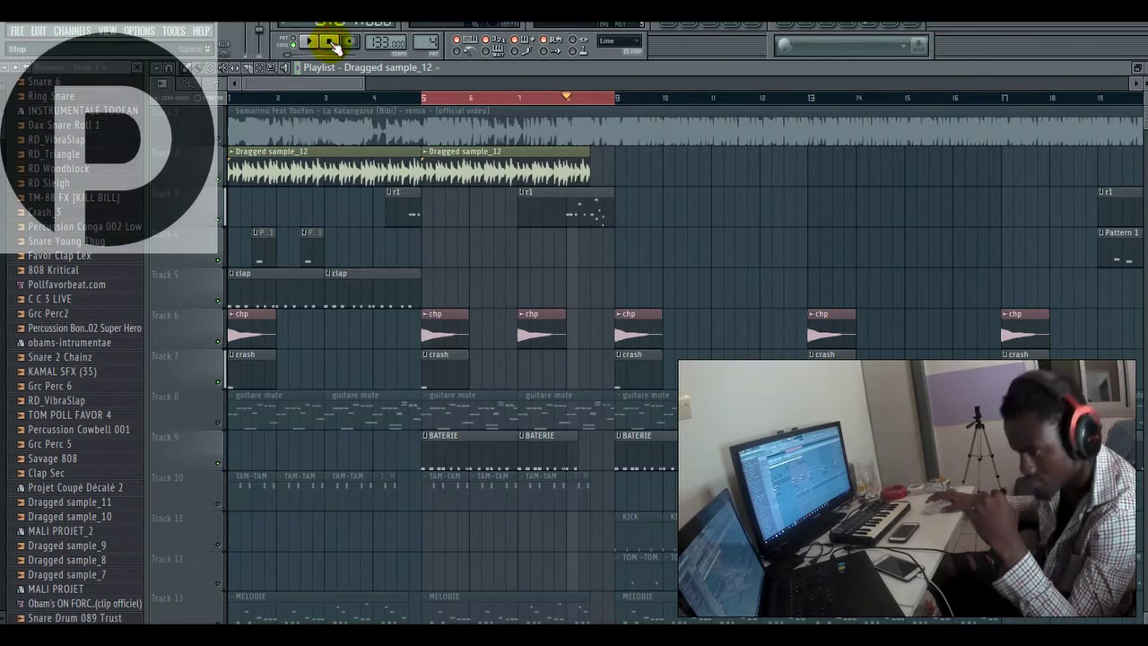
Step: Solo the TAM-TAM track during playback and delete the reference song clip from Track 1
{"action": "scroll", "coordinate": [339, 135], "scroll_direction": "down", "scroll_amount": 2}
{"action": "left_click", "coordinate": [307, 41]}
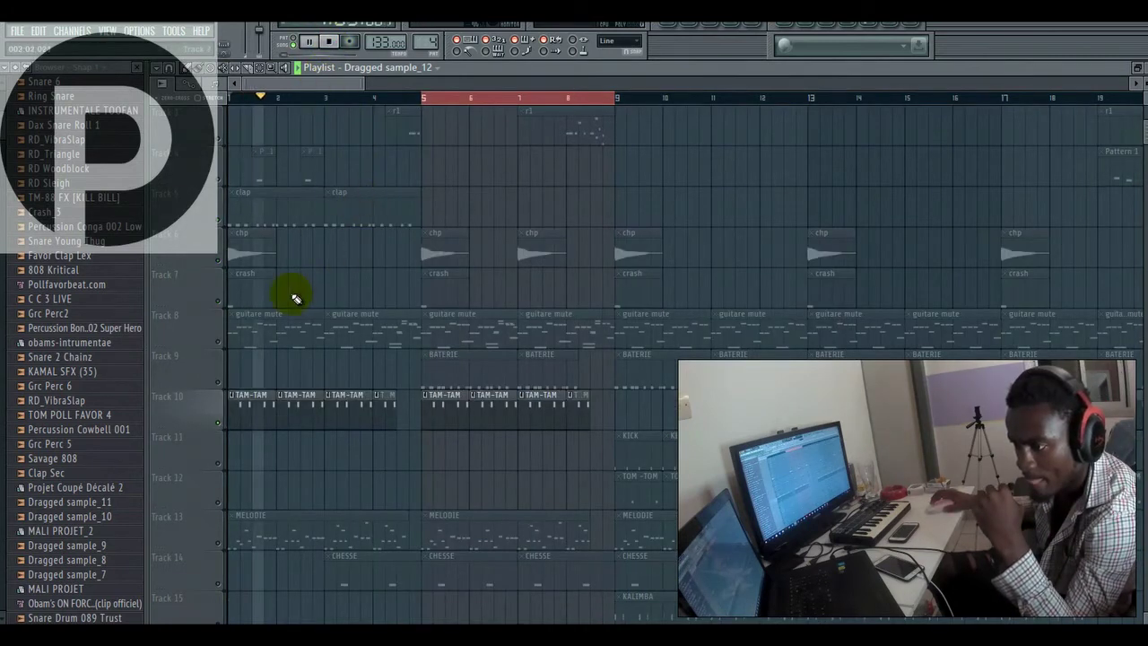
{"action": "scroll", "coordinate": [295, 291], "scroll_direction": "up", "scroll_amount": 2}
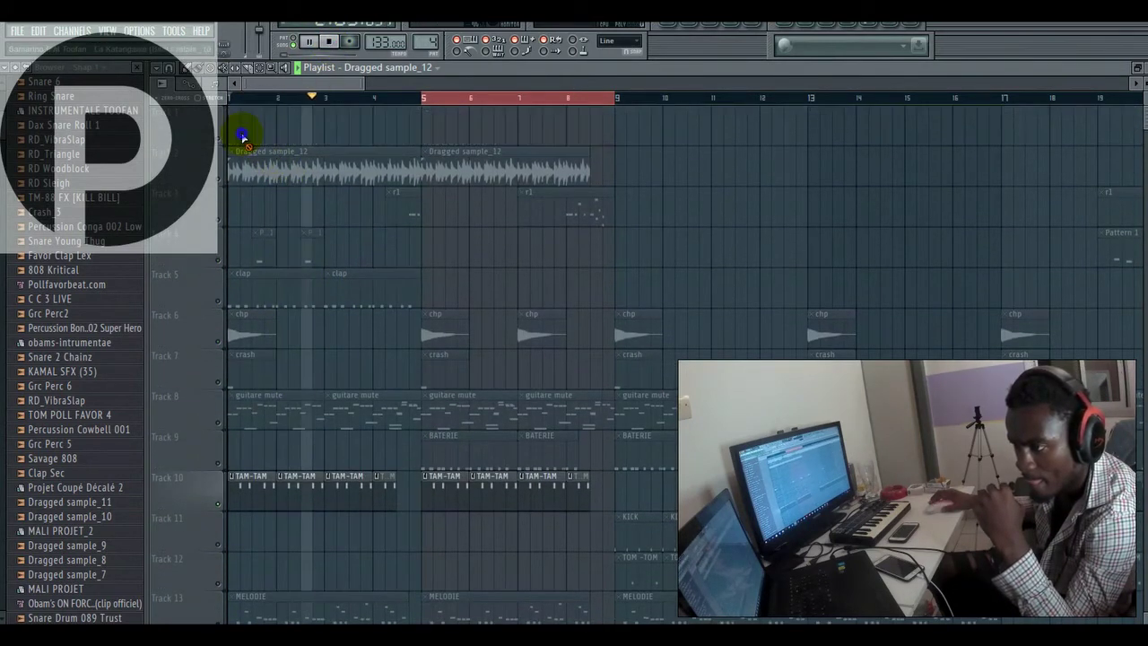
Step: Unmute Tracks 2, 3, 5, 6, 7 and 9 one after another while the song plays, and stop playback
{"action": "left_click", "coordinate": [225, 172]}
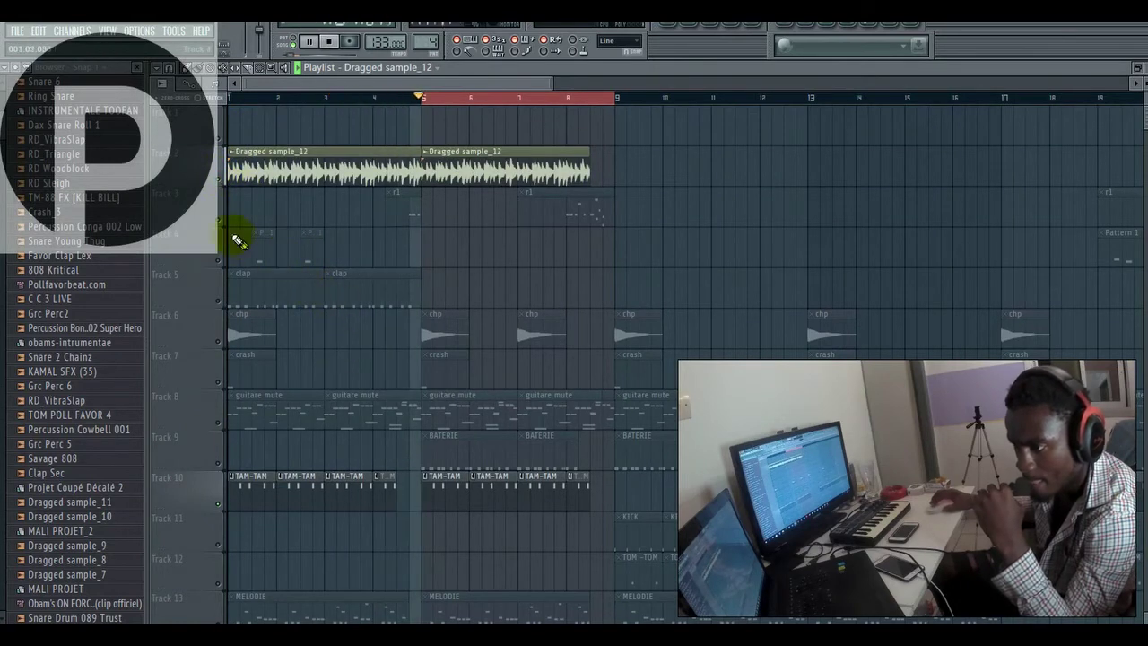
{"action": "left_click", "coordinate": [221, 222]}
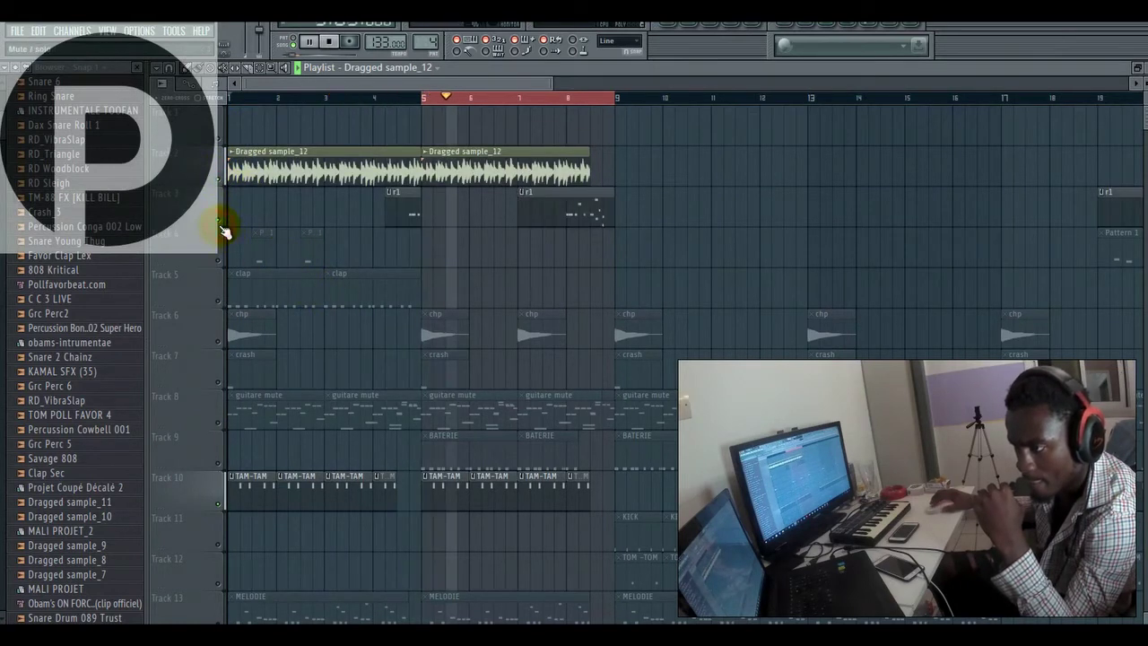
{"action": "left_click", "coordinate": [221, 302]}
{"action": "left_click", "coordinate": [220, 341]}
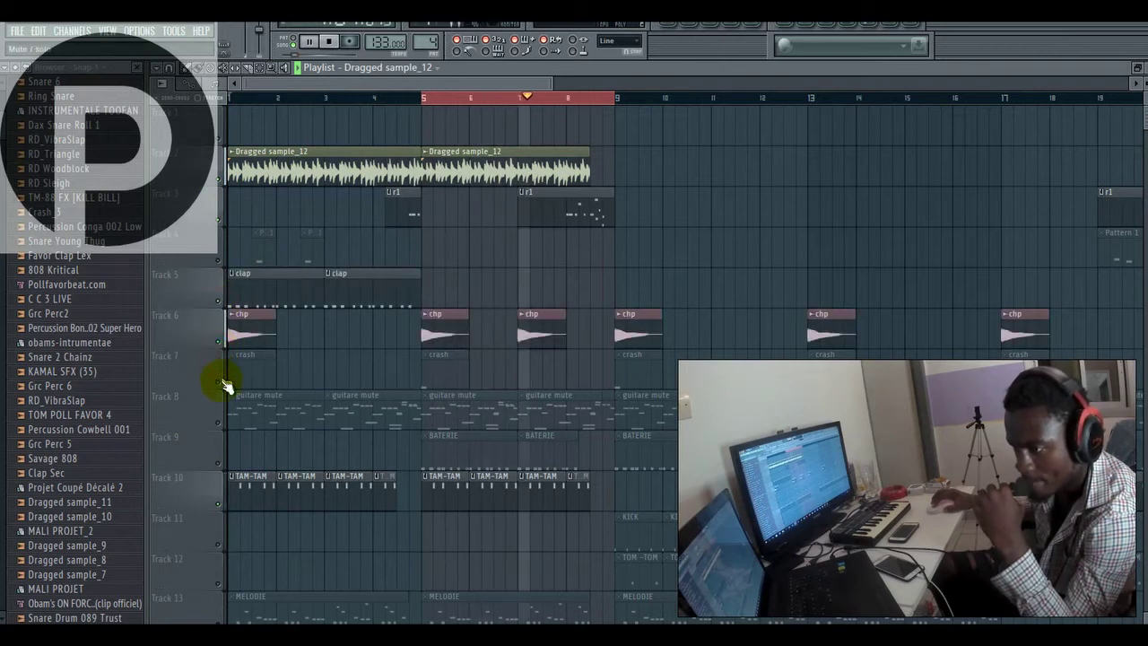
{"action": "left_click", "coordinate": [220, 384]}
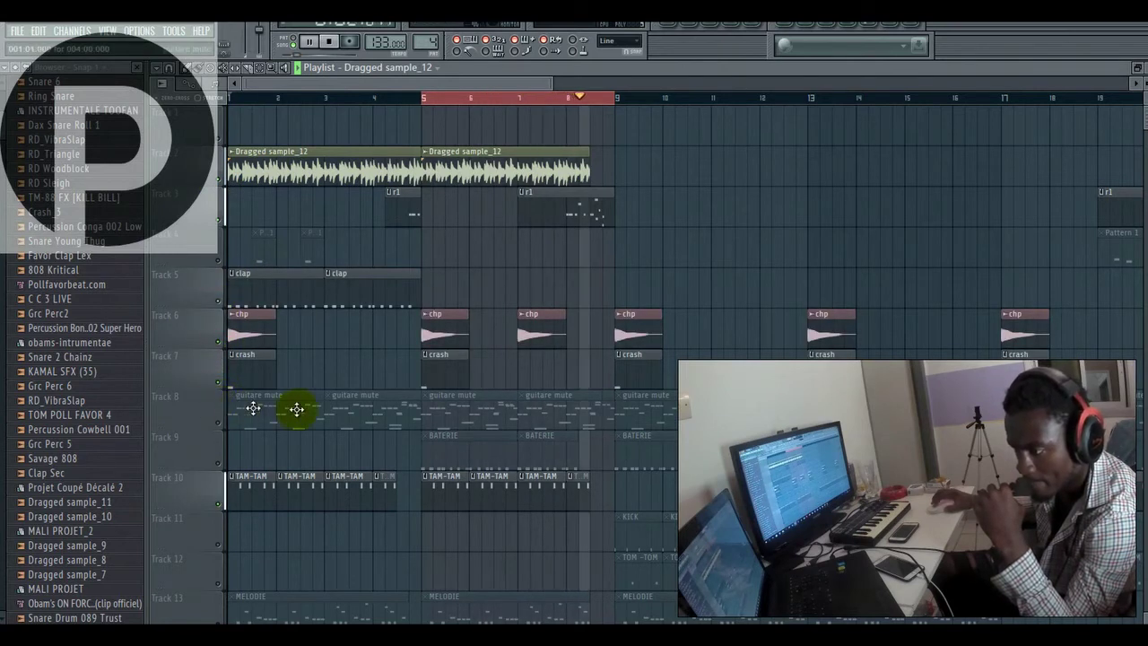
{"action": "left_click", "coordinate": [221, 463]}
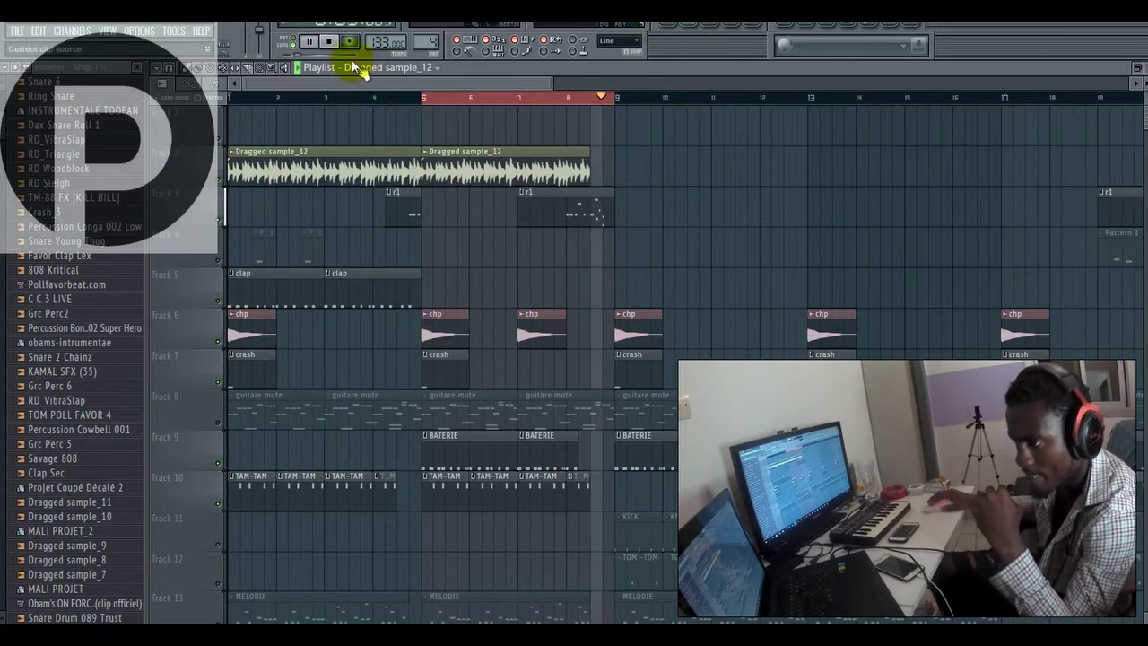
{"action": "left_click", "coordinate": [332, 41]}
Step: Unmute Track 4, add Pattern 1 clips in the second halves of bars 3 and 4, and audition the arrangement
{"action": "scroll", "coordinate": [584, 329], "scroll_direction": "down", "scroll_amount": 1}
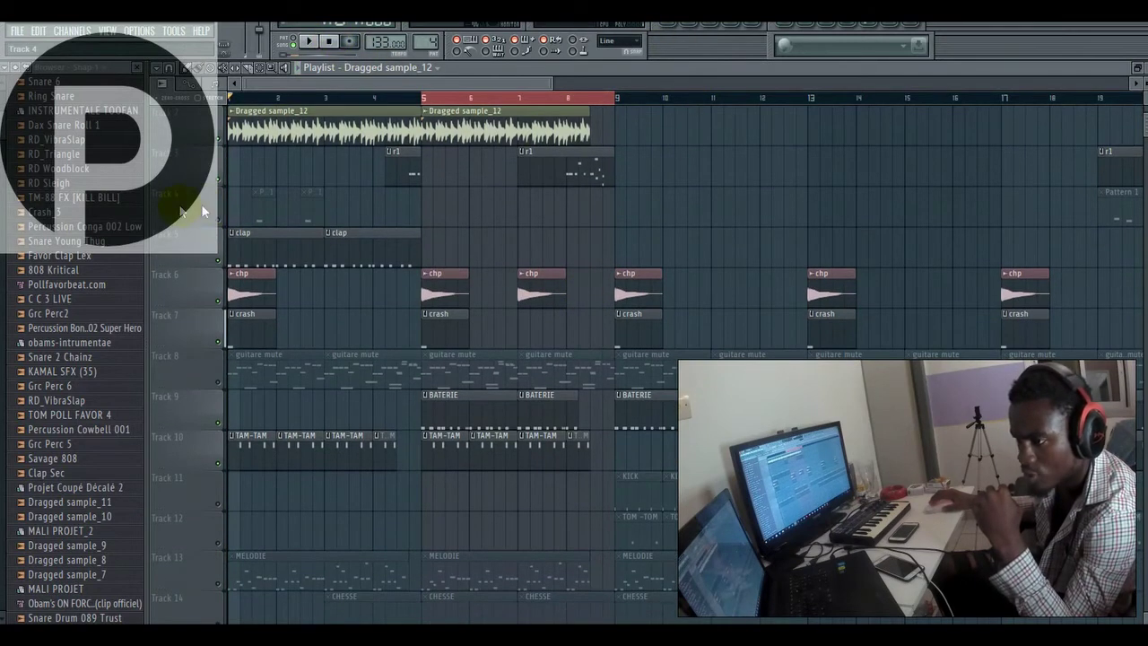
{"action": "left_click", "coordinate": [219, 221]}
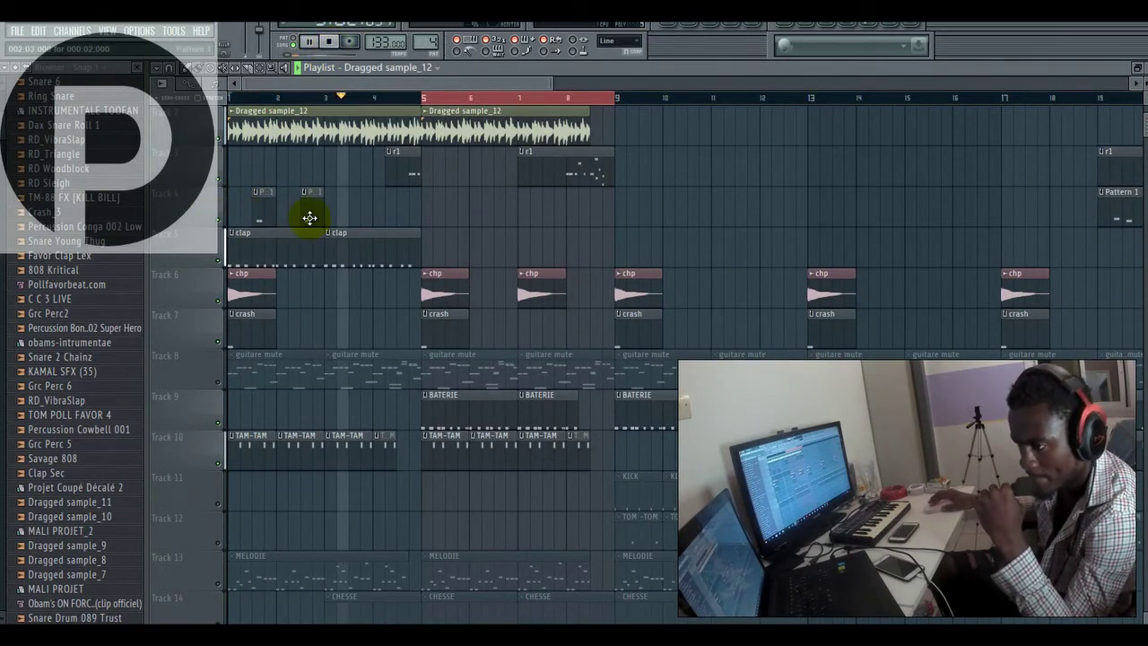
{"action": "left_click", "coordinate": [354, 220]}
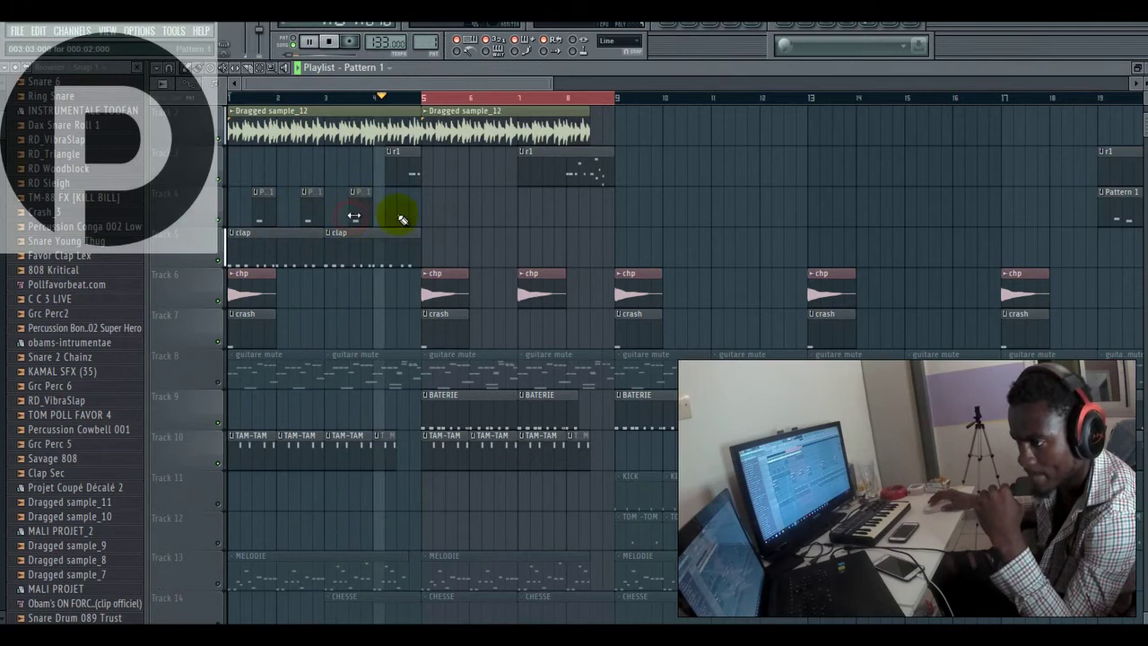
{"action": "left_click", "coordinate": [406, 219]}
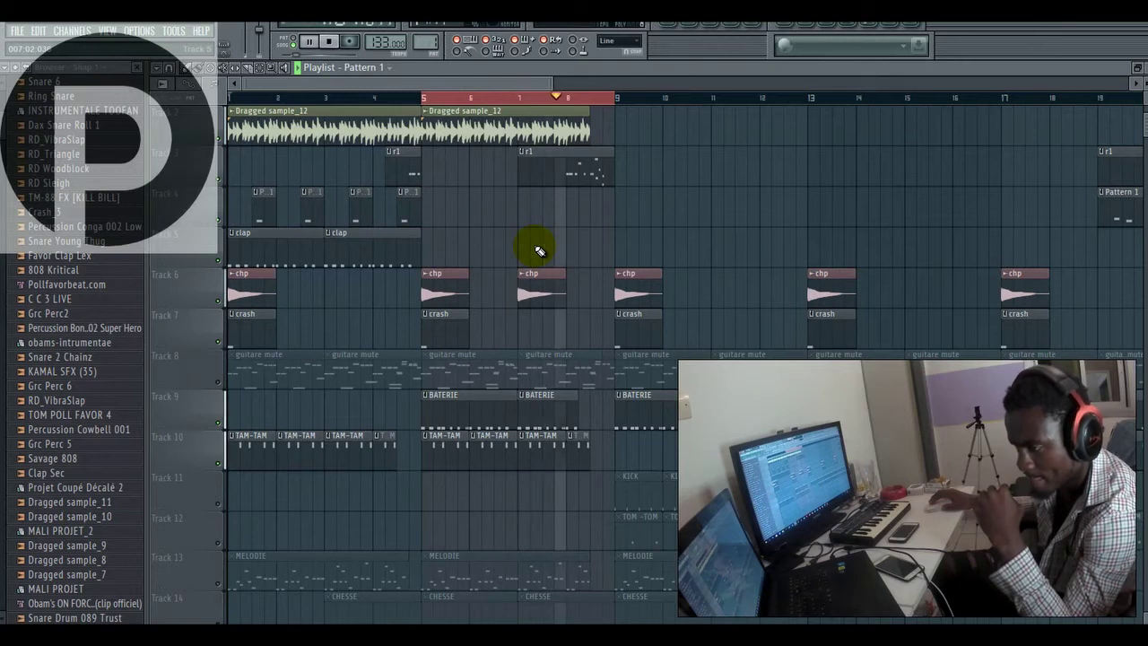
{"action": "left_click", "coordinate": [330, 42]}
Step: Show the MELODIE pattern's channels, check the SampleTank 3 instrument and open that channel's notes in the piano roll
{"action": "scroll", "coordinate": [547, 360], "scroll_direction": "down", "scroll_amount": 3}
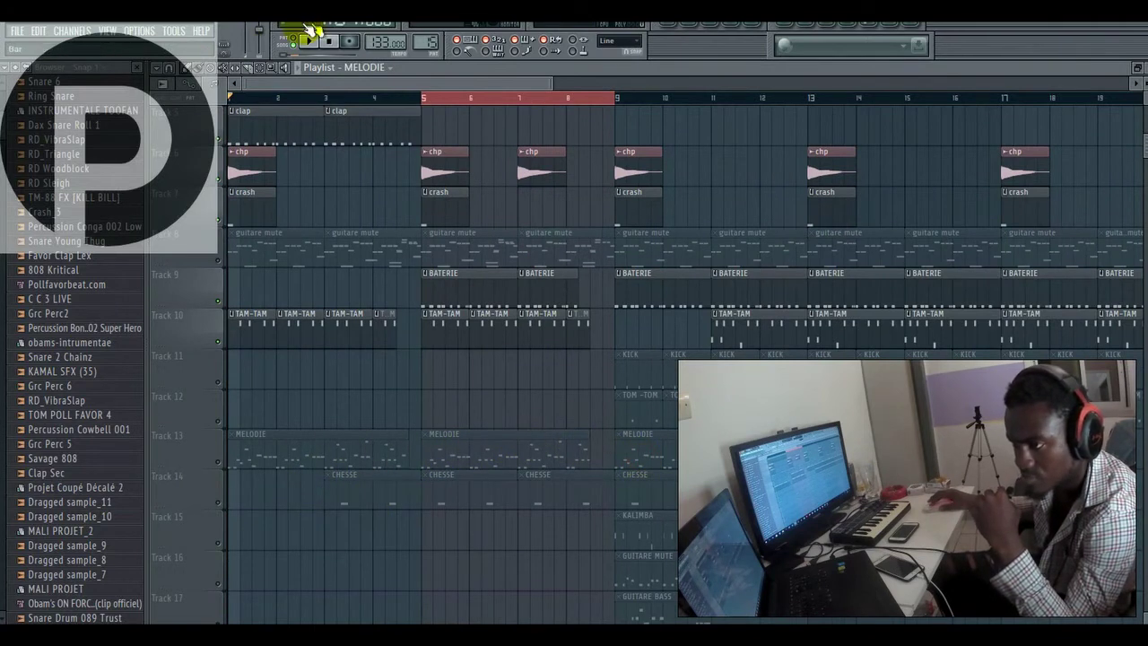
{"action": "left_click", "coordinate": [704, 22]}
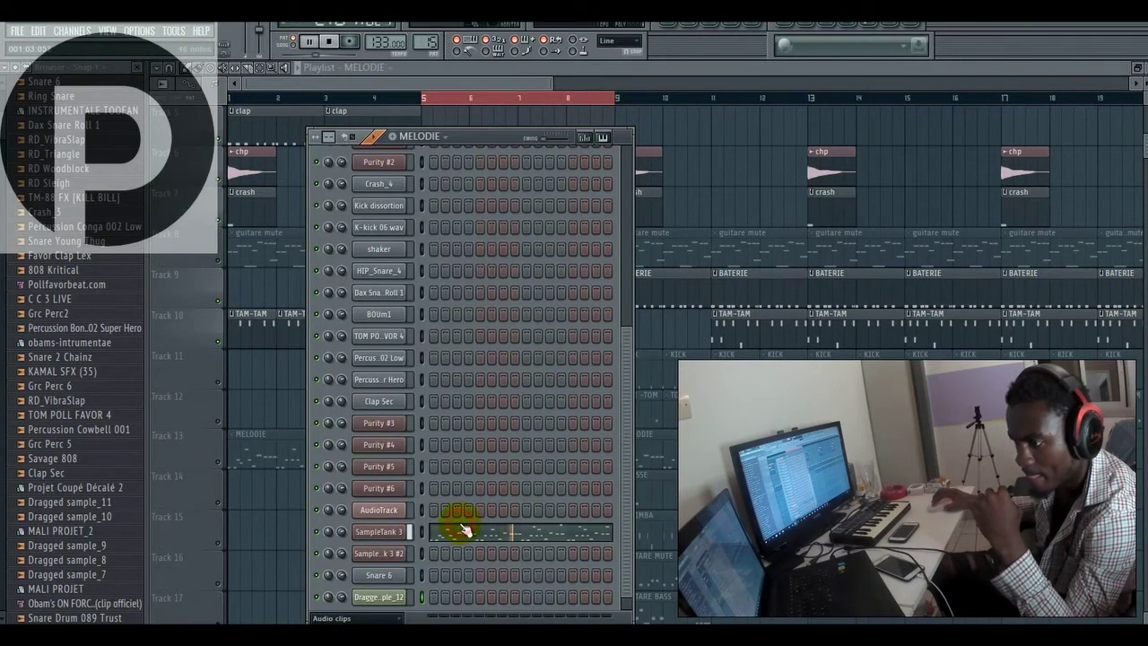
{"action": "left_click", "coordinate": [379, 531]}
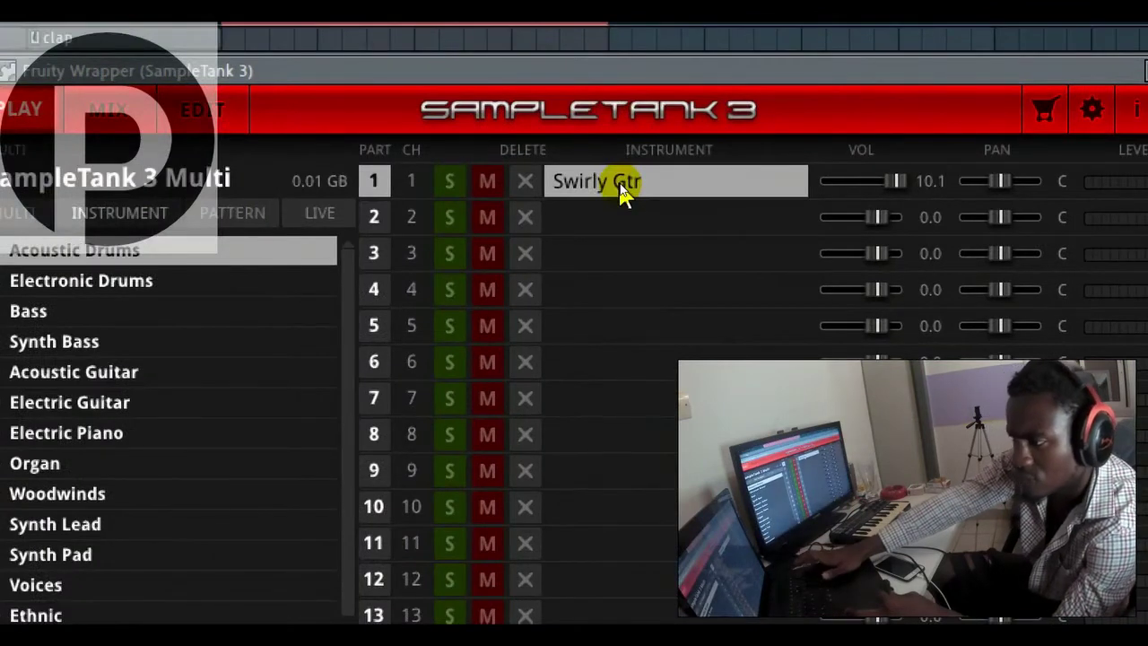
{"action": "left_click", "coordinate": [549, 489]}
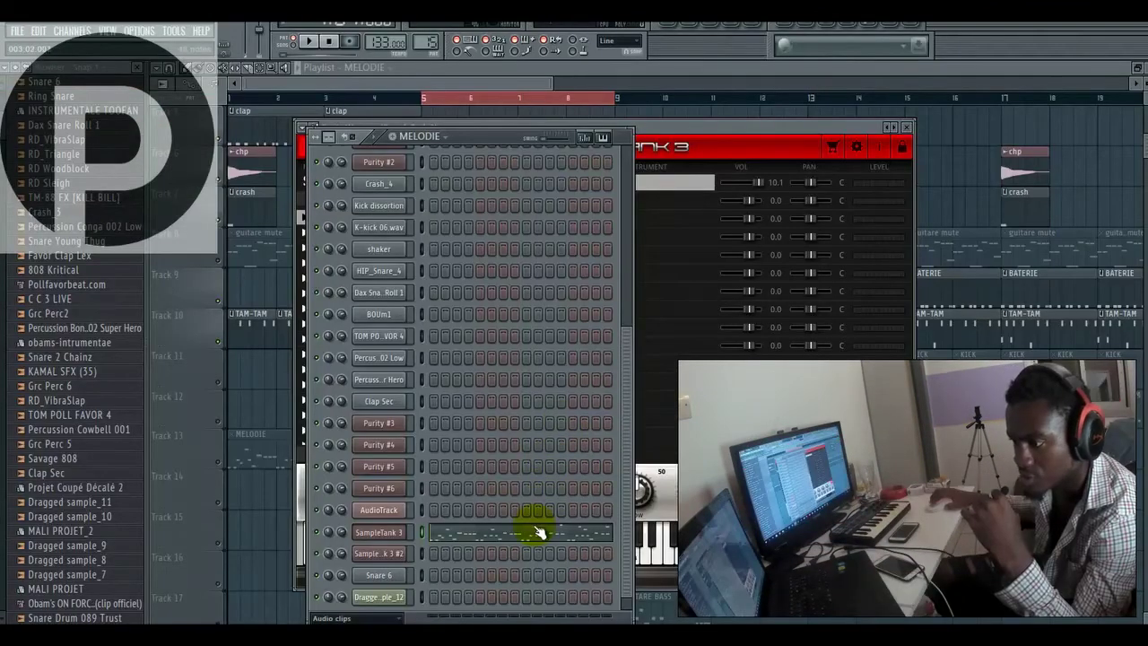
{"action": "left_click", "coordinate": [538, 532]}
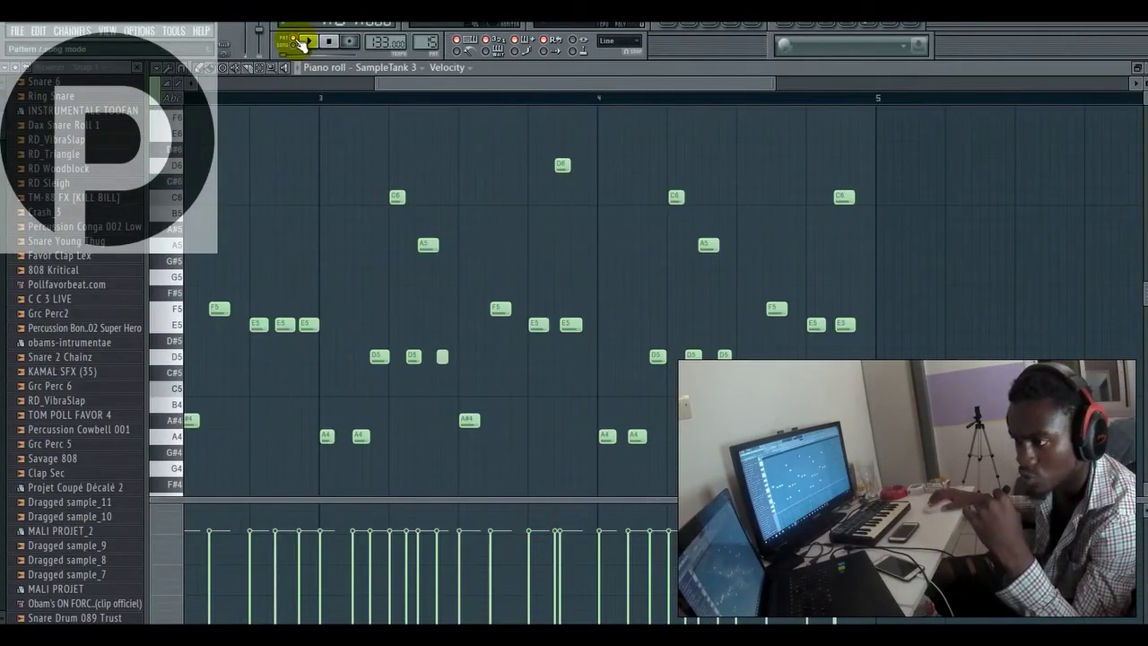
Step: Audition the melody from its start and nudge the second A4 note in bar 1 slightly earlier
{"action": "key", "text": "space"}
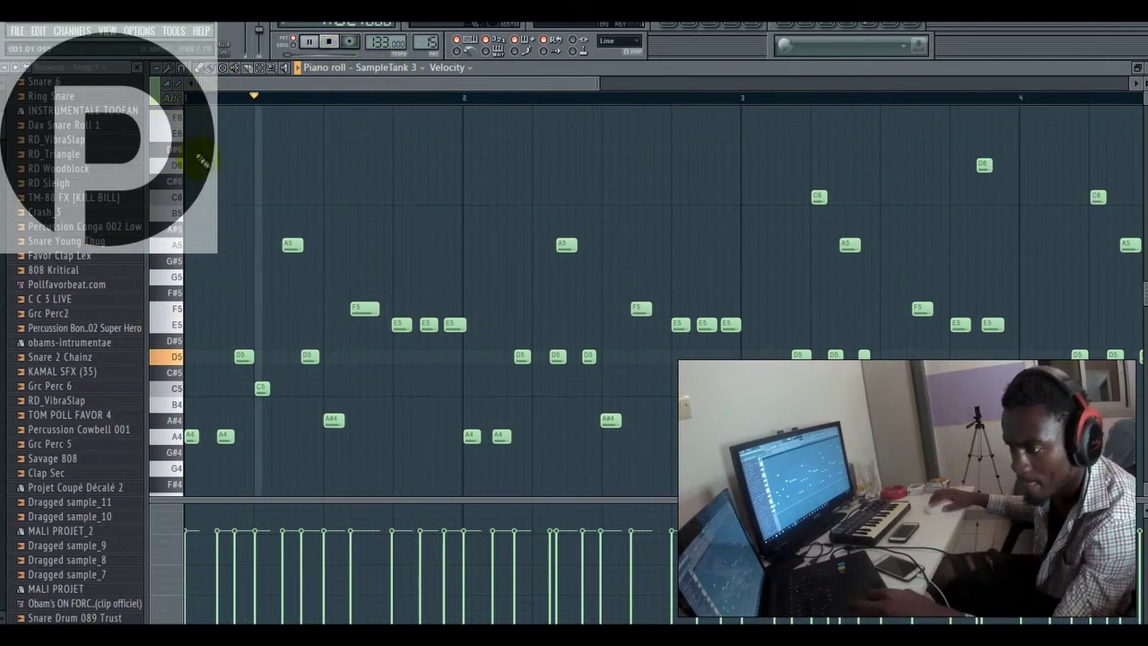
{"action": "key", "text": "space"}
{"action": "key", "text": "space"}
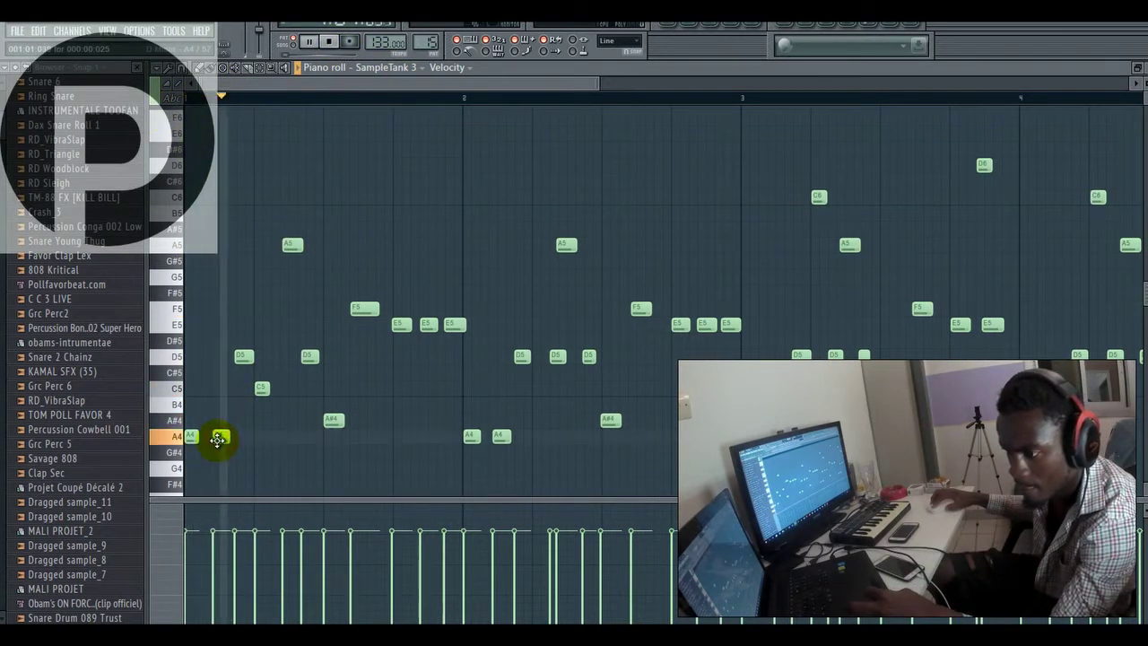
{"action": "key", "text": "space"}
{"action": "key", "text": "space"}
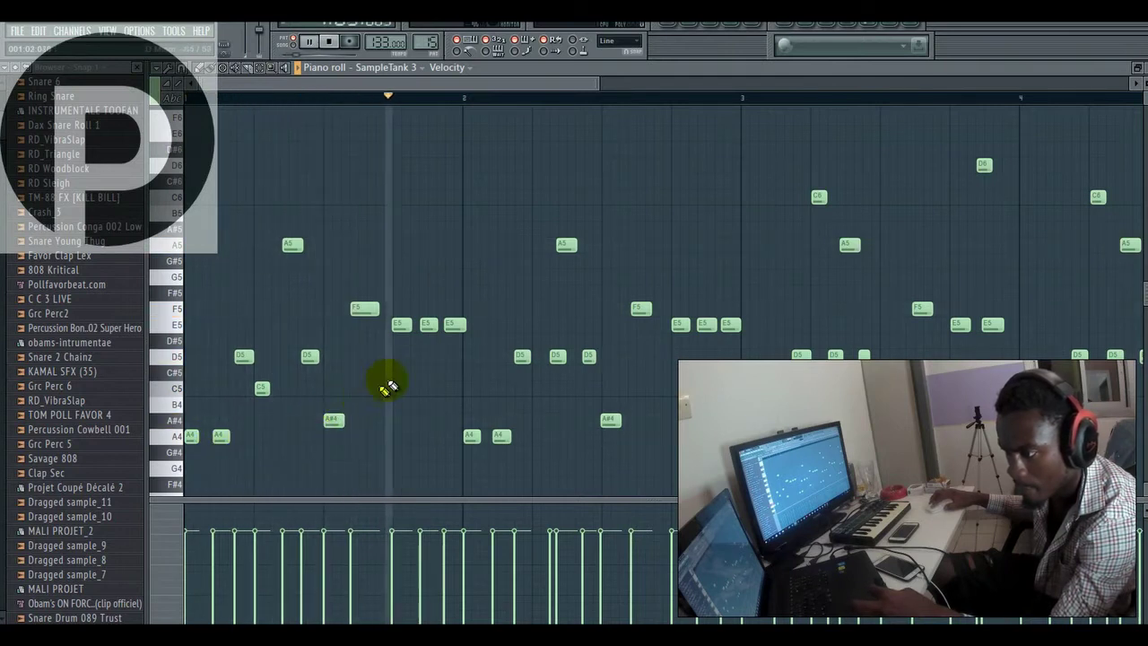
Step: Nudge bar 1's A5 and bar 2's F5 slightly earlier and bar 2's A5 slightly later, auditioning the melody
{"action": "key", "text": "space"}
{"action": "key", "text": "space"}
{"action": "key", "text": "space"}
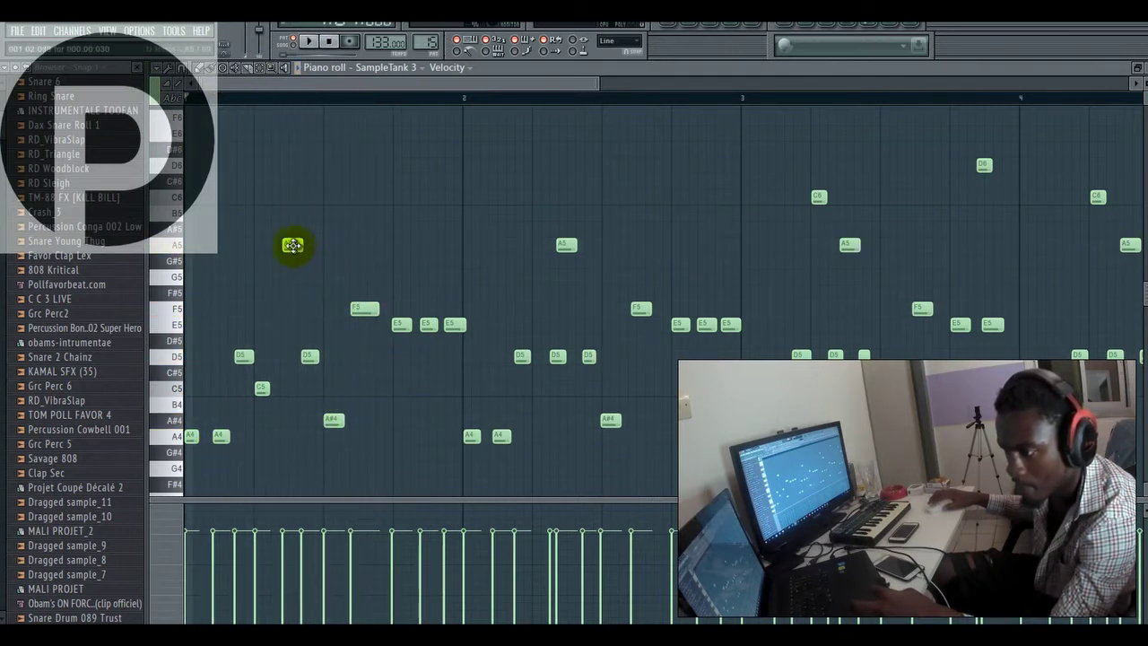
{"action": "key", "text": "space"}
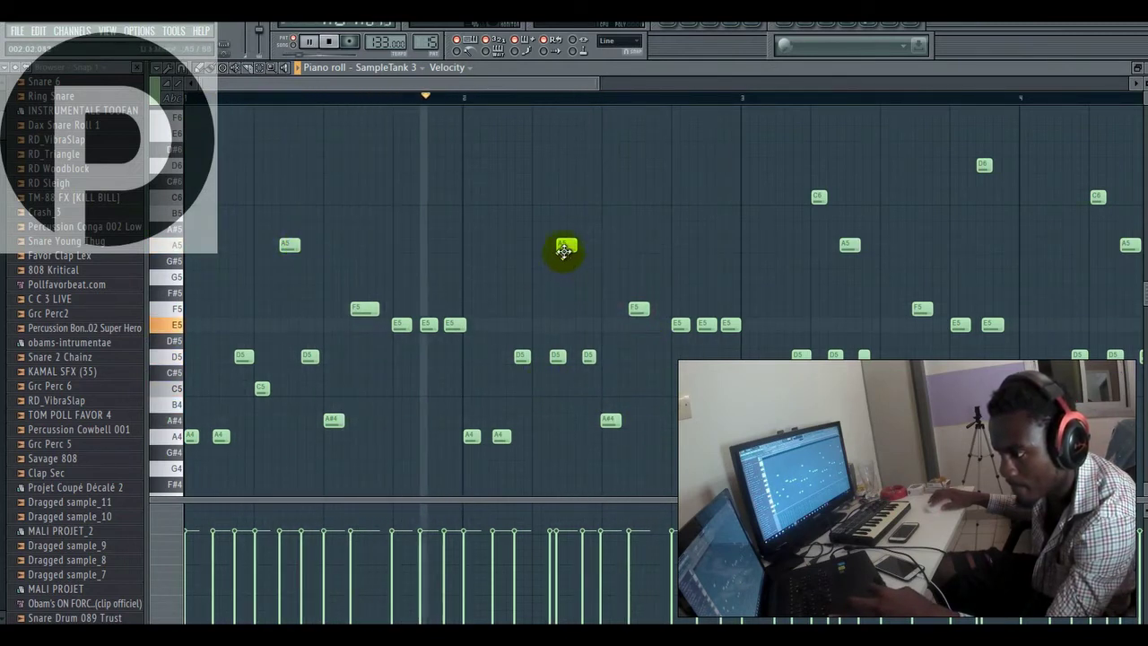
{"action": "key", "text": "space"}
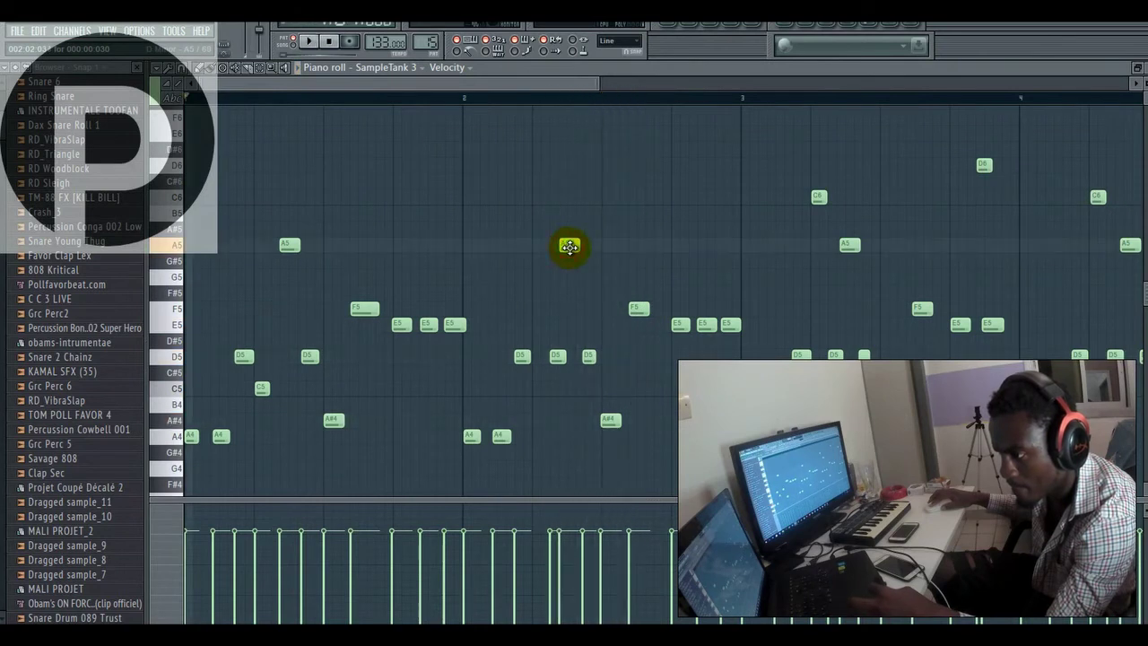
{"action": "key", "text": "space"}
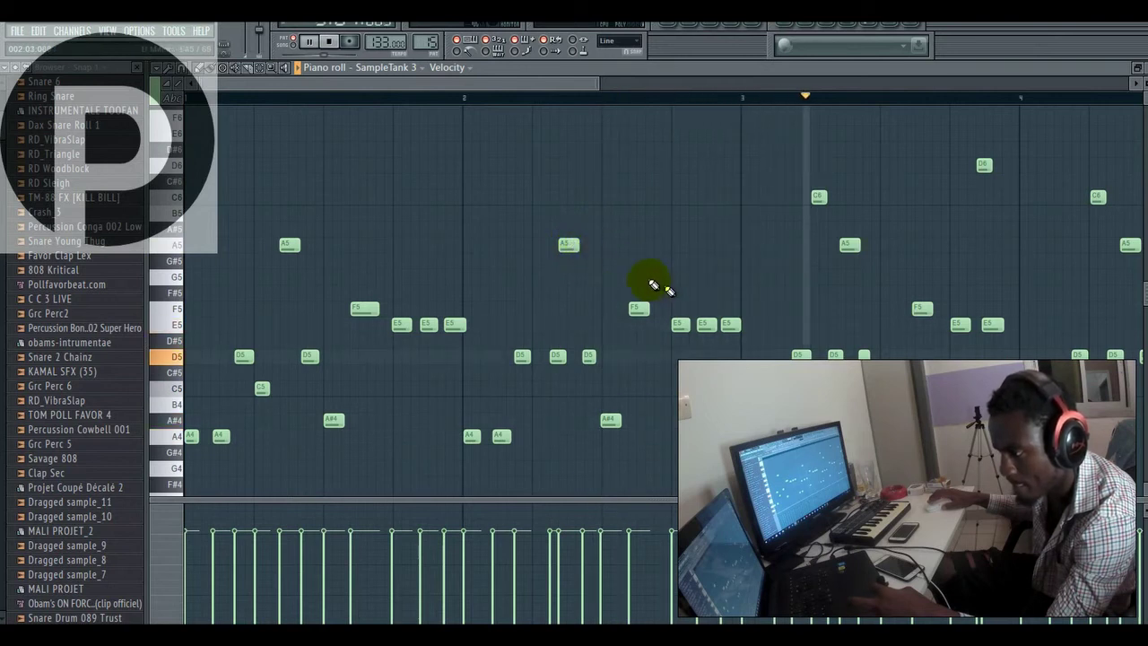
Step: Lengthen the F5 notes in bars 2 and 3, start bar 3's slightly earlier, and audition the melody
{"action": "left_click", "coordinate": [547, 98]}
{"action": "left_click", "coordinate": [639, 309]}
{"action": "key", "text": "space"}
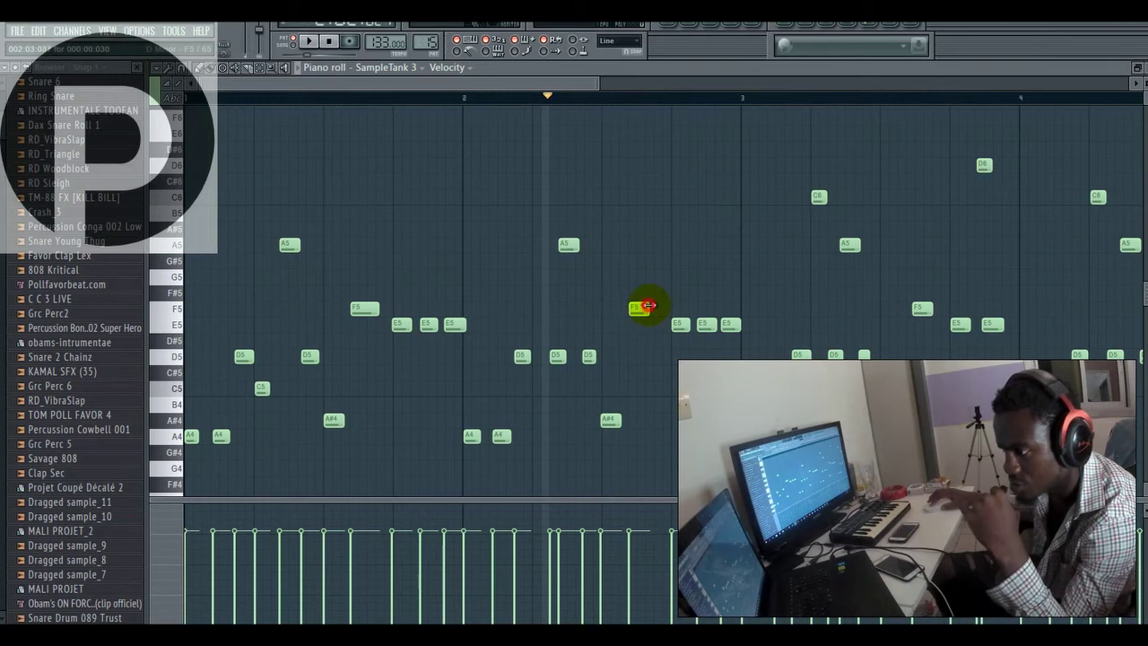
{"action": "key", "text": "space"}
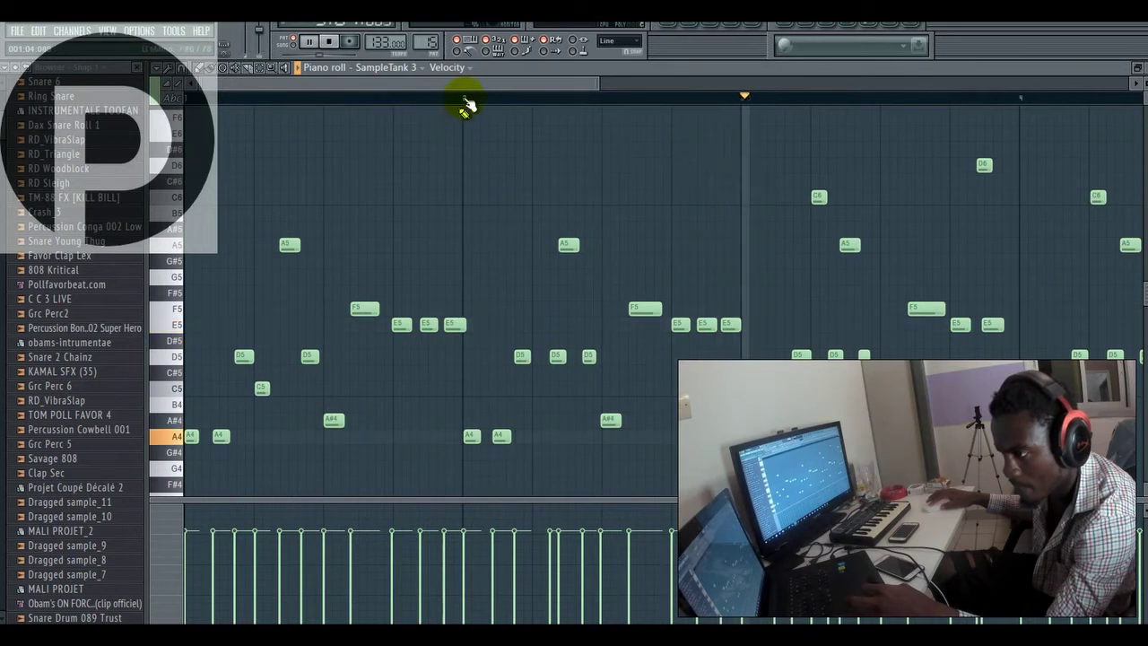
Step: Audition the melody from bar 3 and slightly lengthen bar 3's A5 note and bar 4's F5 note
{"action": "key", "text": "space"}
{"action": "left_click_drag", "start_coordinate": [467, 86], "coordinate": [744, 266]}
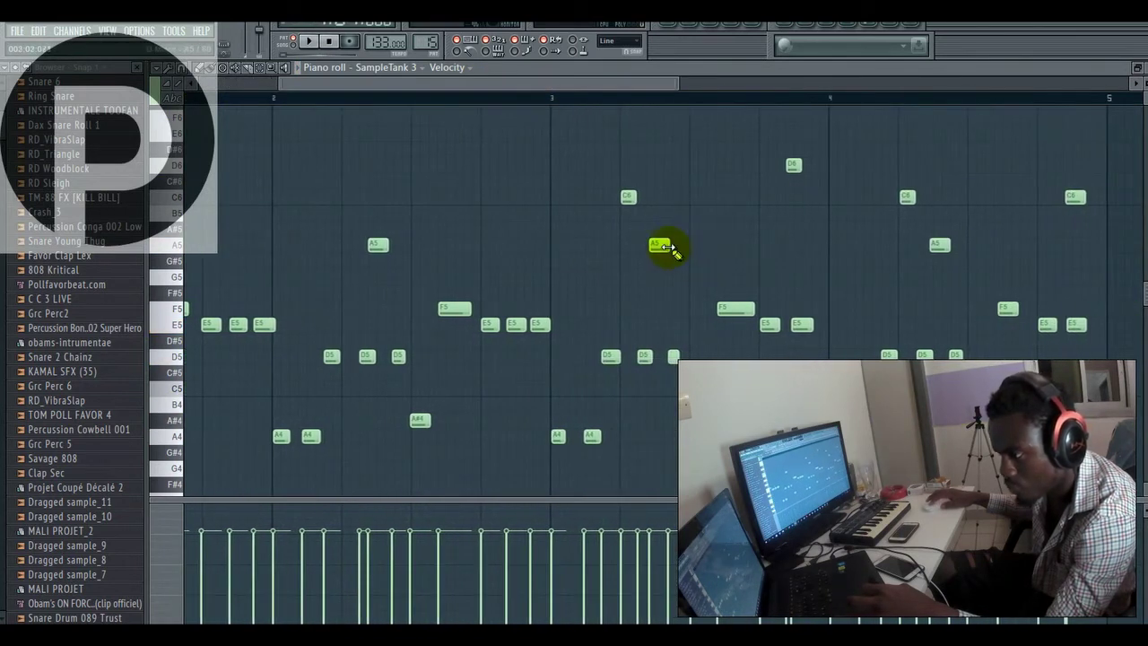
{"action": "left_click", "coordinate": [550, 100]}
{"action": "key", "text": "space"}
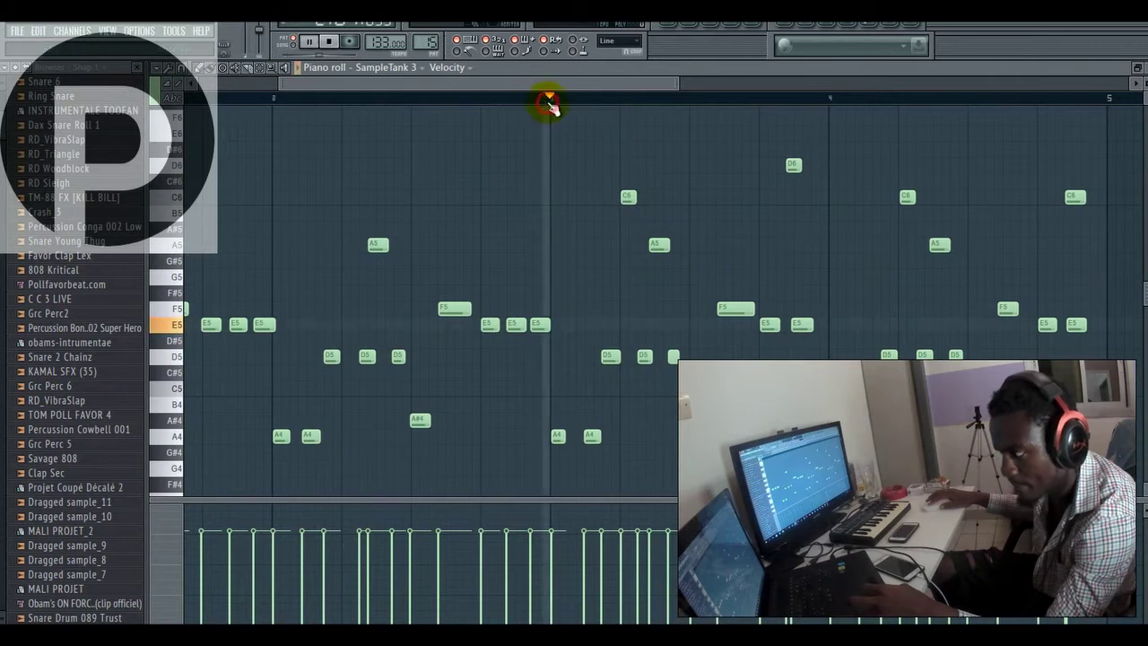
{"action": "key", "text": "space"}
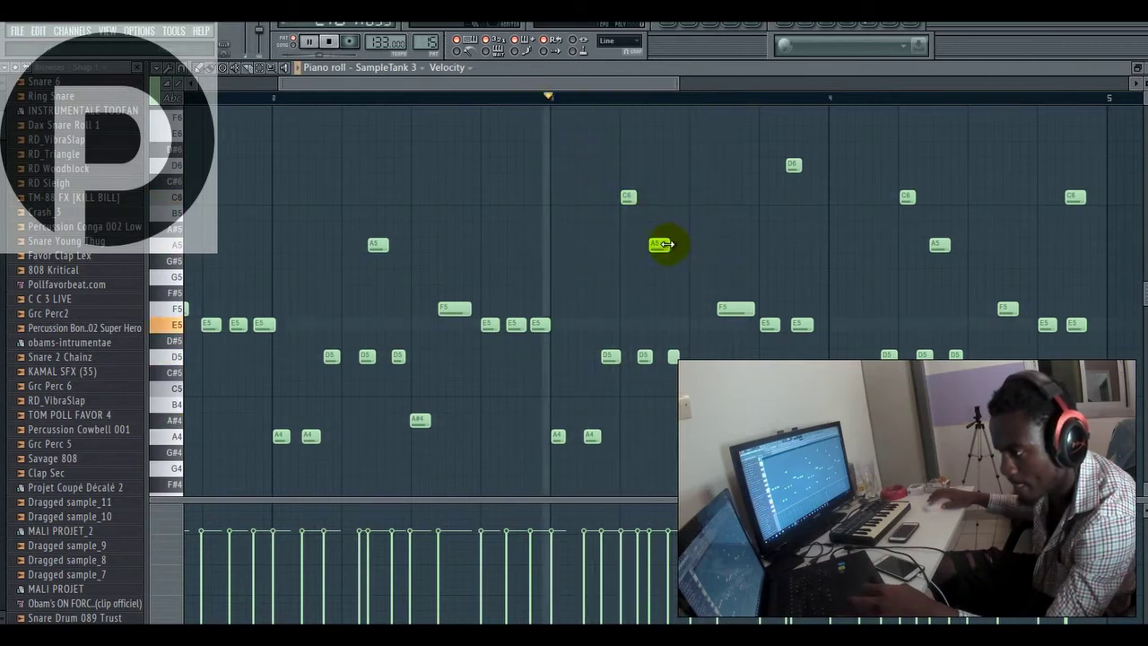
{"action": "key", "text": "space"}
{"action": "key", "text": "space"}
{"action": "key", "text": "space"}
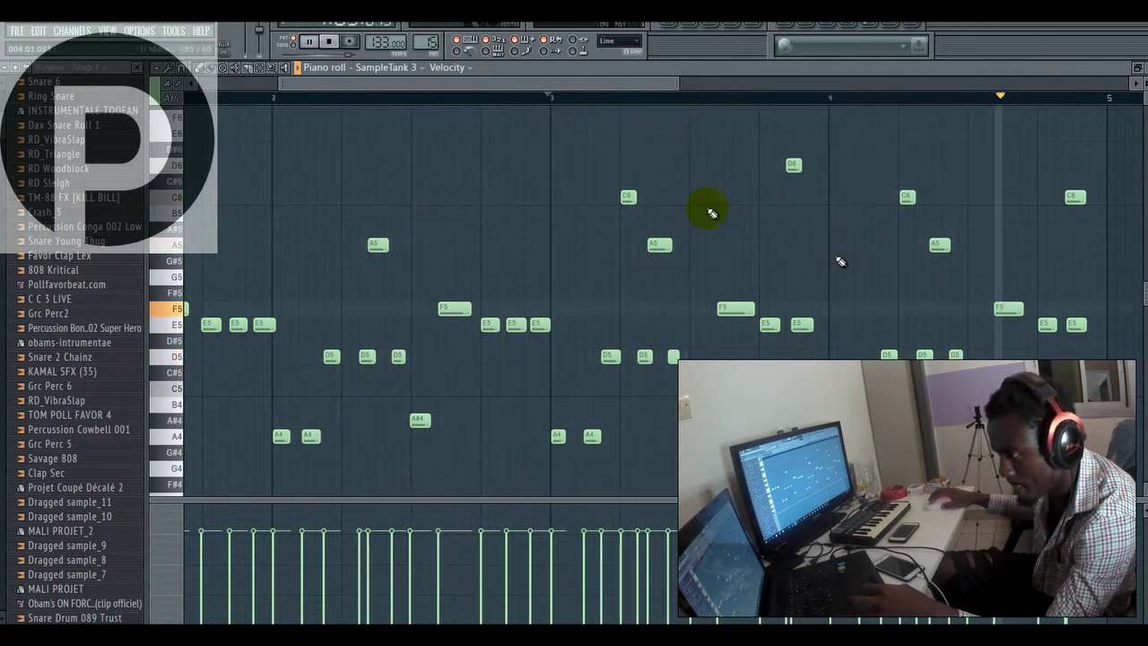
{"action": "left_click", "coordinate": [537, 86]}
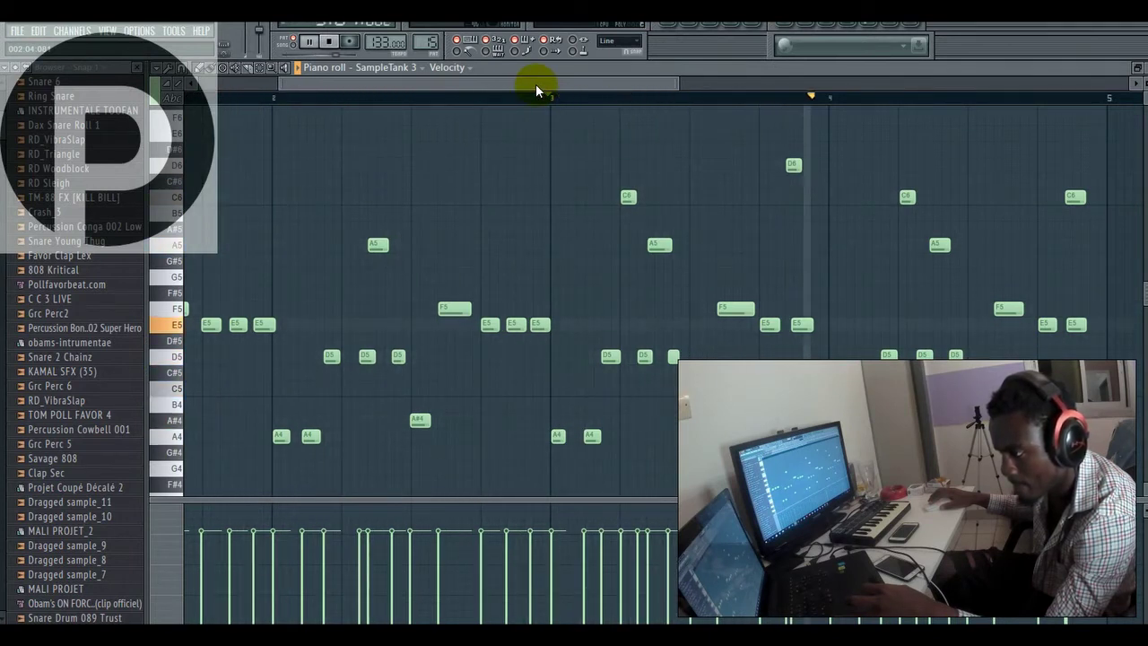
{"action": "key", "text": "space"}
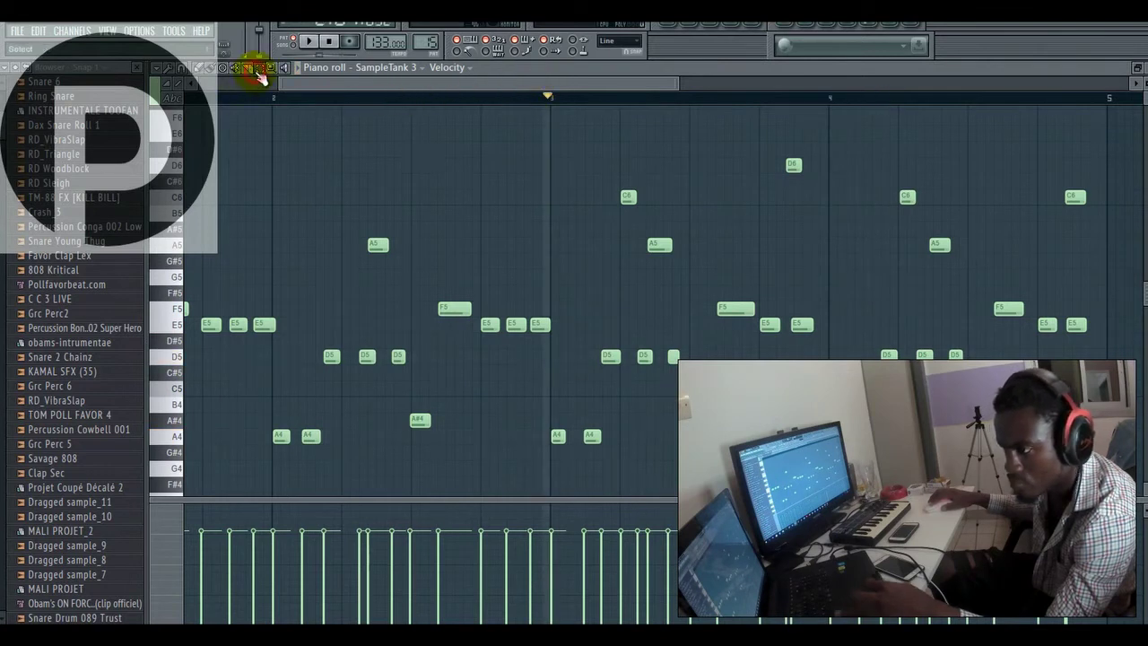
Step: Delete bar 3's lower melody notes from A4 up to F5, keeping the C6, A5 and D6 notes
{"action": "left_click", "coordinate": [257, 72]}
{"action": "left_click_drag", "start_coordinate": [443, 82], "coordinate": [423, 86]}
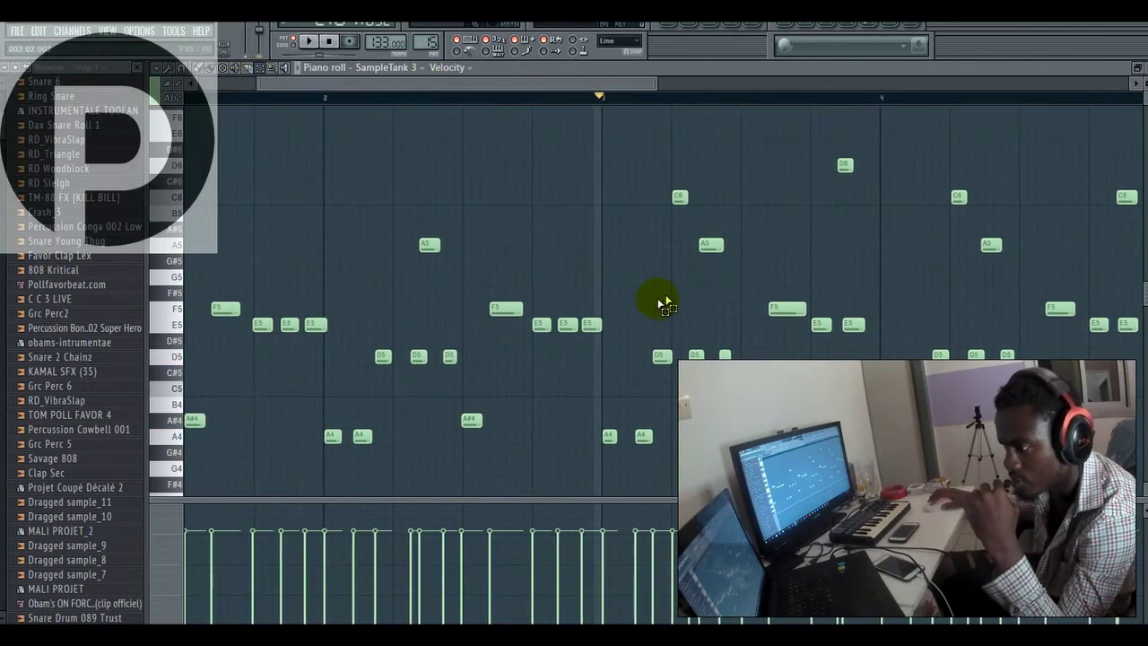
{"action": "left_click_drag", "start_coordinate": [627, 304], "coordinate": [843, 453]}
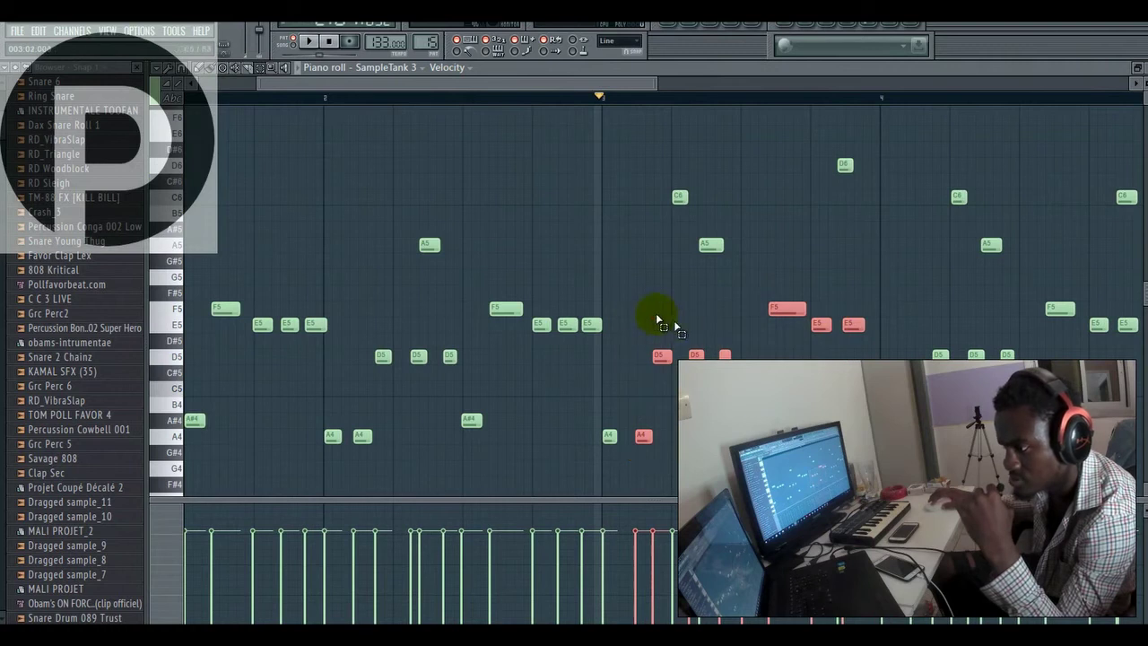
{"action": "left_click_drag", "start_coordinate": [617, 304], "coordinate": [781, 371]}
{"action": "left_click", "coordinate": [215, 257]}
{"action": "scroll", "coordinate": [215, 258], "scroll_direction": "up", "scroll_amount": 2}
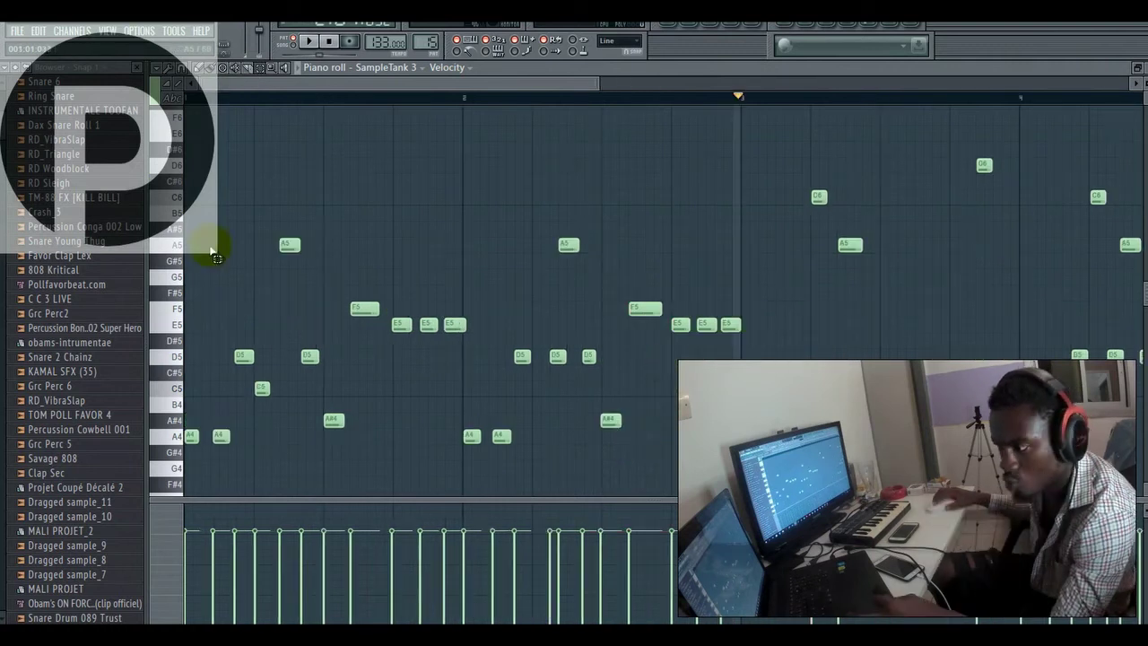
Step: Duplicate bar 1's melody notes into bar 3 and nudge the copy slightly later while auditioning it
{"action": "left_click_drag", "start_coordinate": [209, 244], "coordinate": [457, 487]}
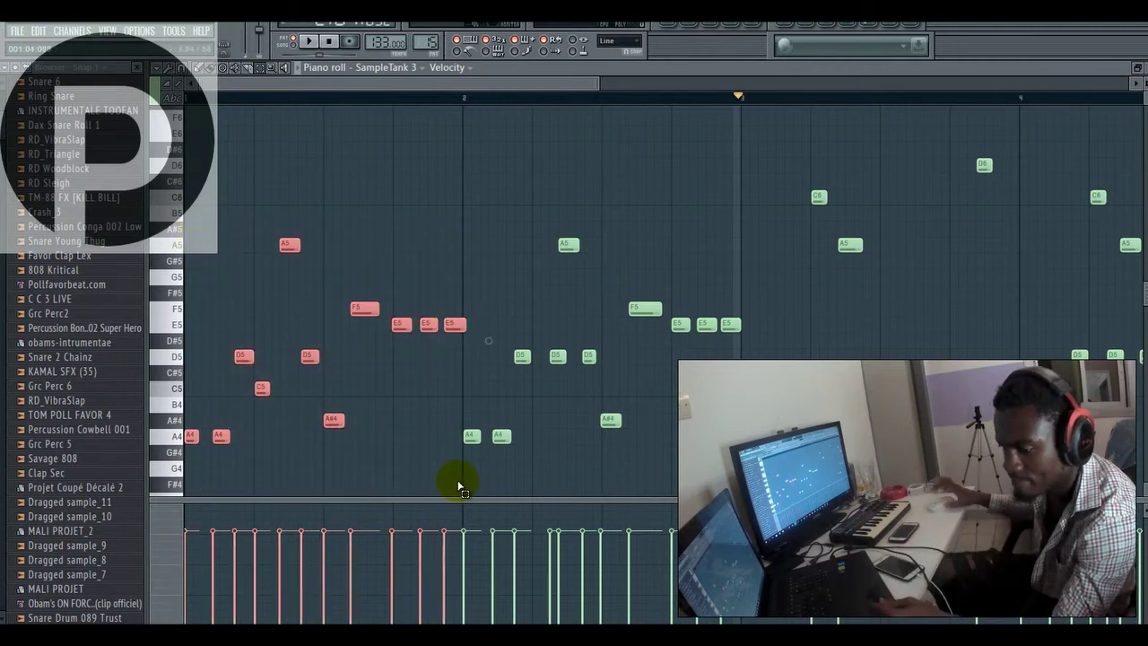
{"action": "key", "text": "ctrl+b"}
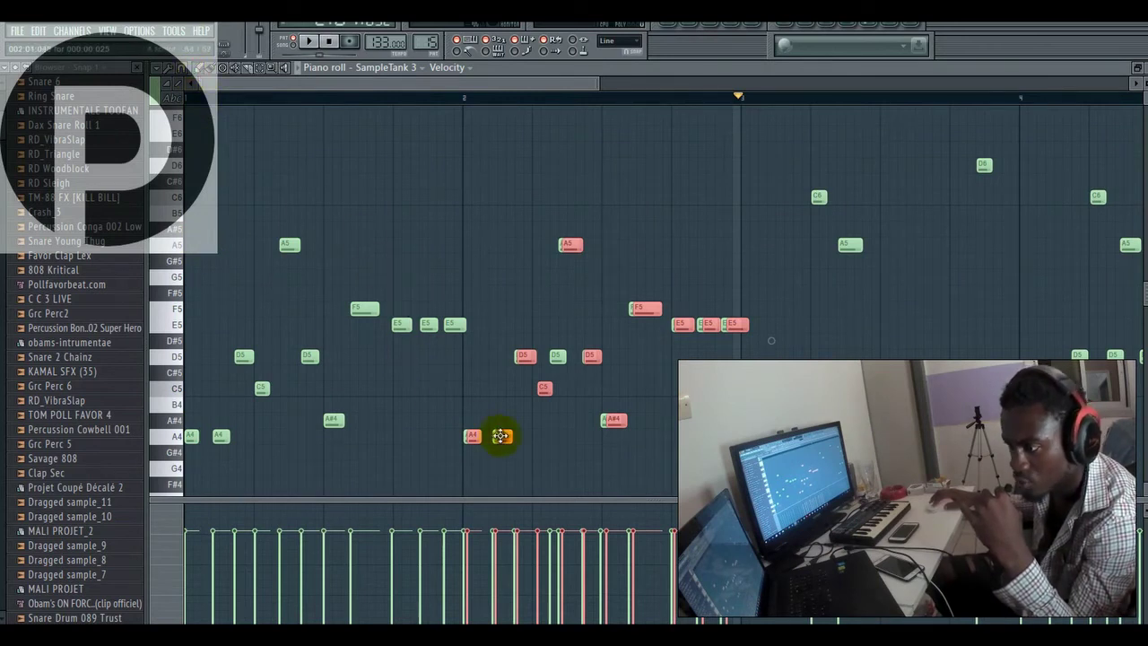
{"action": "key", "text": "ctrl+b"}
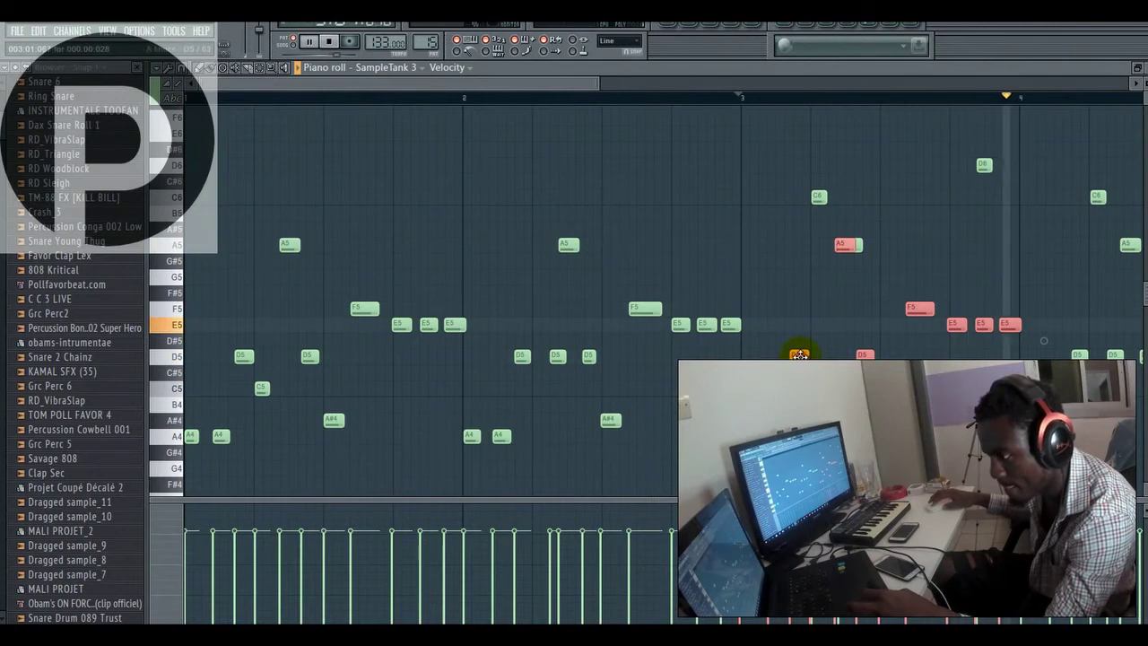
{"action": "left_click_drag", "start_coordinate": [798, 354], "coordinate": [805, 355]}
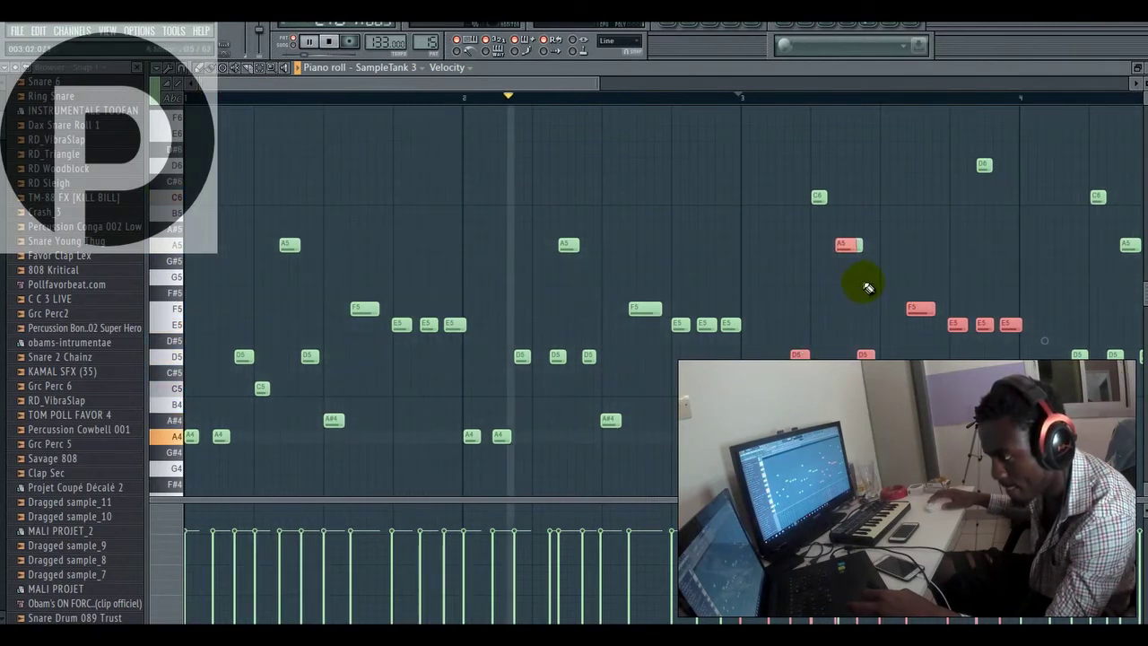
{"action": "left_click", "coordinate": [850, 247]}
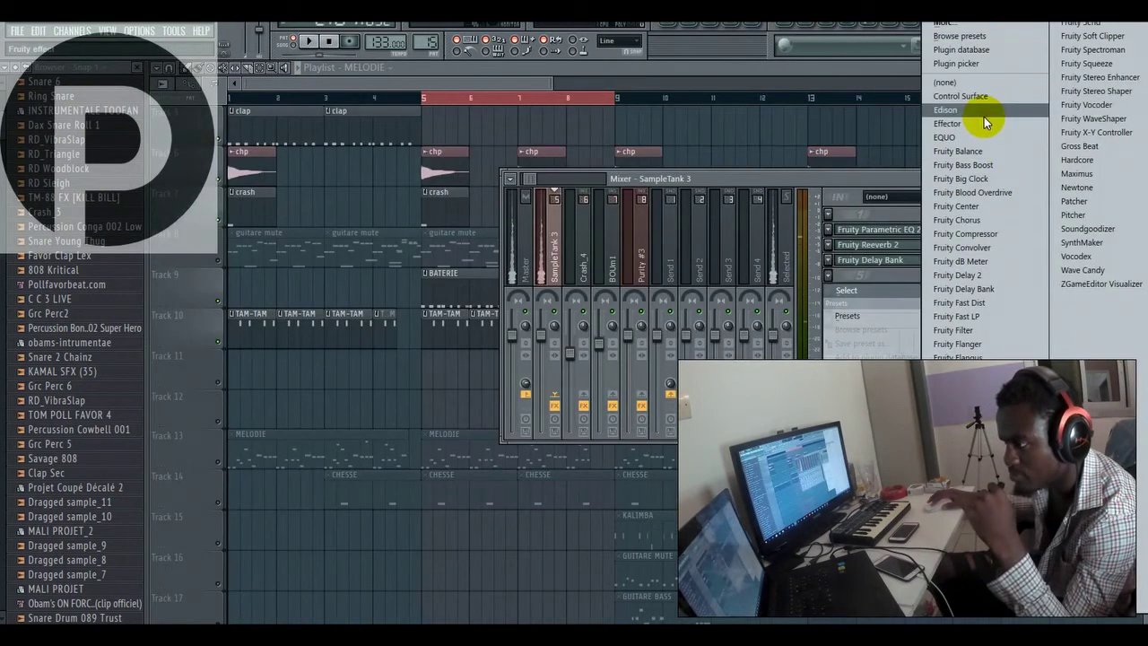
Step: Record the melody with Edison on the SampleTank 3 mixer track and place the recorded clip on Track 16 at bar 9
{"action": "left_click", "coordinate": [984, 117]}
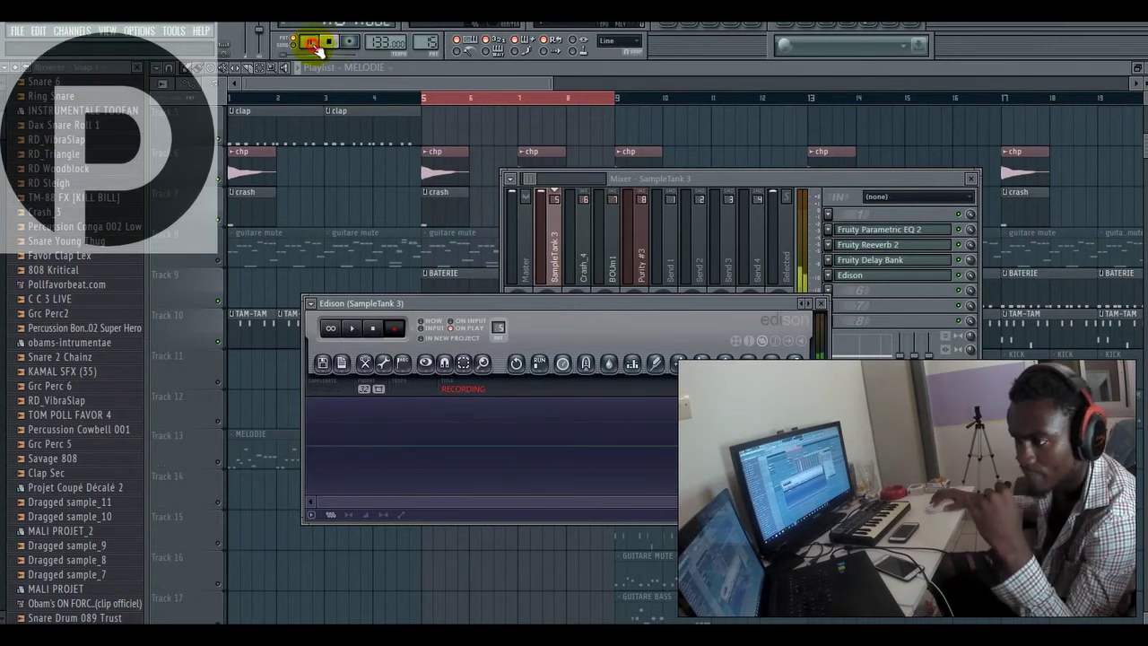
{"action": "left_click", "coordinate": [312, 43]}
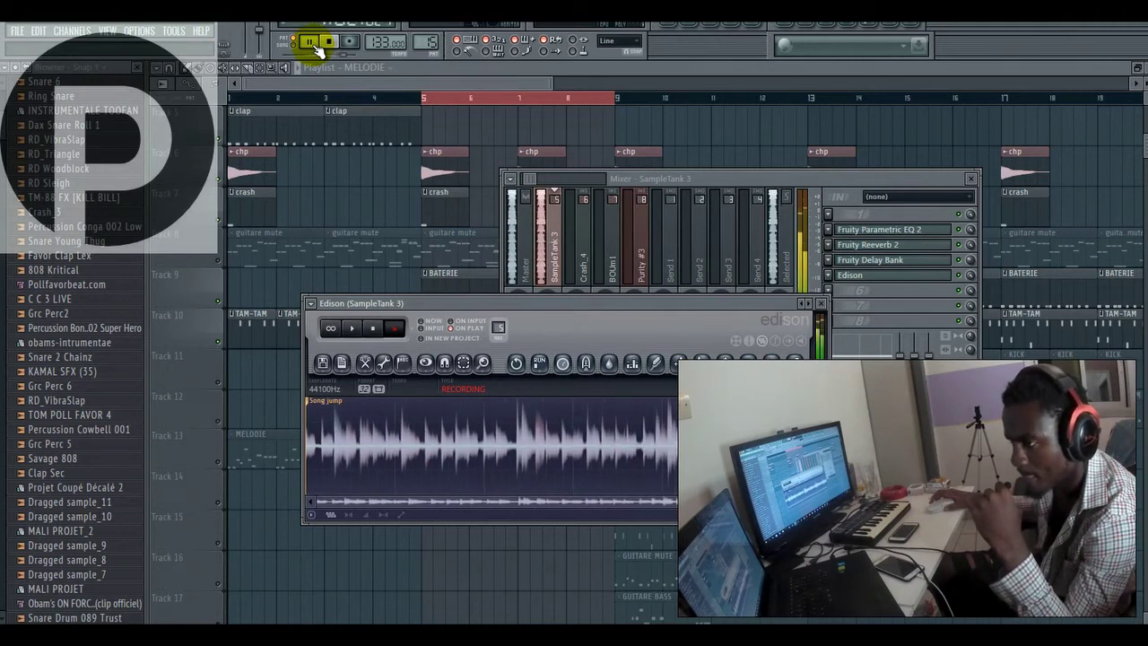
{"action": "left_click", "coordinate": [308, 43]}
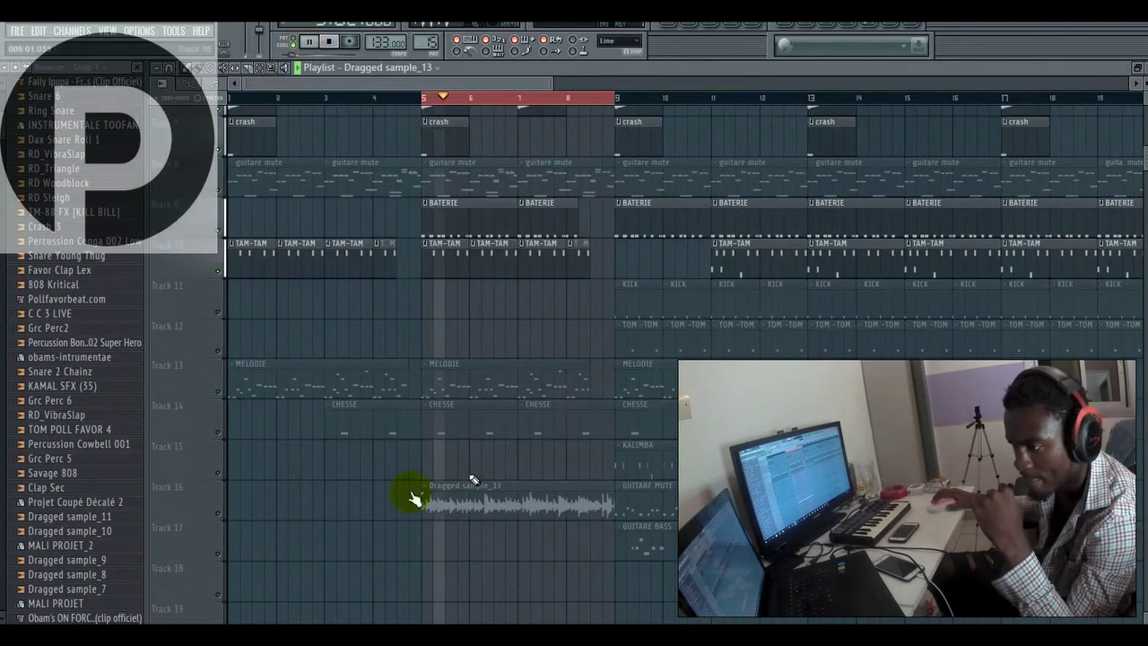
{"action": "left_click_drag", "start_coordinate": [574, 496], "coordinate": [768, 496]}
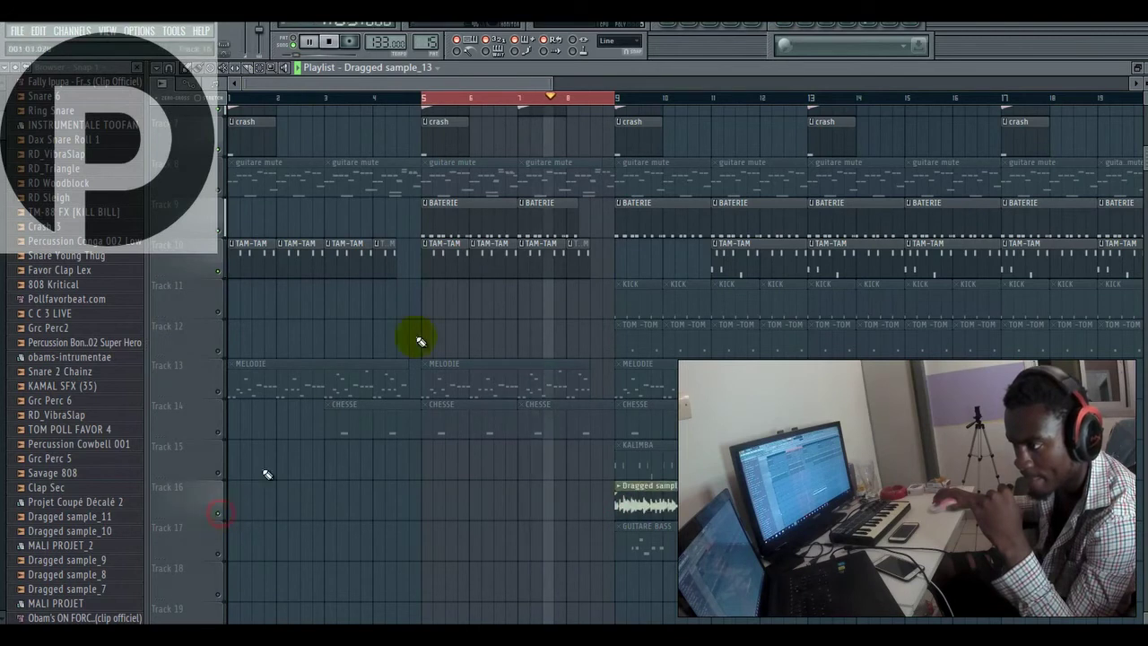
Step: Place a full four-bar copy of the Dragged sample_12 clip on Track 2 at bar 9
{"action": "scroll", "coordinate": [487, 367], "scroll_direction": "up", "scroll_amount": 5}
{"action": "left_click", "coordinate": [547, 148]}
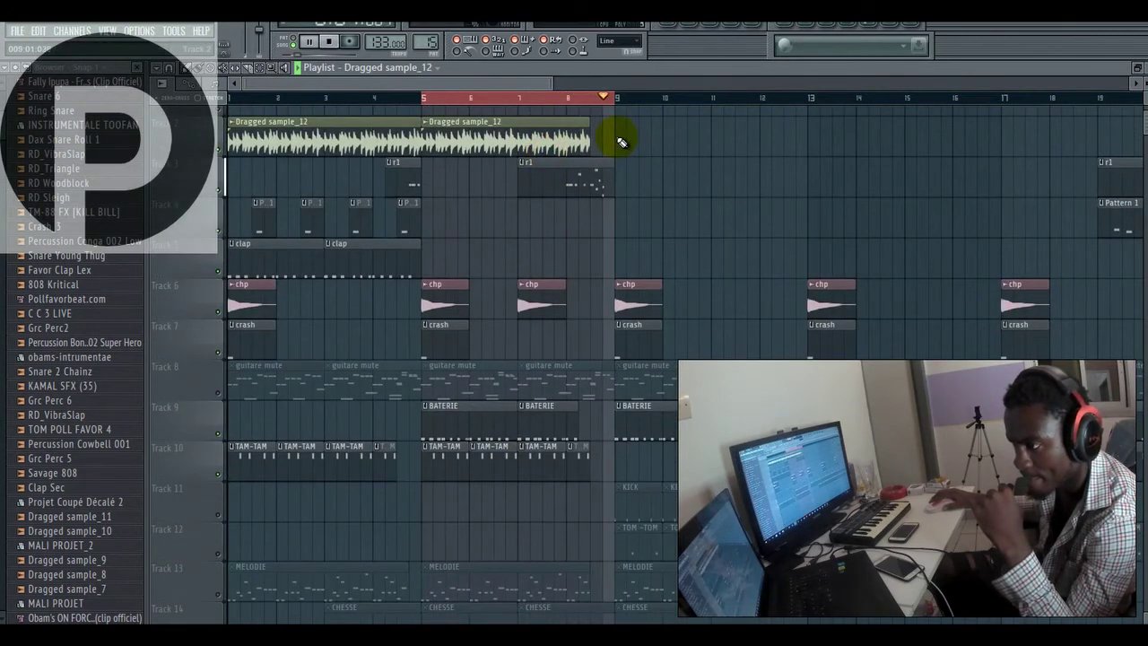
{"action": "left_click", "coordinate": [619, 139]}
{"action": "right_click", "coordinate": [631, 141]}
{"action": "left_click", "coordinate": [407, 144]}
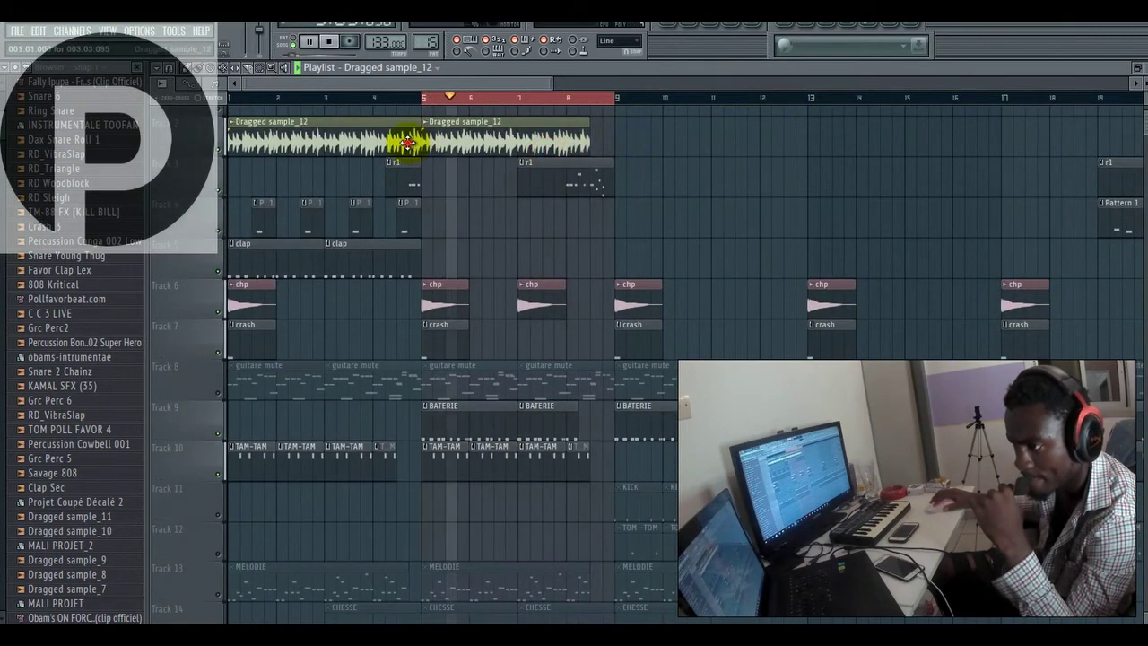
{"action": "left_click", "coordinate": [618, 143]}
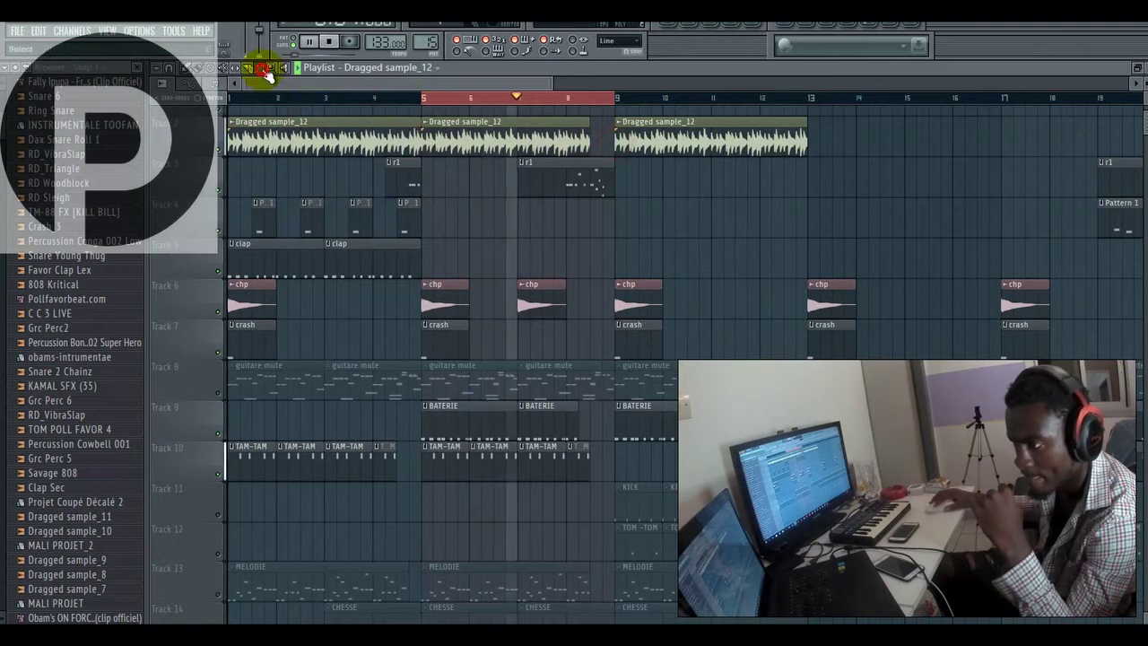
Step: Set the playlist's playback range from bar 9 to bar 13 and clear the clip selection
{"action": "left_click", "coordinate": [597, 95]}
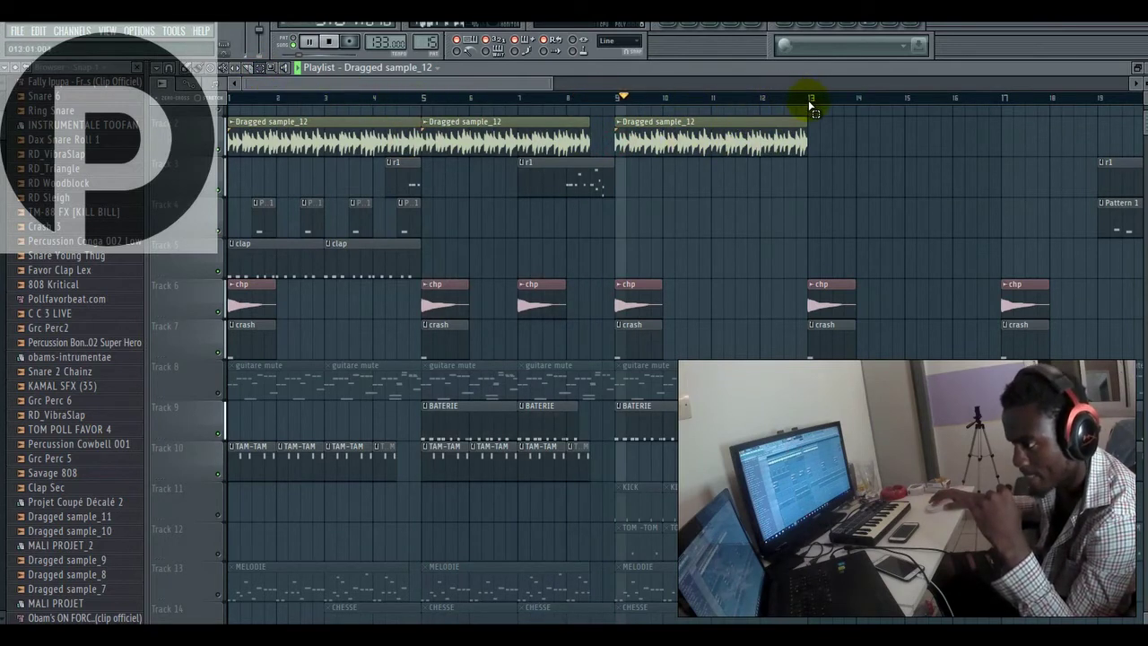
{"action": "left_click_drag", "start_coordinate": [809, 102], "coordinate": [617, 107]}
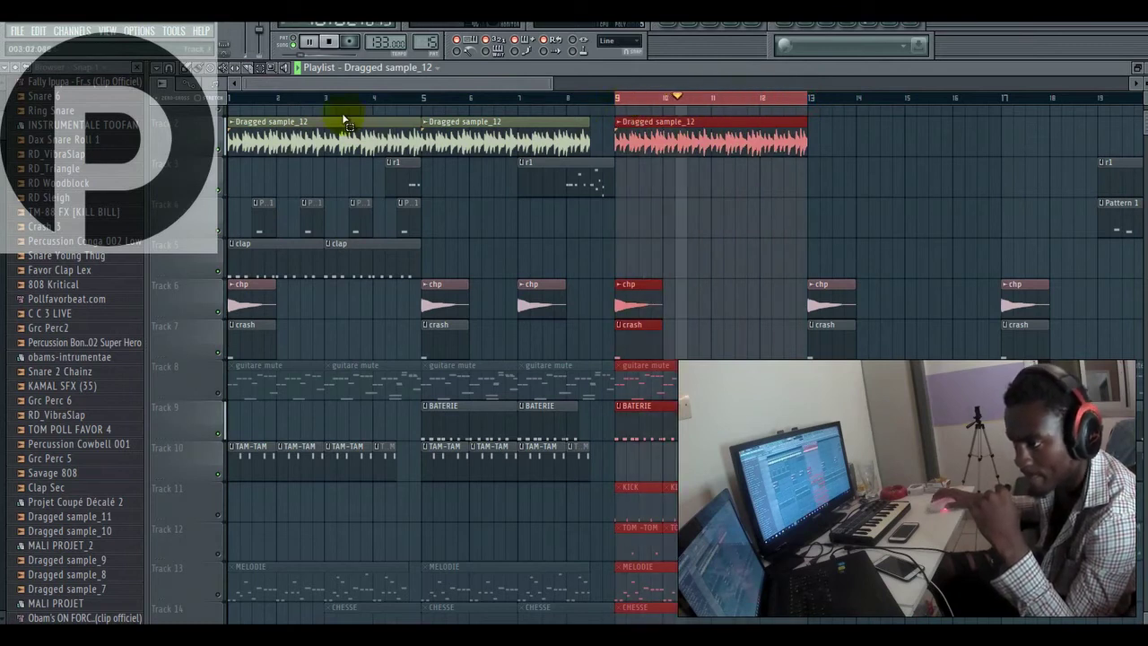
{"action": "left_click", "coordinate": [868, 259]}
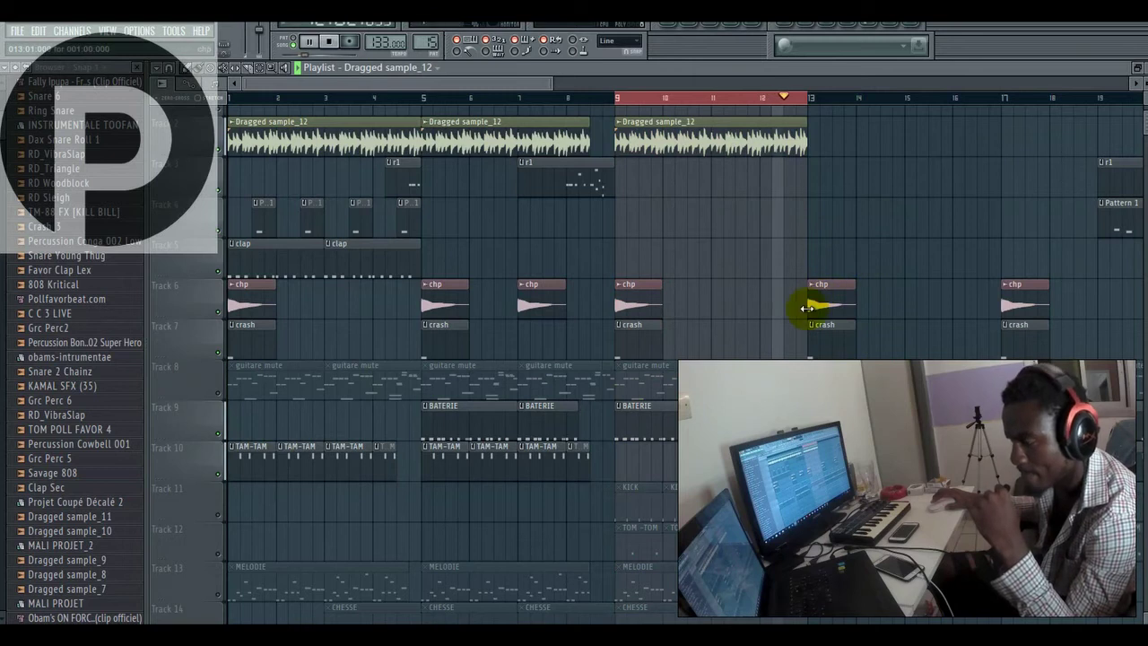
Step: Check the audio clip channels and the SampleTank 3 mixer track during playback, and return to the playlist
{"action": "key", "text": "F6"}
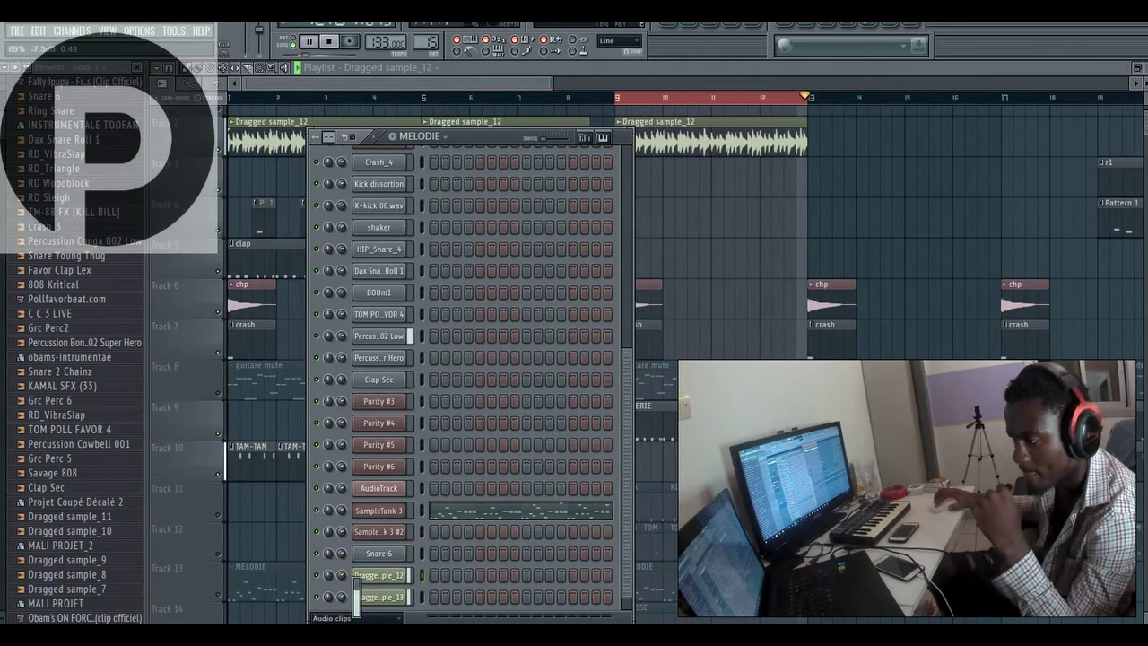
{"action": "key", "text": "F9"}
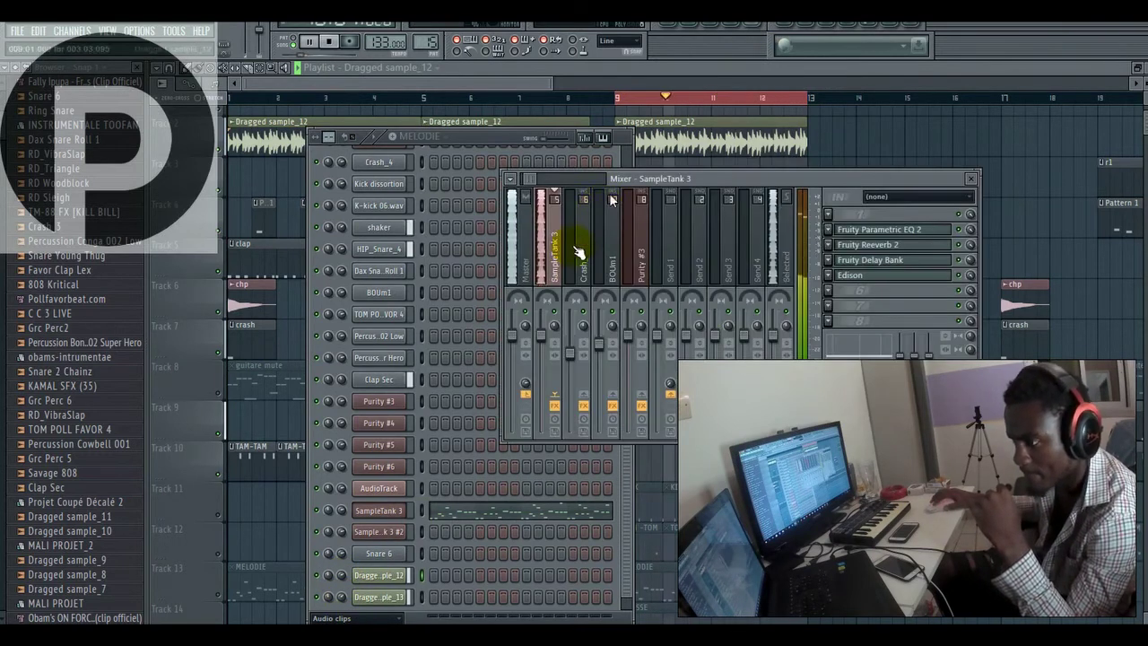
{"action": "key", "text": "space"}
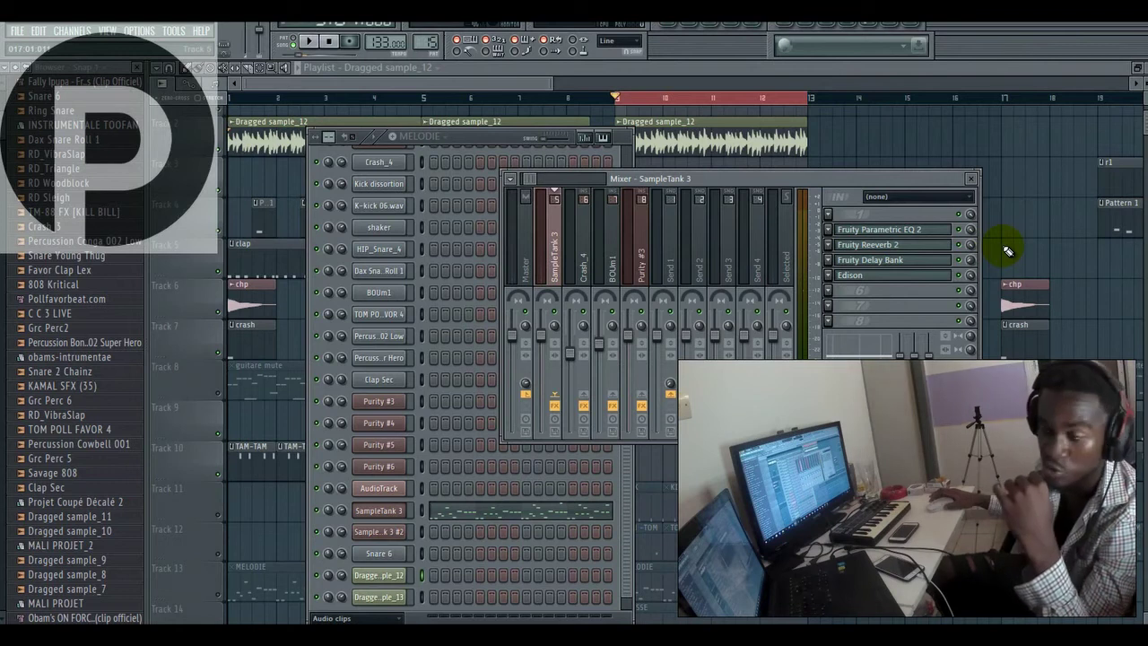
{"action": "left_click", "coordinate": [1011, 247]}
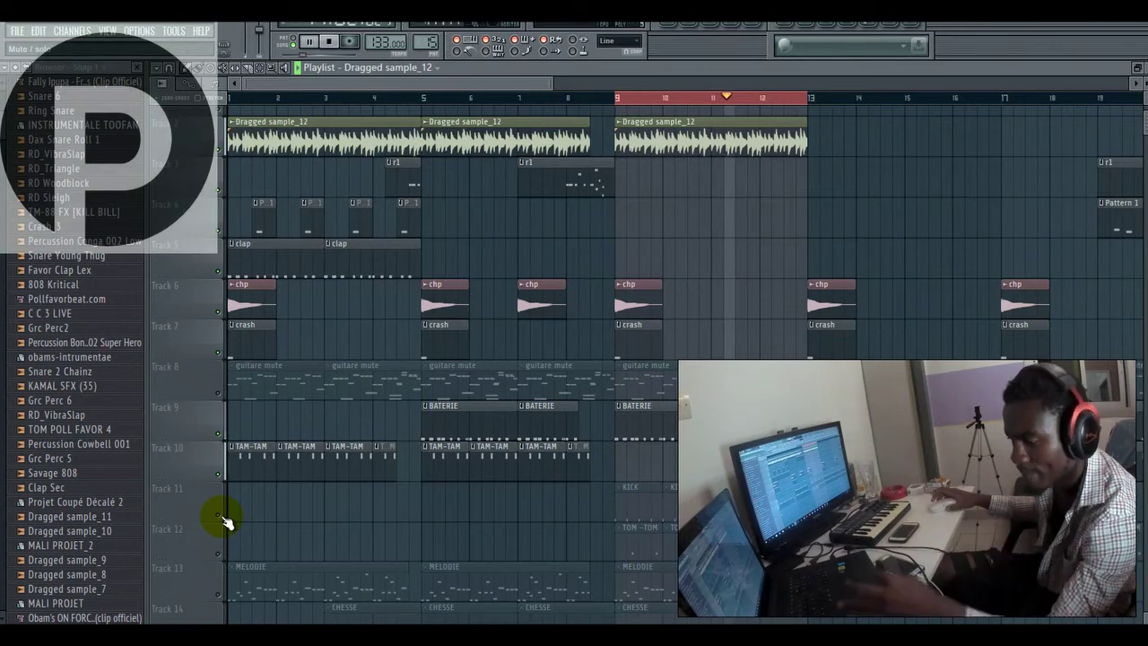
Step: Unmute the KICK clips on Track 11 and the TOM clips on Track 12 while auditioning the loop
{"action": "key", "text": "space"}
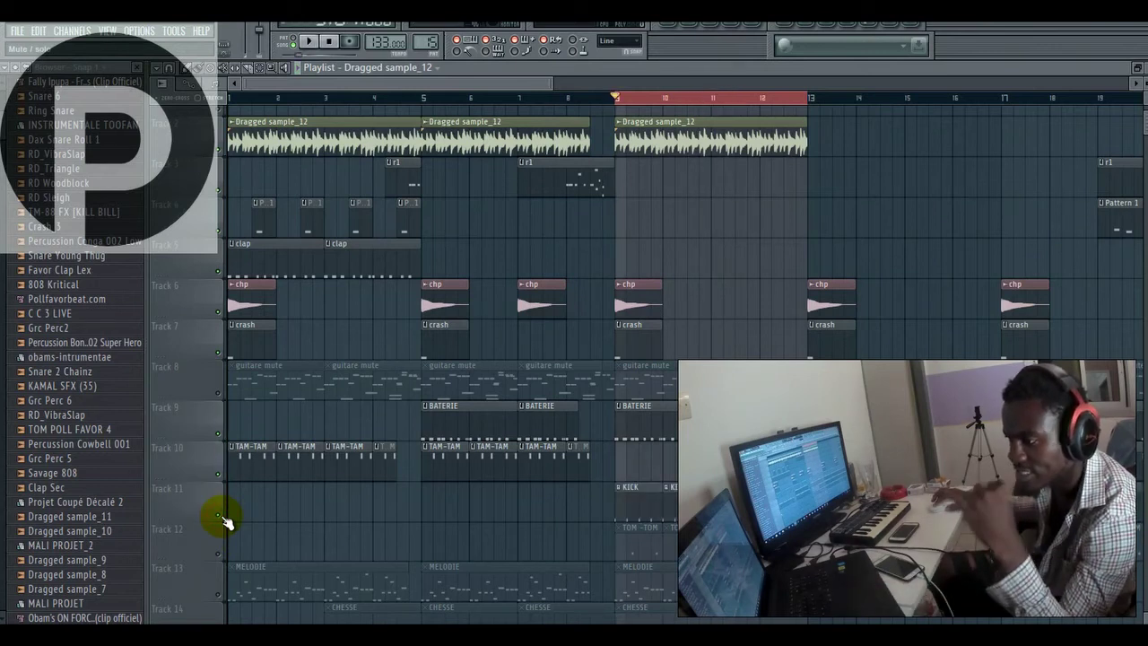
{"action": "key", "text": "space"}
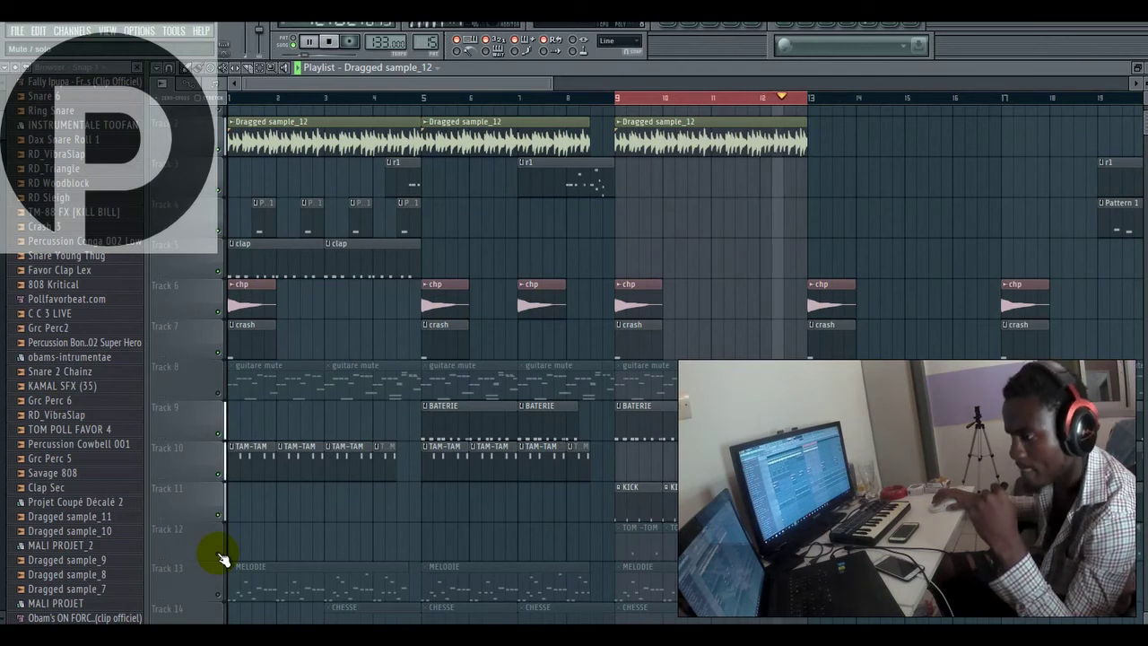
{"action": "left_click", "coordinate": [221, 556]}
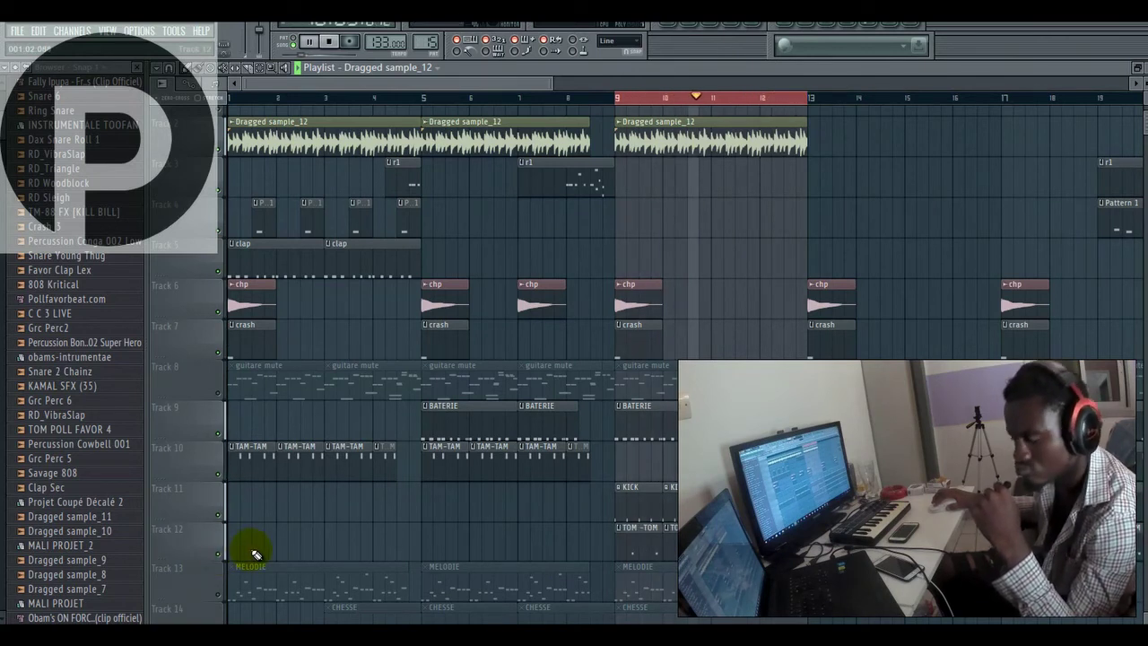
Step: Add TAM-TAM clips on Track 10 at bars 9 and 10 and stop playback
{"action": "left_click", "coordinate": [350, 460]}
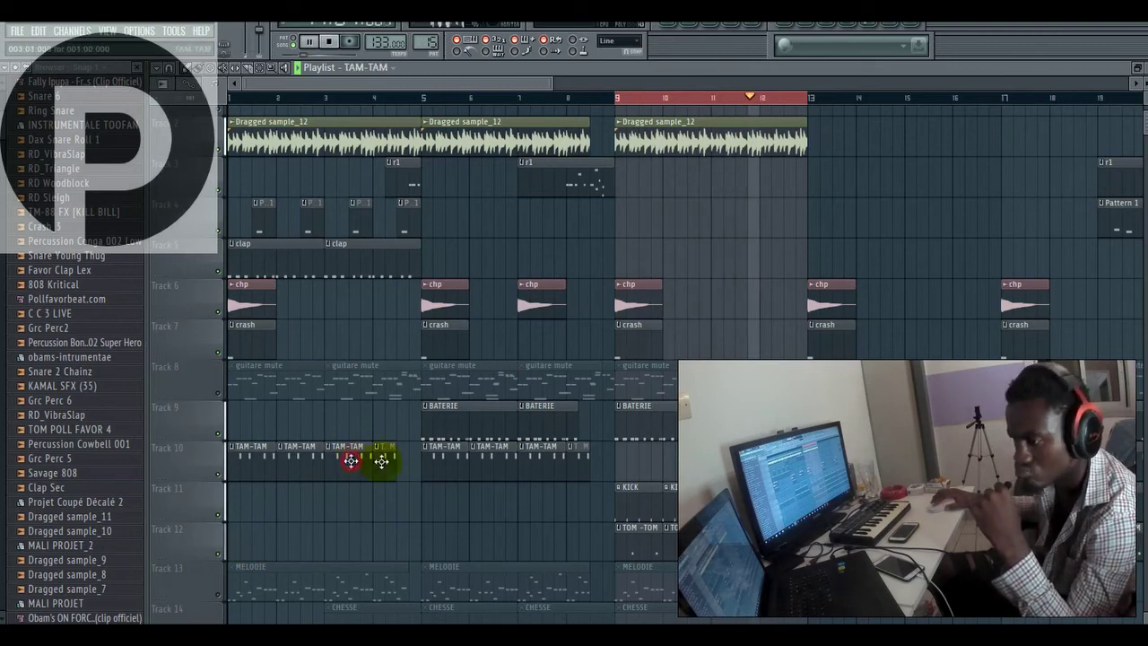
{"action": "left_click", "coordinate": [636, 466]}
{"action": "left_click", "coordinate": [665, 455]}
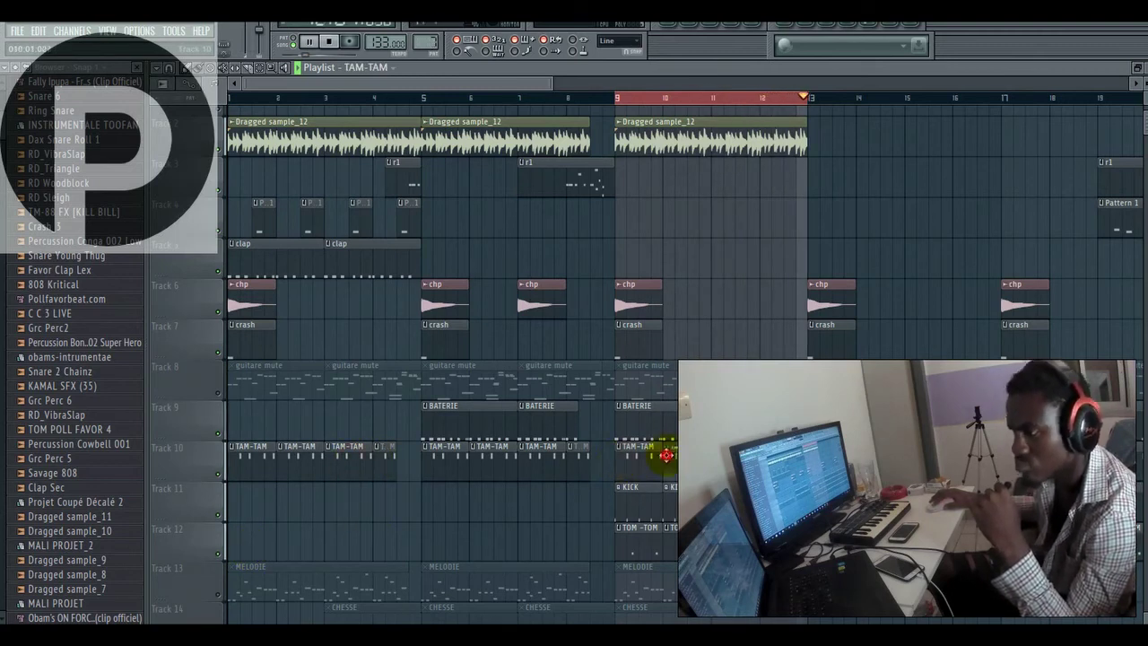
{"action": "key", "text": "space"}
Step: Unmute Track 17 and show the GUITARE BASS pattern's channels
{"action": "scroll", "coordinate": [668, 467], "scroll_direction": "down", "scroll_amount": 5}
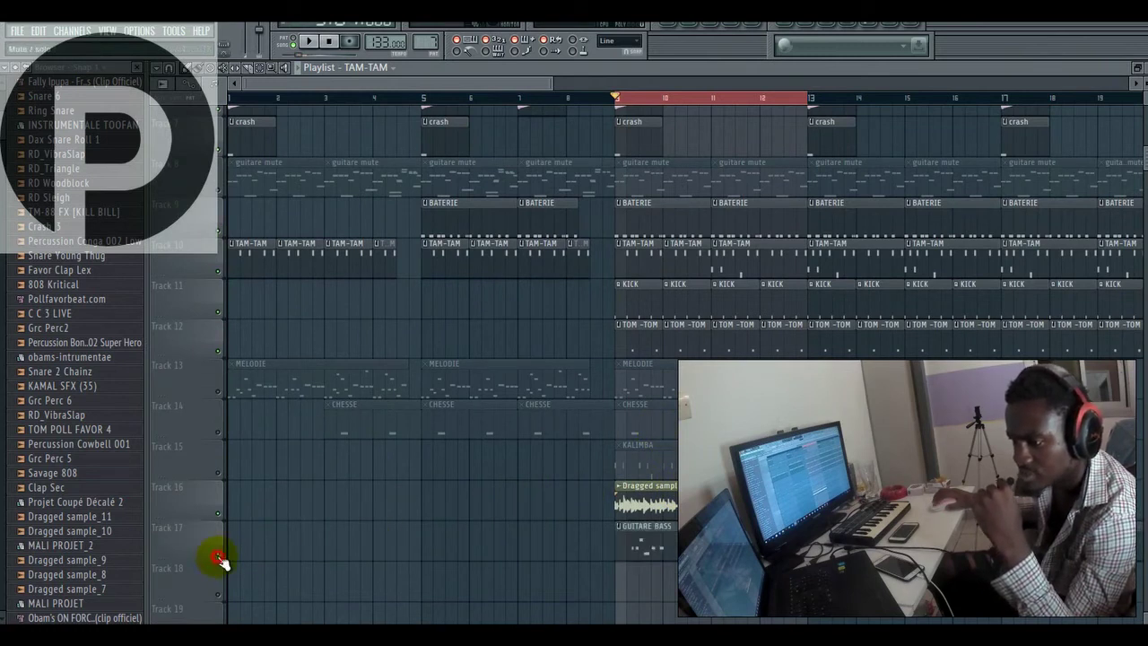
{"action": "left_click", "coordinate": [679, 29]}
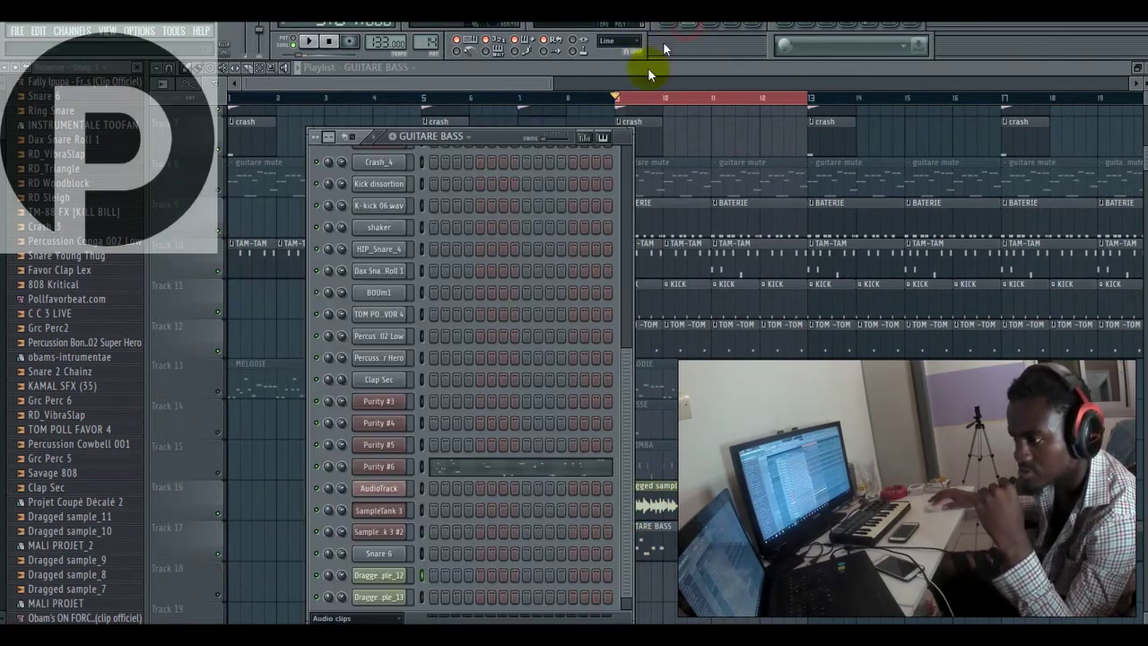
Step: Check the Winter Whistle sound and notes of Purity #6 during playback, and return to the playlist
{"action": "left_click", "coordinate": [406, 466]}
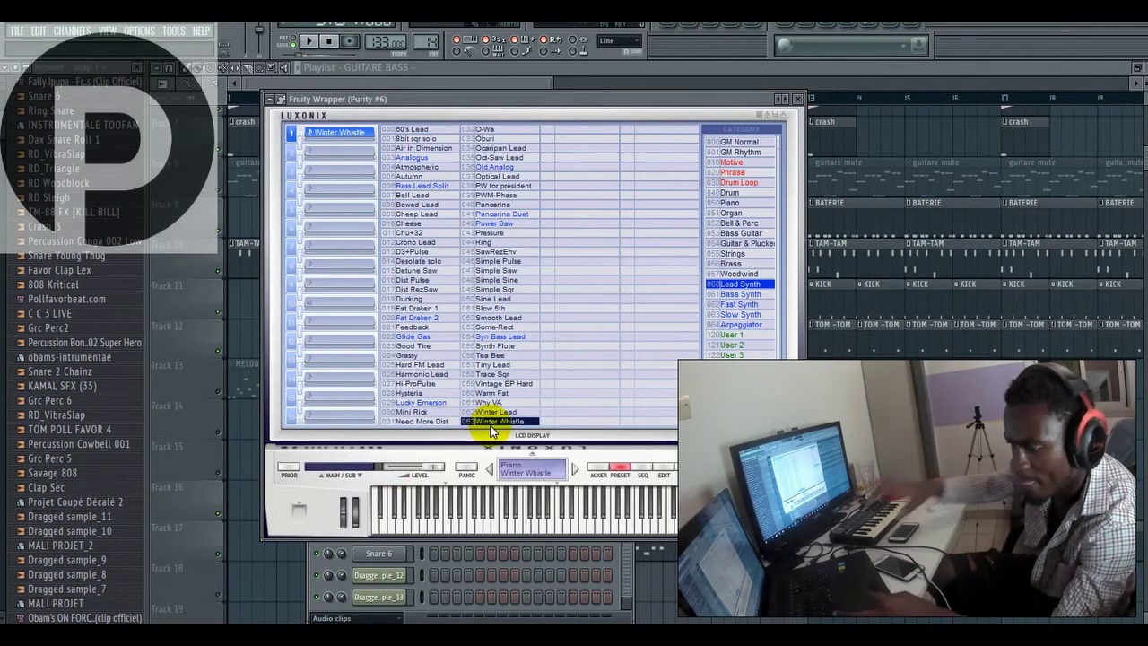
{"action": "key", "text": "F7"}
{"action": "key", "text": "space"}
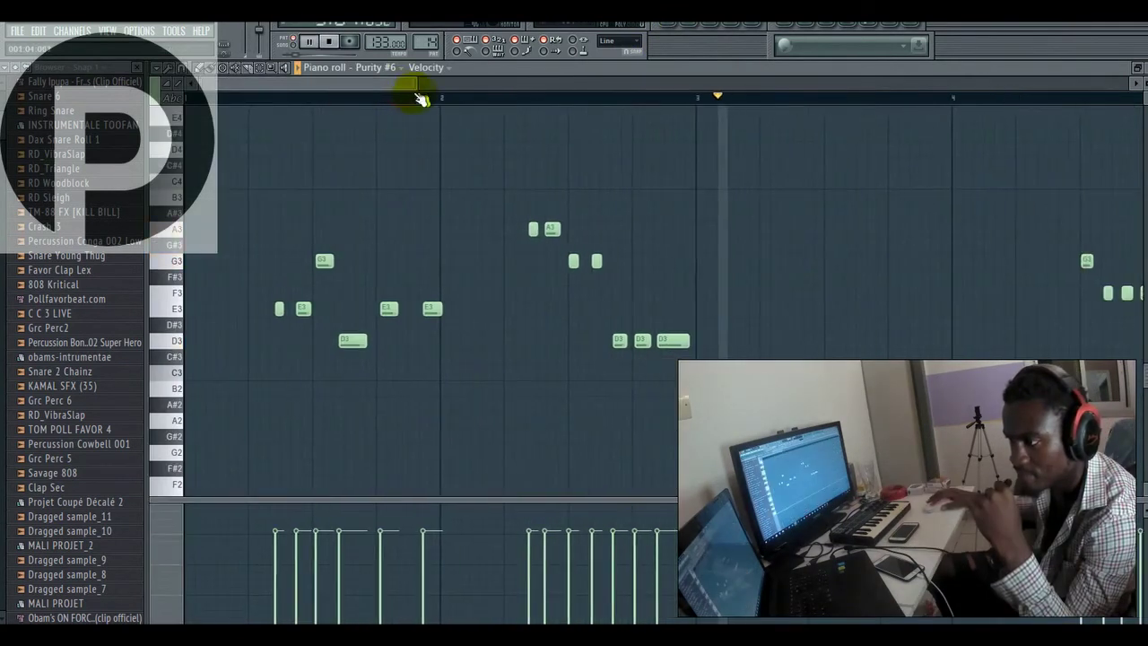
{"action": "left_click", "coordinate": [258, 99]}
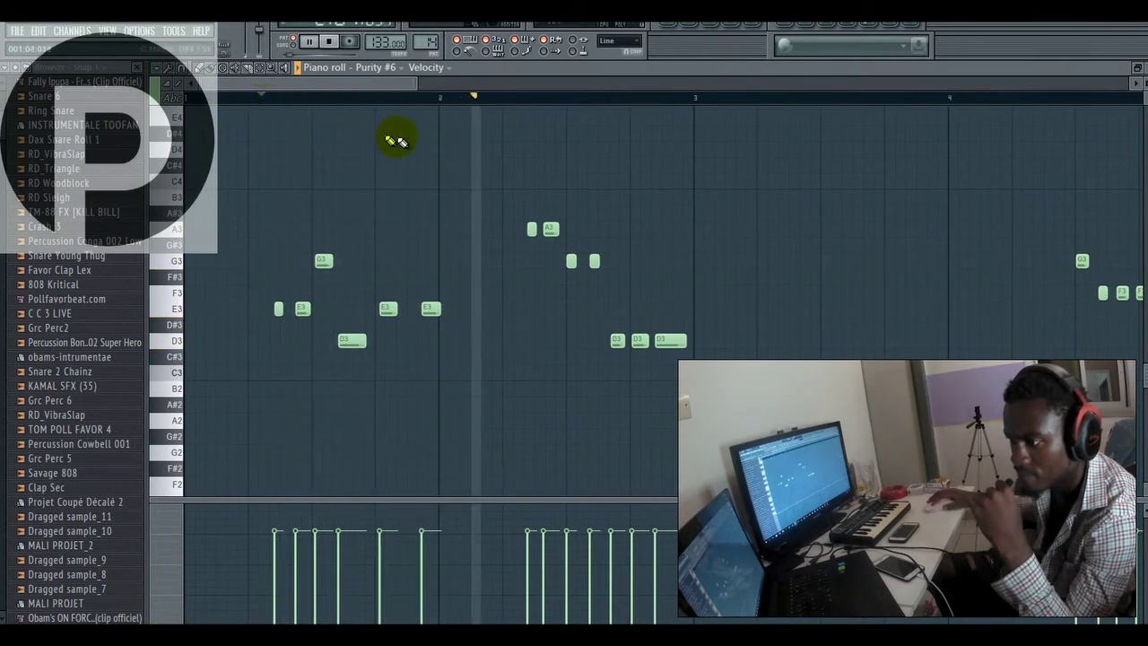
{"action": "key", "text": "F5"}
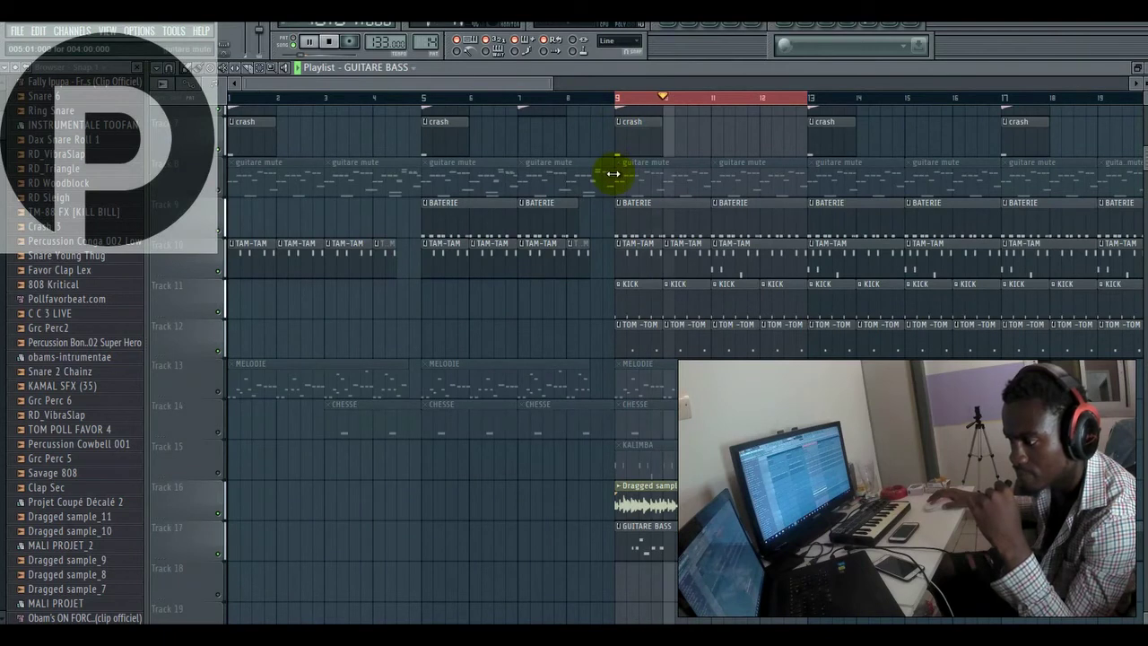
Step: Replace the bar 1 notes of Purity #6 with a copy of the bar 2 phrase on A3, G3 and D3
{"action": "left_click", "coordinate": [716, 27]}
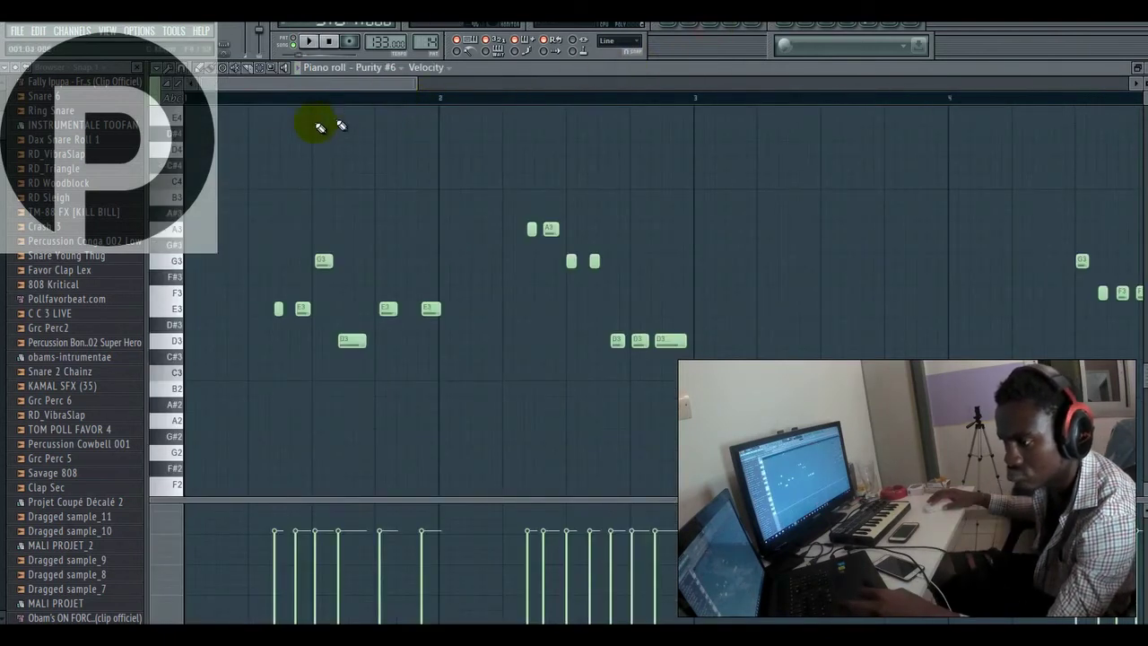
{"action": "left_click", "coordinate": [257, 68]}
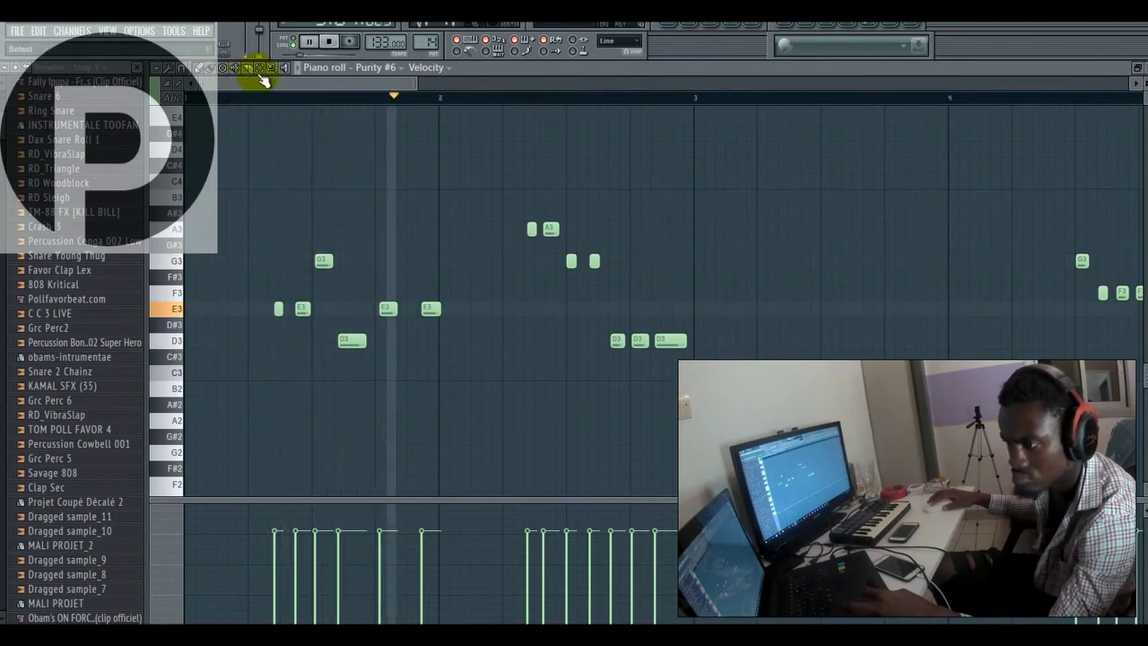
{"action": "left_click_drag", "start_coordinate": [273, 215], "coordinate": [455, 366]}
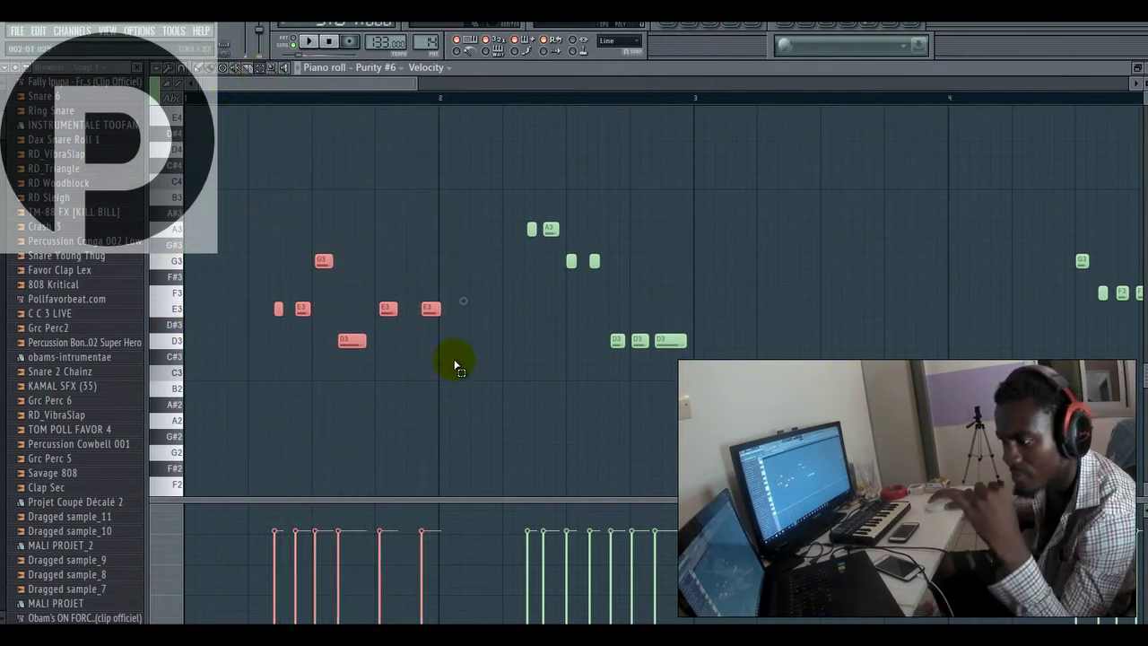
{"action": "key", "text": "ctrl+z"}
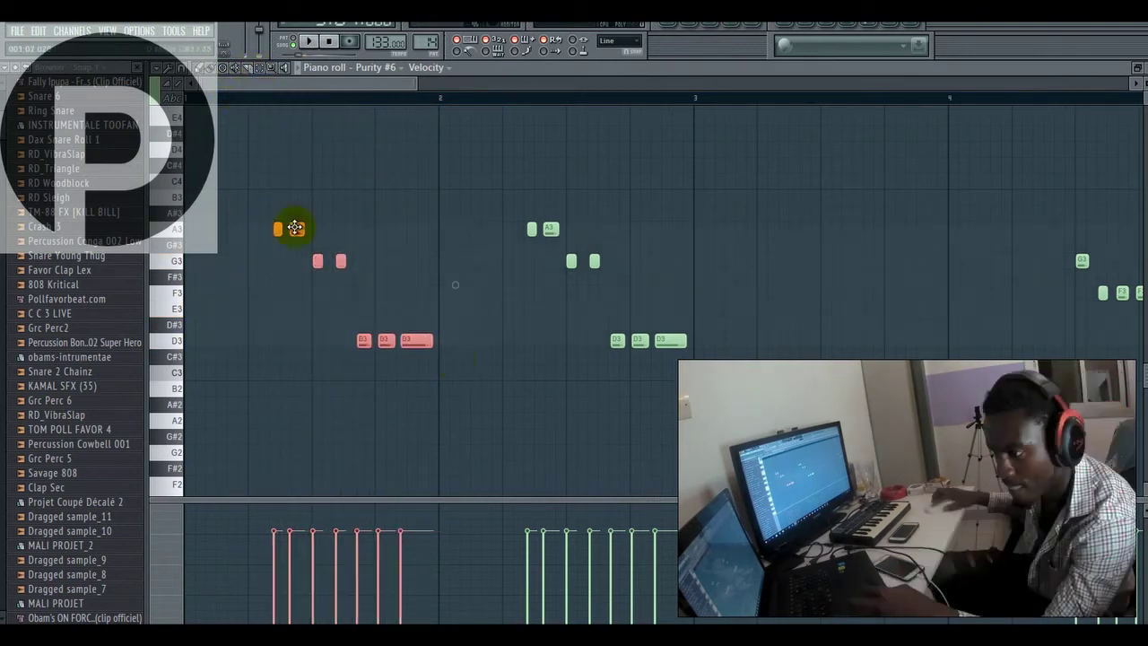
{"action": "key", "text": "space"}
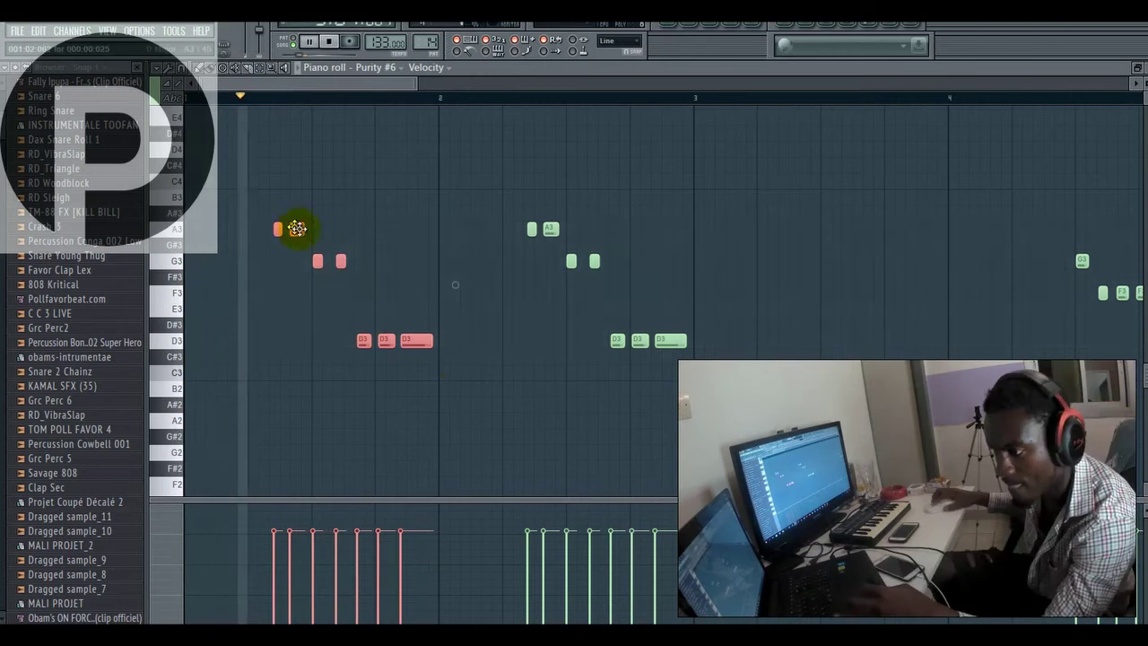
{"action": "right_click", "coordinate": [390, 276]}
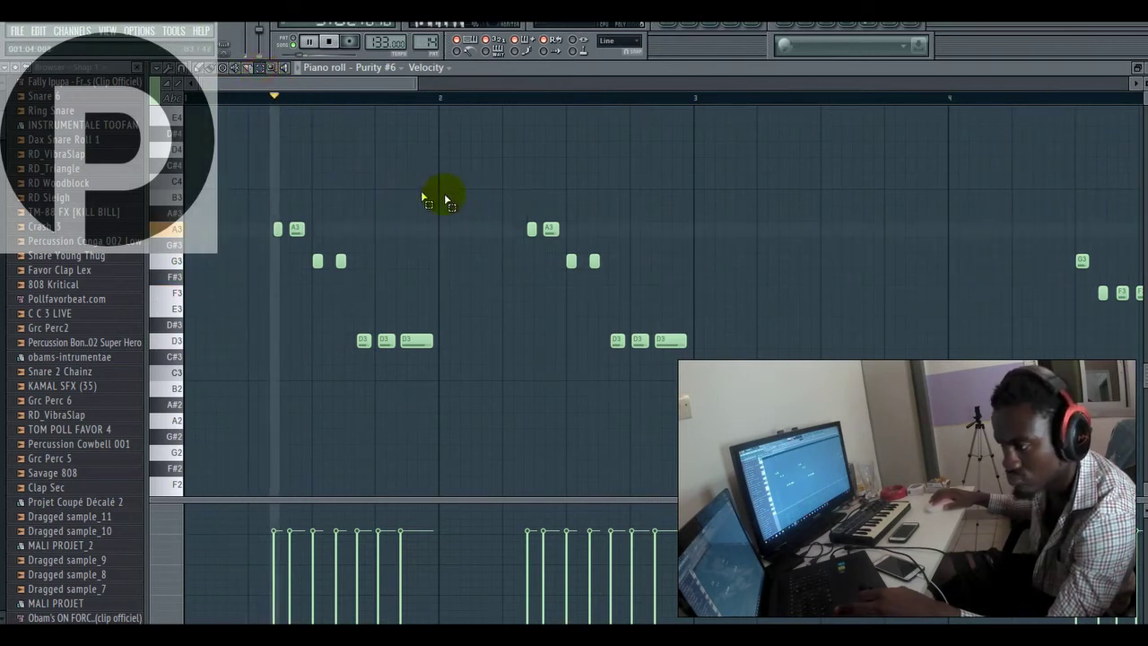
Step: Duplicate the bar 2 bass phrase into bar 3 at the same beat position, and audition it in the playlist
{"action": "left_click_drag", "start_coordinate": [487, 191], "coordinate": [699, 395]}
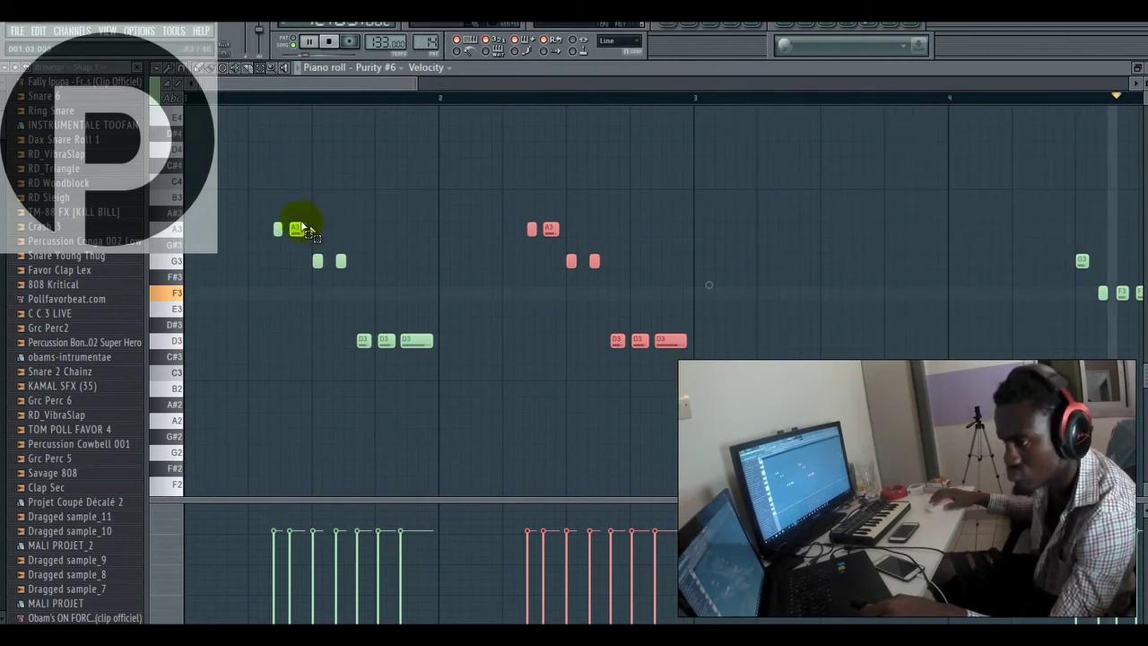
{"action": "left_click_drag", "start_coordinate": [281, 205], "coordinate": [598, 346]}
{"action": "left_click_drag", "start_coordinate": [513, 205], "coordinate": [696, 363]}
{"action": "key", "text": "ctrl+b"}
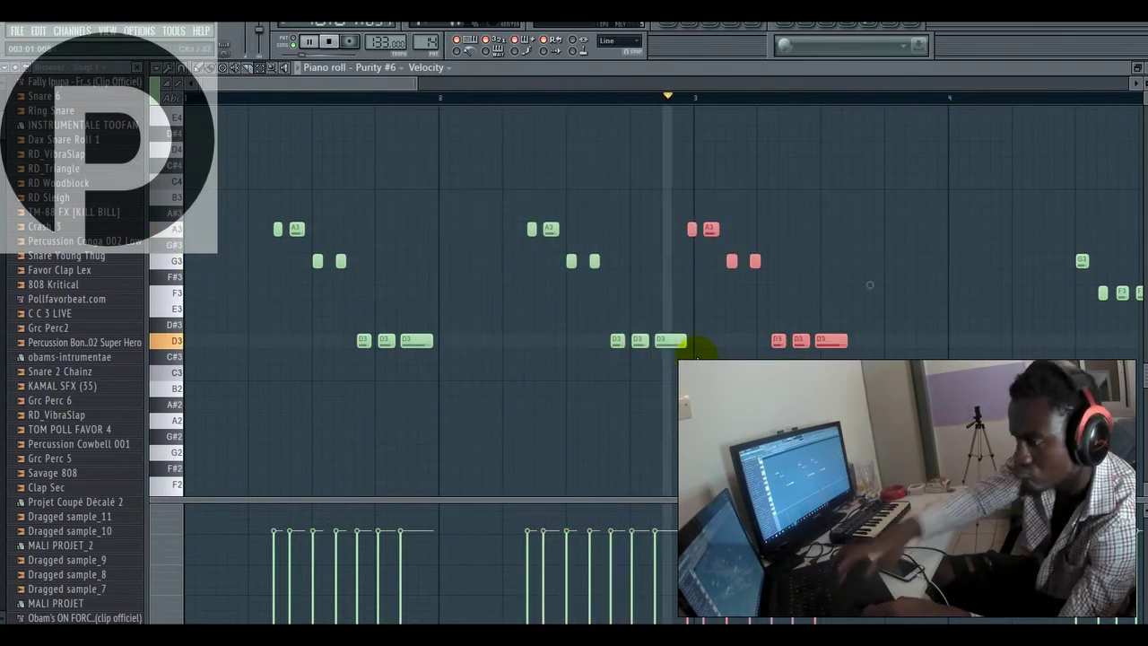
{"action": "key", "text": "space"}
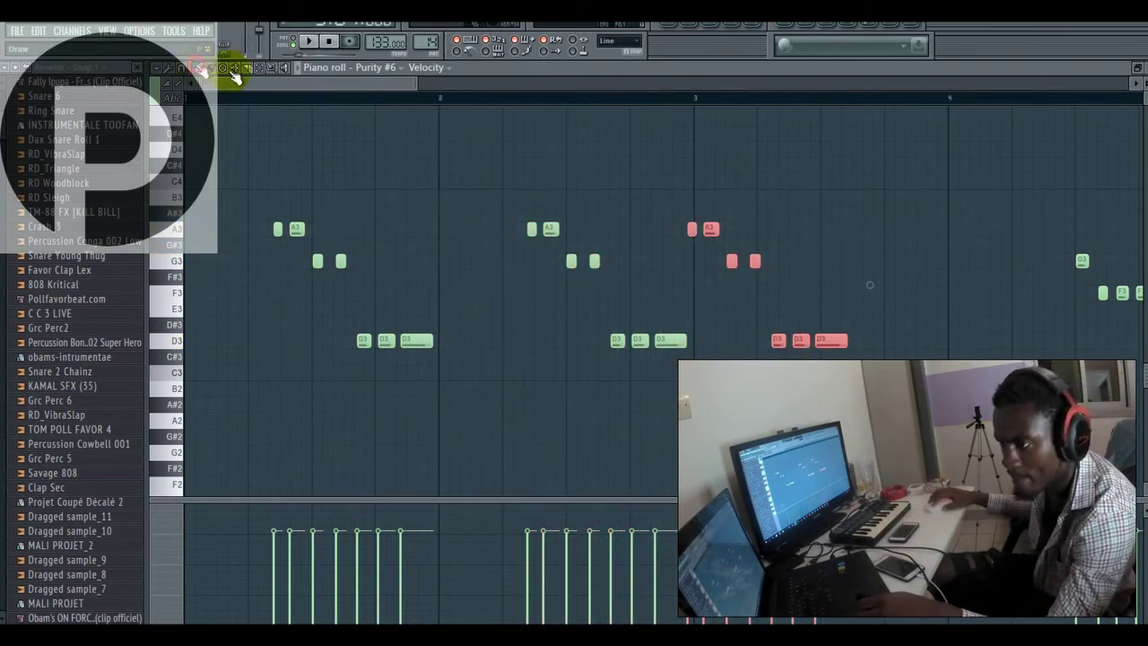
{"action": "key", "text": "space"}
{"action": "left_click_drag", "start_coordinate": [709, 227], "coordinate": [803, 227]}
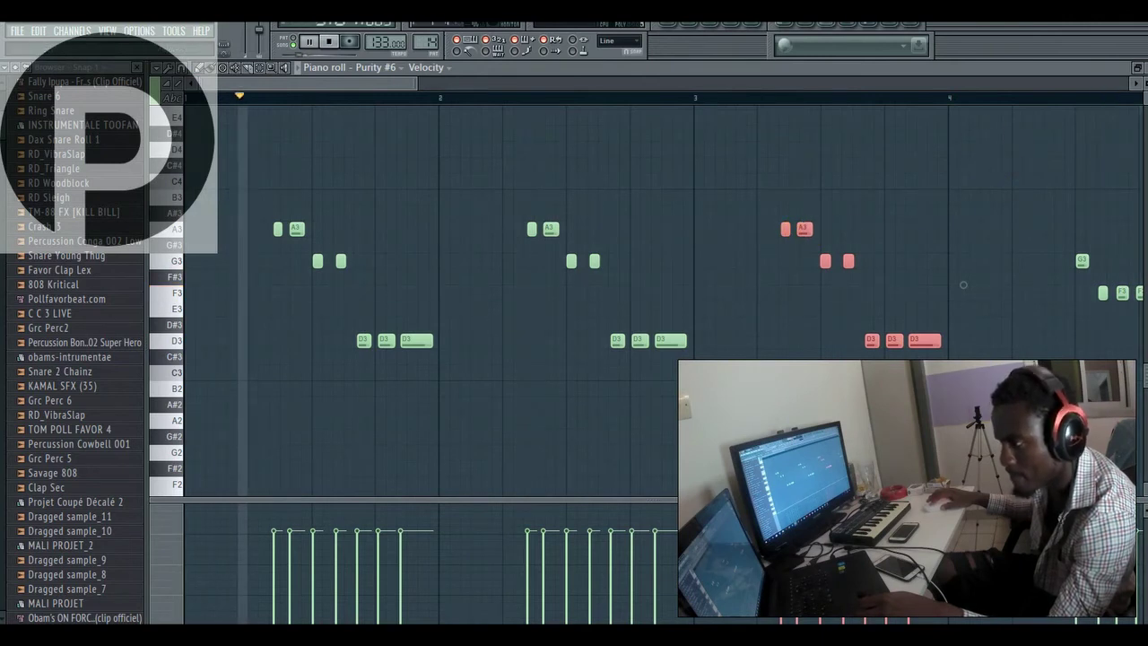
{"action": "key", "text": "F5"}
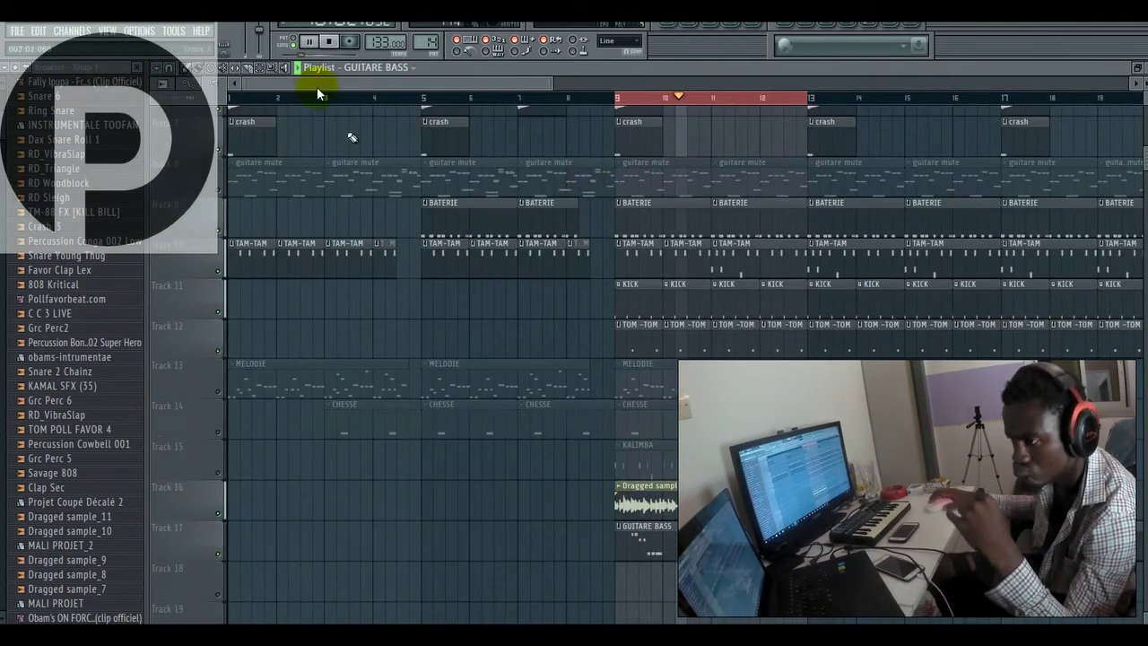
{"action": "left_click", "coordinate": [328, 41]}
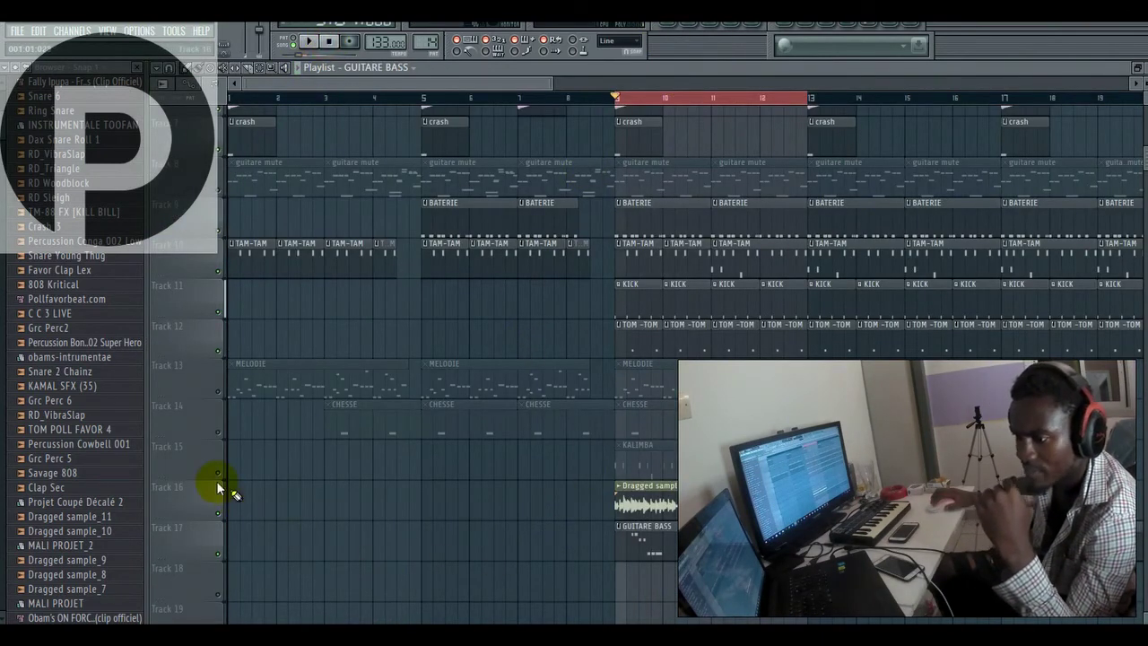
Step: Unmute the KALIMBA clip on Track 15 and play through the pattern's Purity #5 notes
{"action": "left_click", "coordinate": [652, 472]}
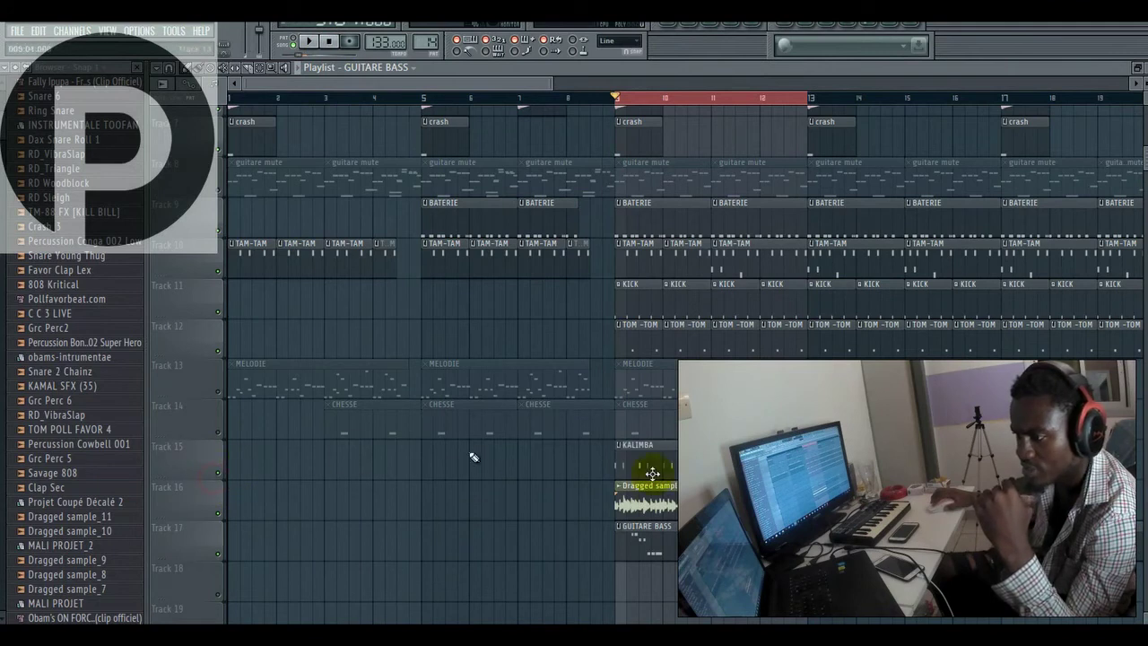
{"action": "left_click", "coordinate": [686, 27]}
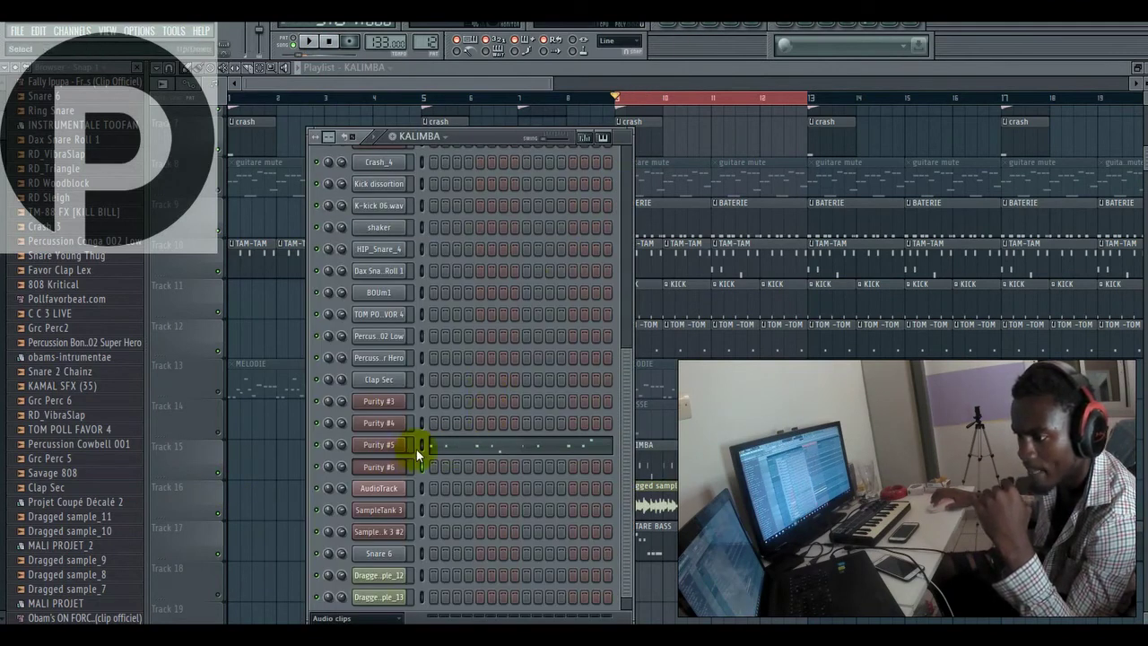
{"action": "left_click", "coordinate": [442, 451]}
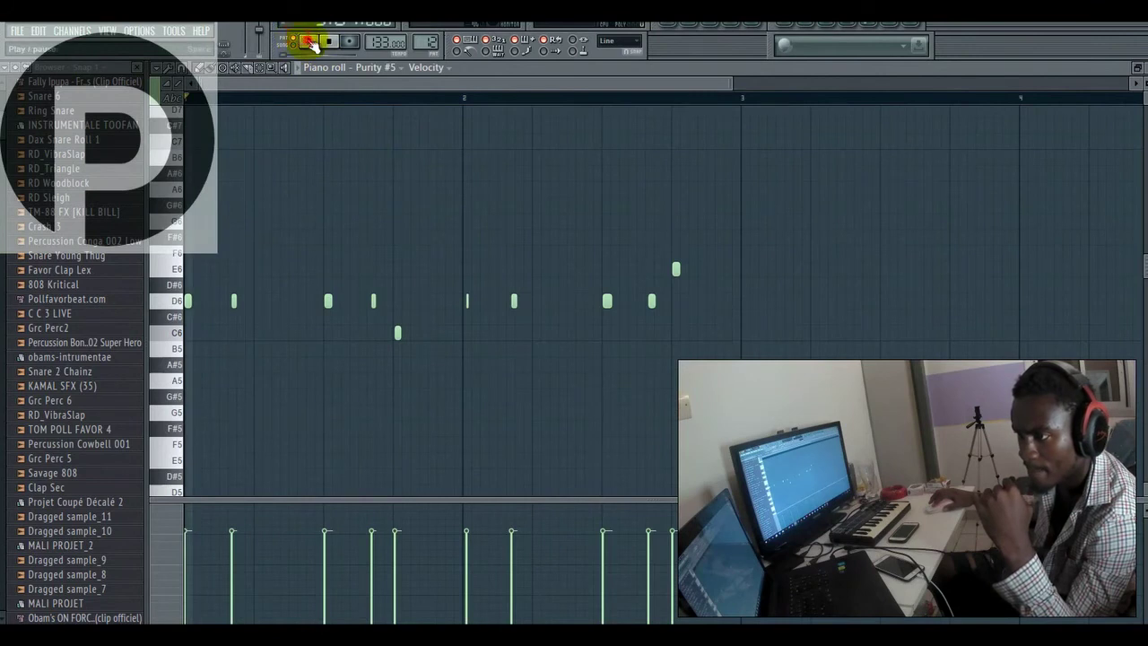
{"action": "left_click", "coordinate": [695, 29]}
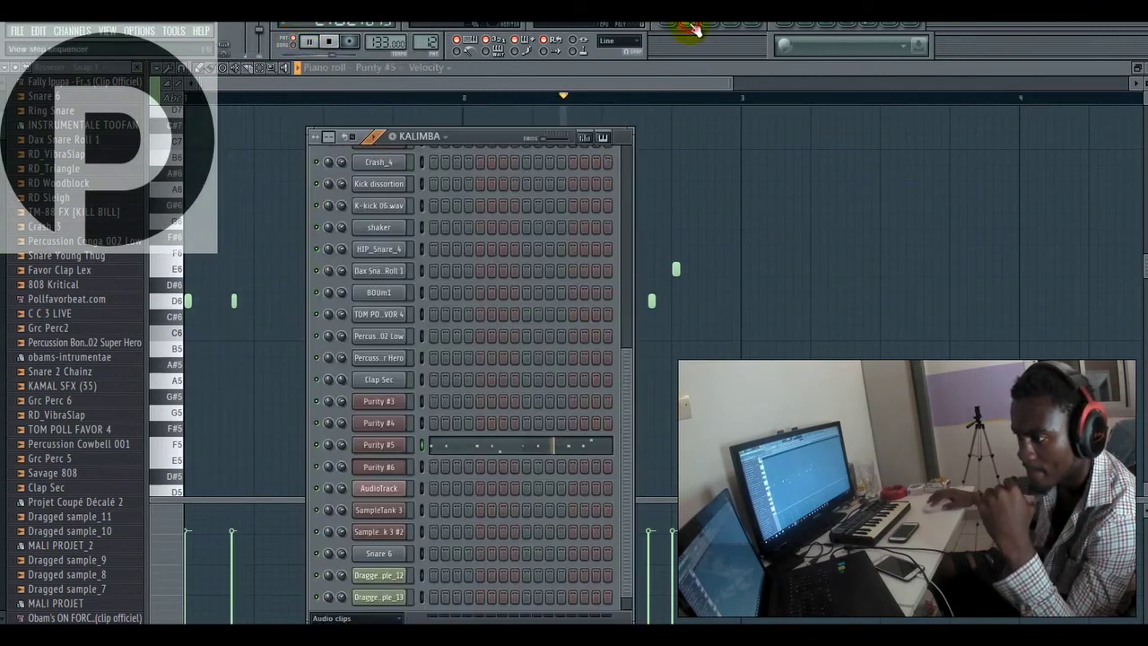
{"action": "left_click", "coordinate": [496, 89]}
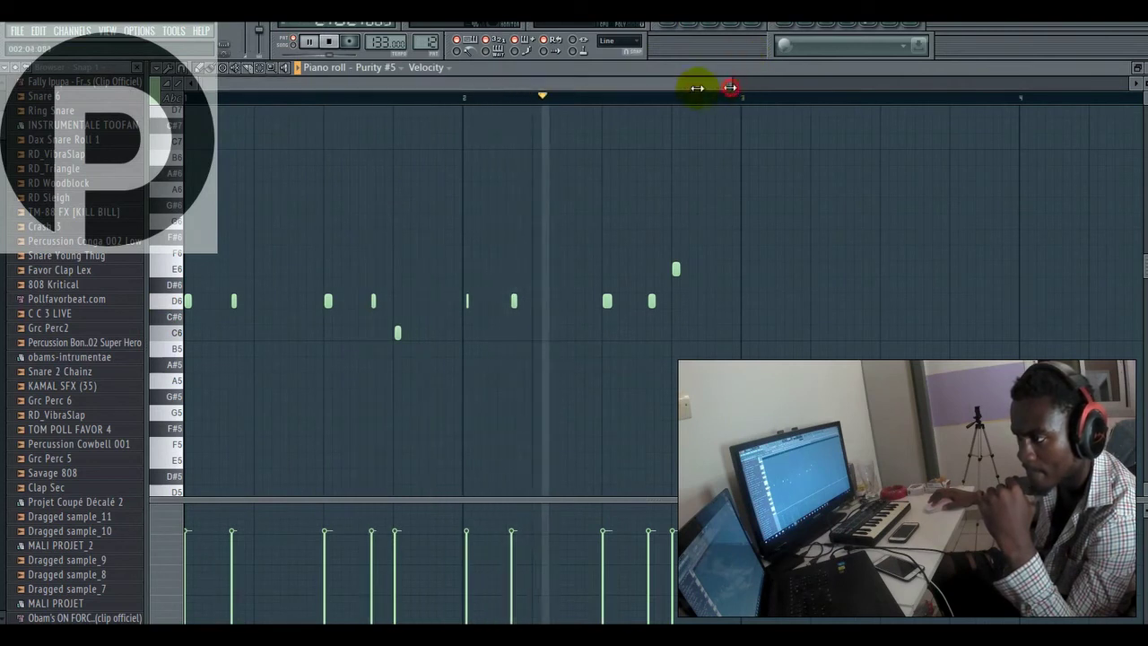
Step: Check the Karimba preset of Purity #5 while the bar 9 loop plays
{"action": "left_click", "coordinate": [695, 30]}
{"action": "left_click", "coordinate": [403, 441]}
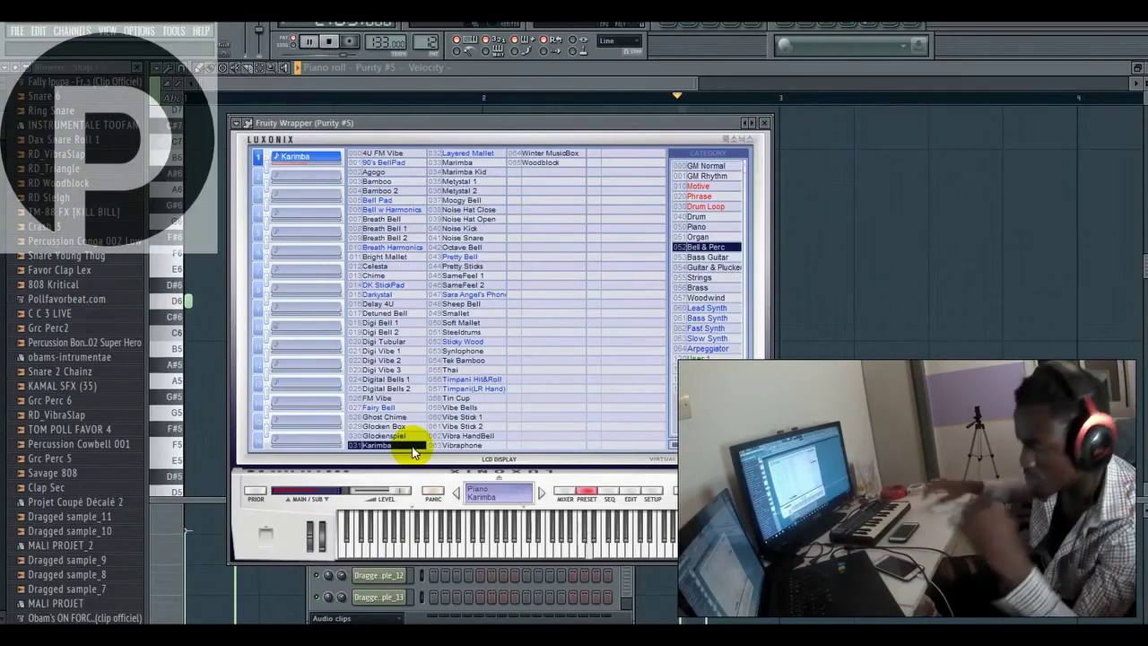
{"action": "key", "text": "F5"}
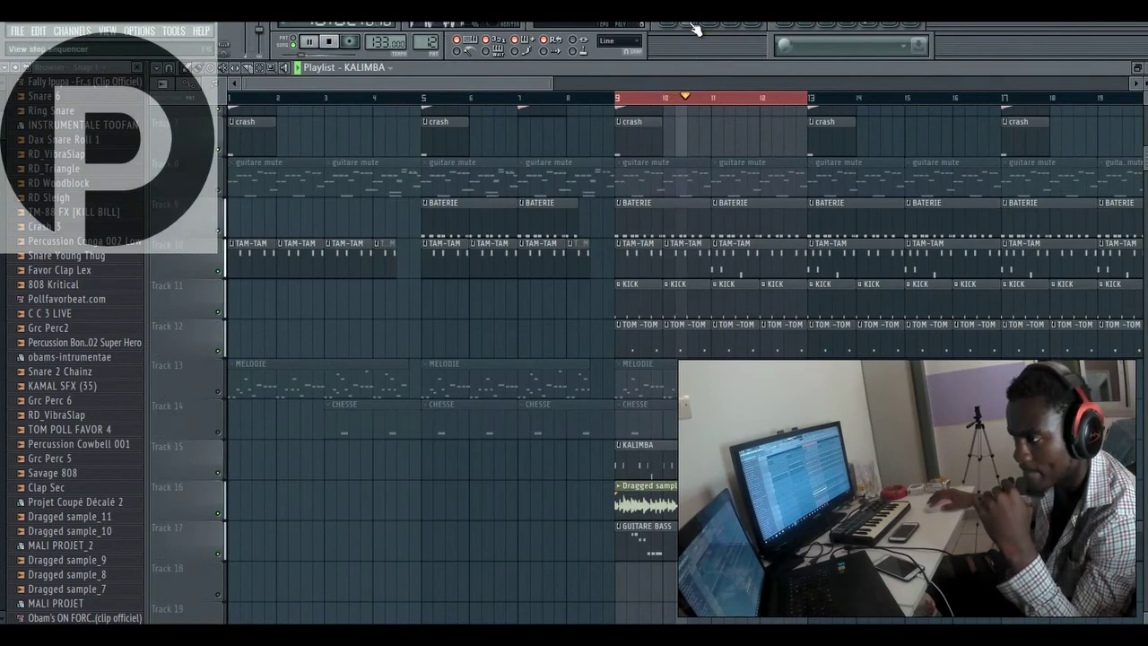
{"action": "key", "text": "F6"}
{"action": "left_click", "coordinate": [407, 445]}
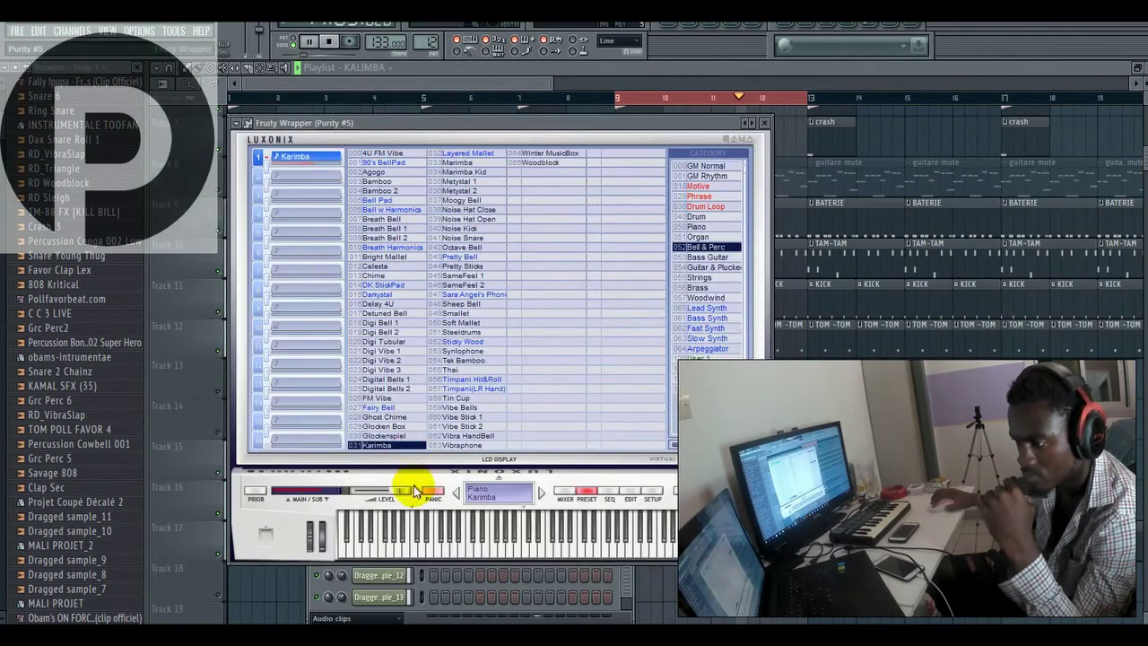
Step: Check the D6 note at the start of bar 2 in Purity #5, return to the playlist and stop playback
{"action": "key", "text": "F7"}
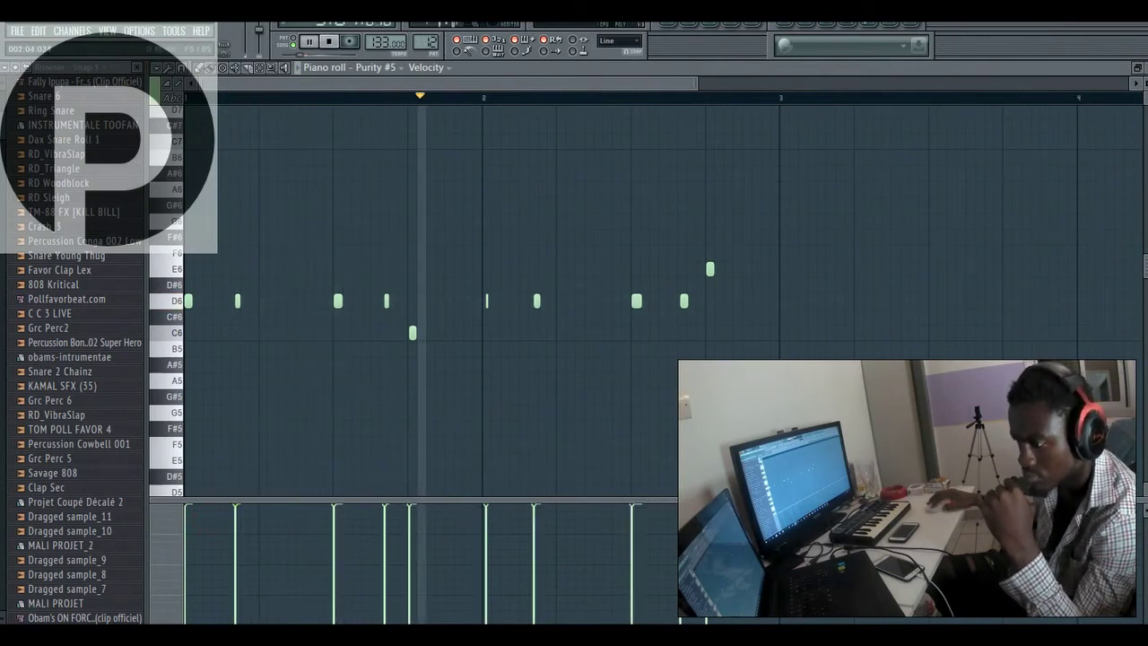
{"action": "left_click", "coordinate": [485, 304]}
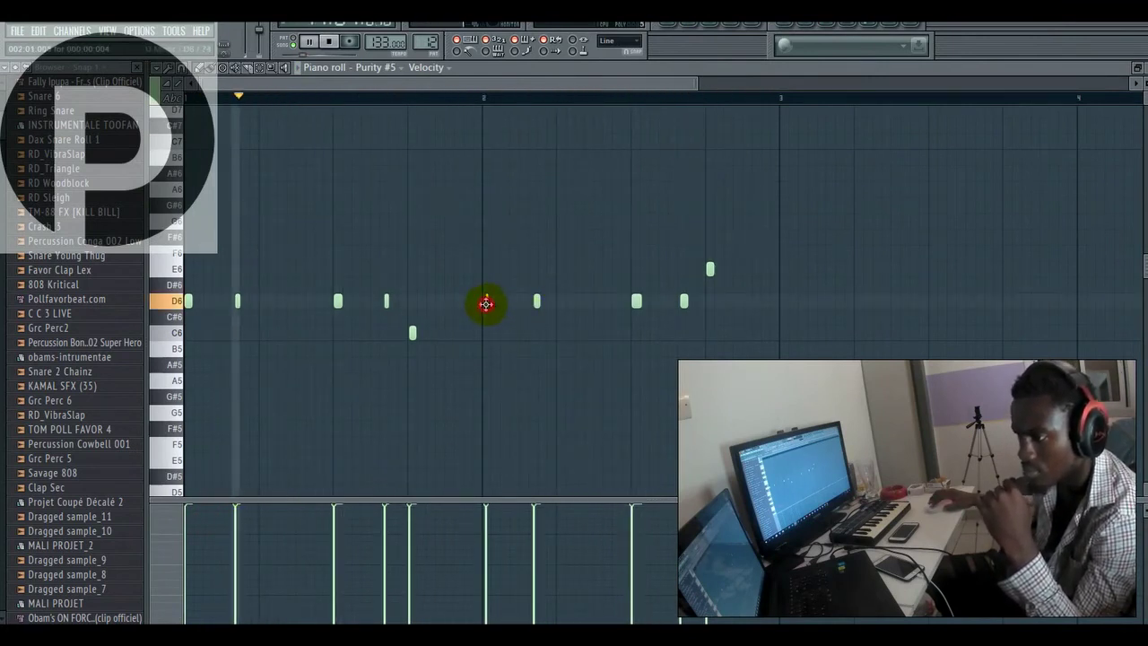
{"action": "left_click", "coordinate": [674, 23]}
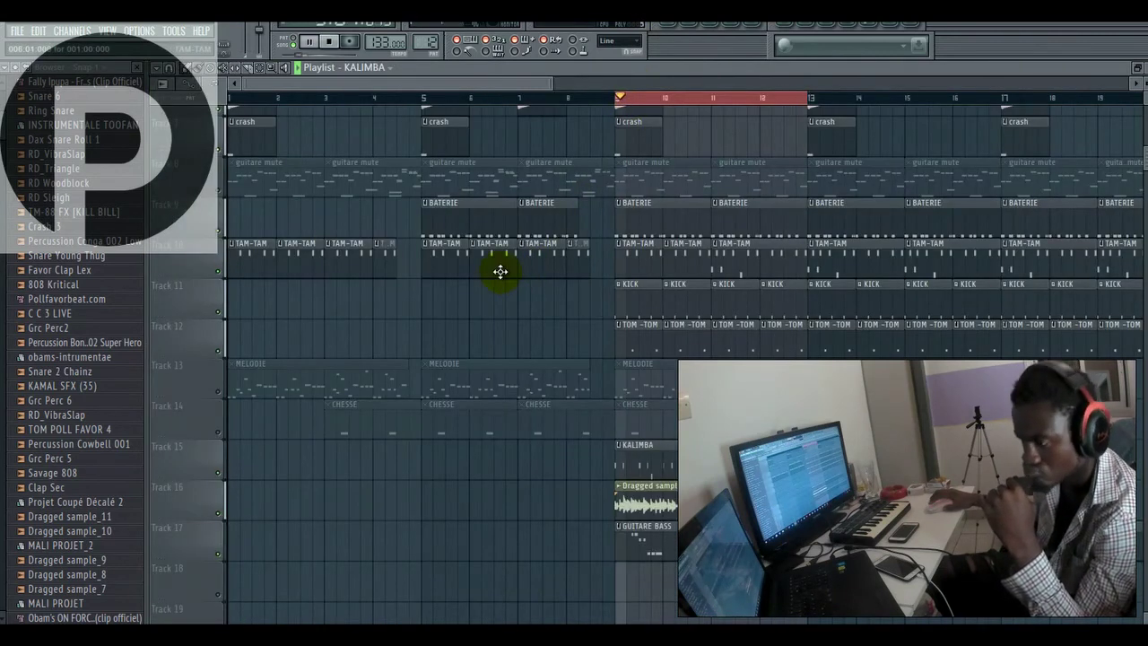
{"action": "left_click", "coordinate": [329, 42]}
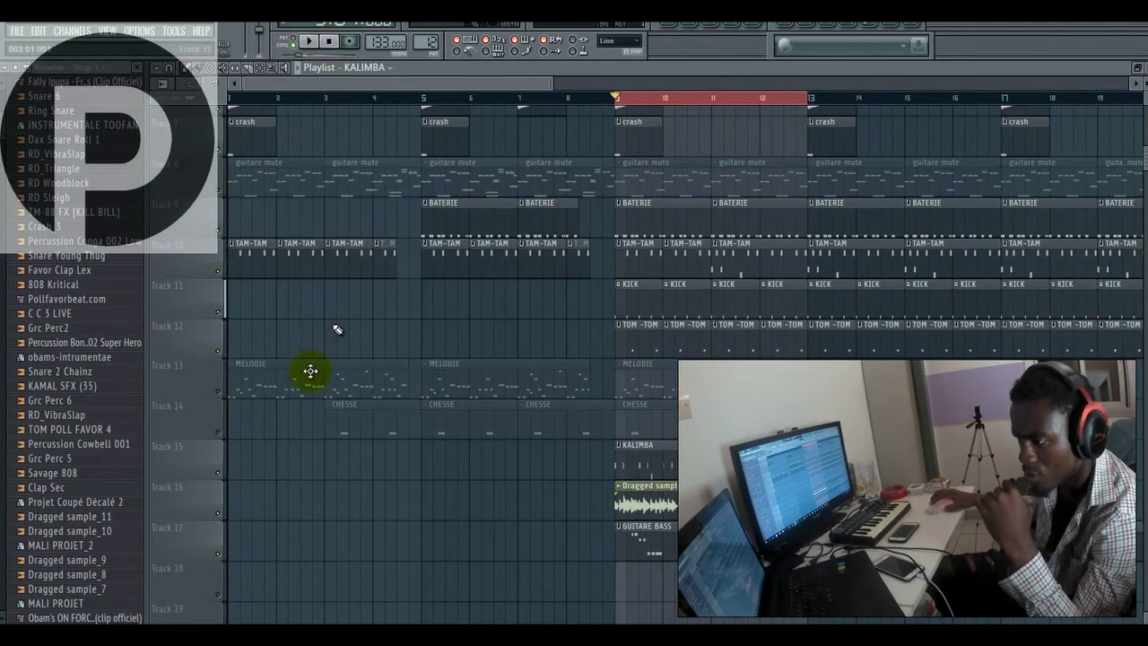
Step: Lower the low-pass cutoff of the Master's Fruity Parametric EQ 2 to the low mids, and sweep it fully open during playback
{"action": "key", "text": "F9"}
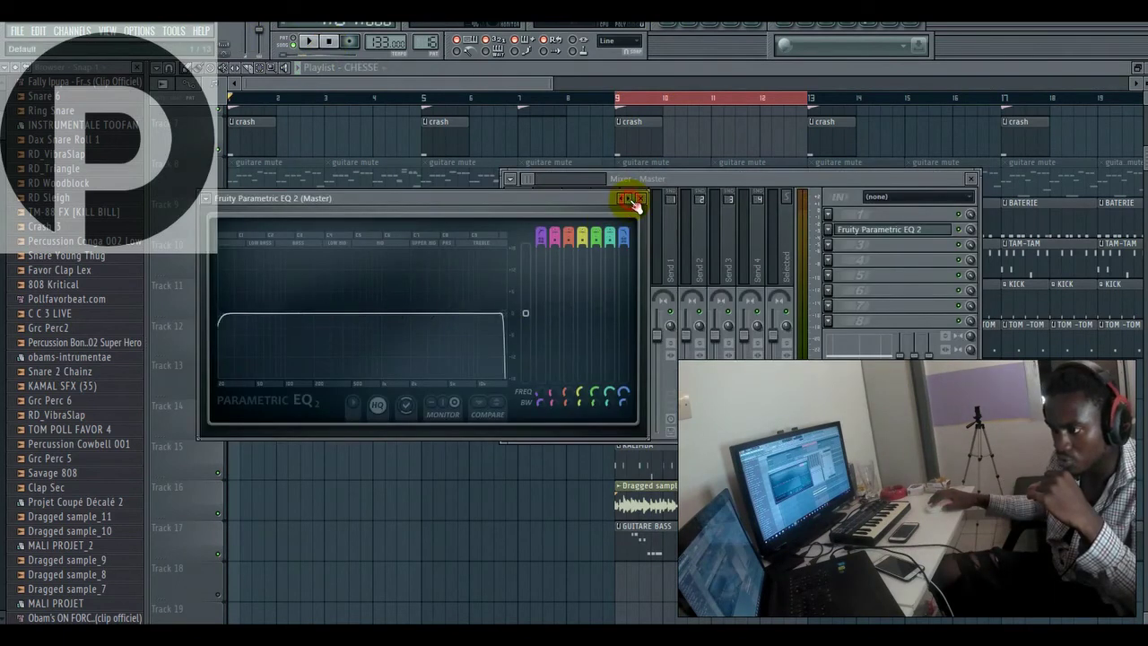
{"action": "left_click_drag", "start_coordinate": [457, 322], "coordinate": [356, 313]}
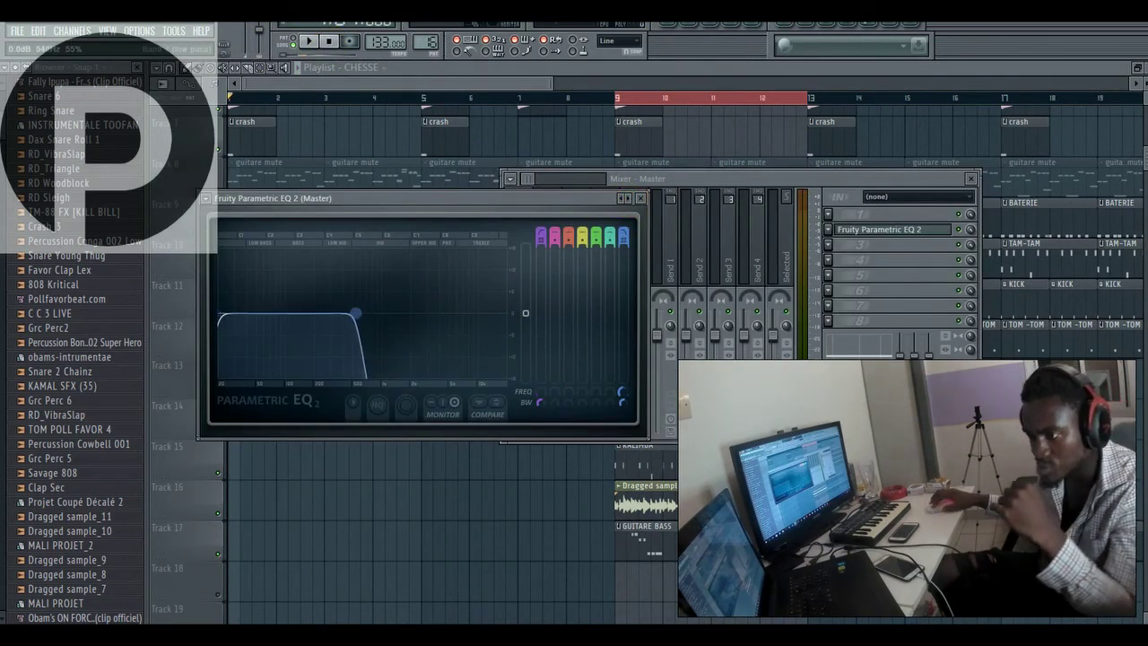
{"action": "key", "text": "space"}
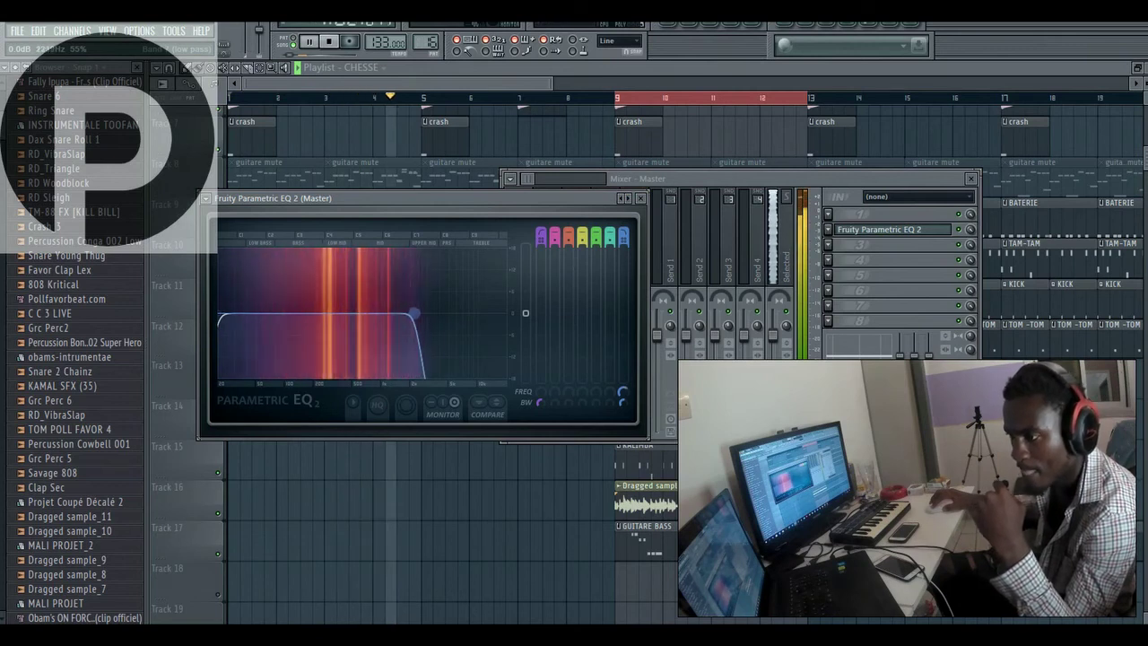
{"action": "left_click_drag", "start_coordinate": [427, 313], "coordinate": [536, 296]}
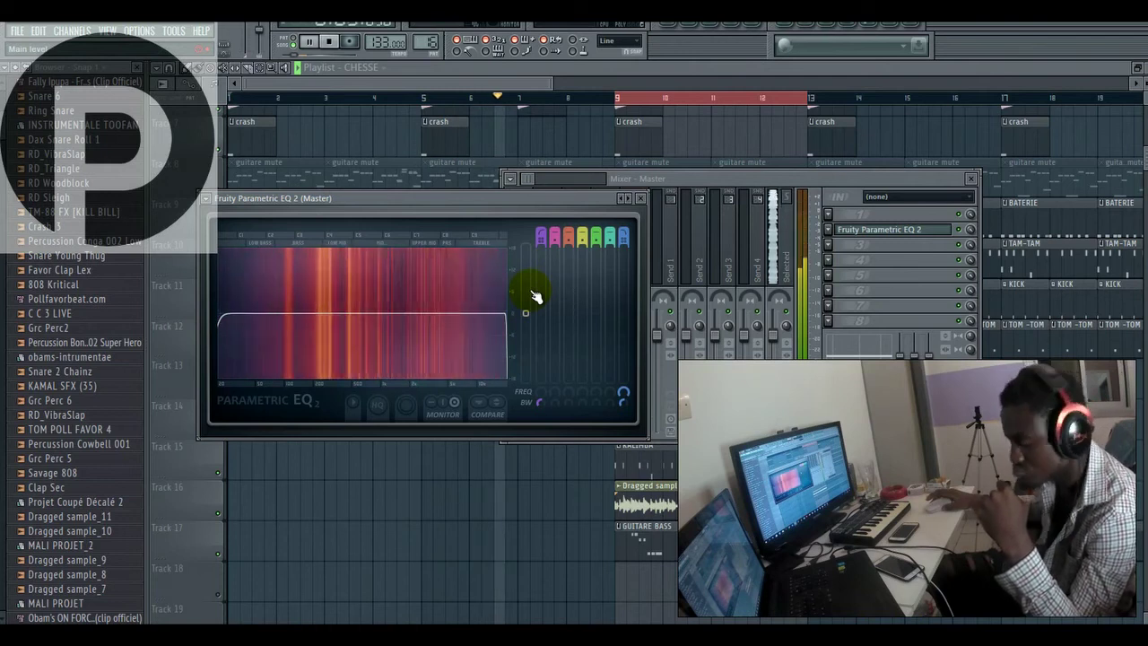